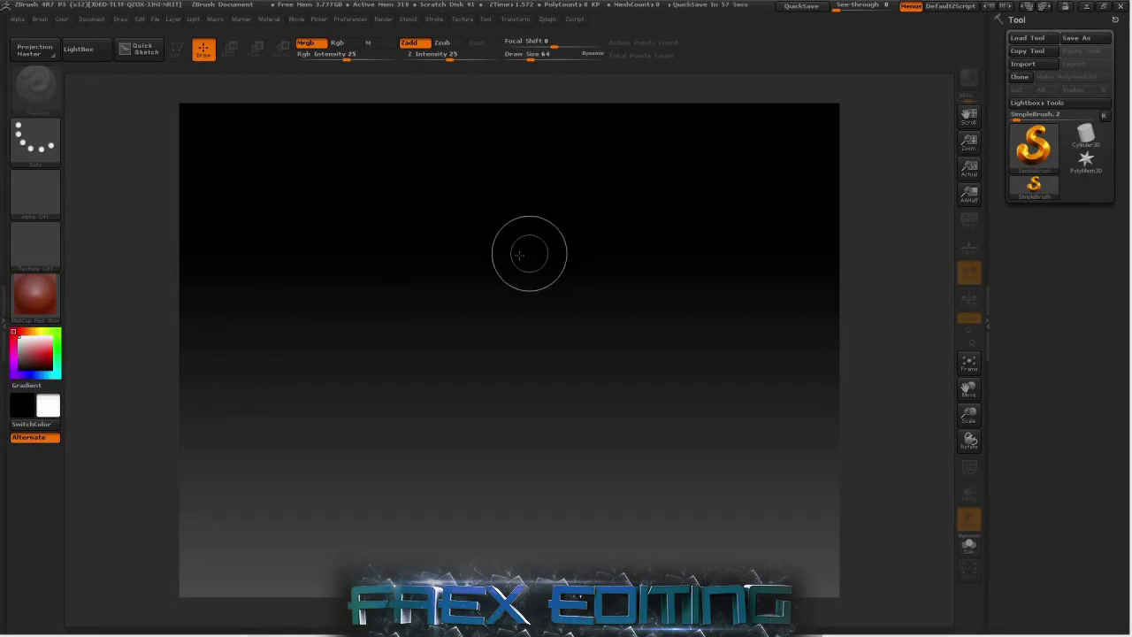
click(1087, 8)
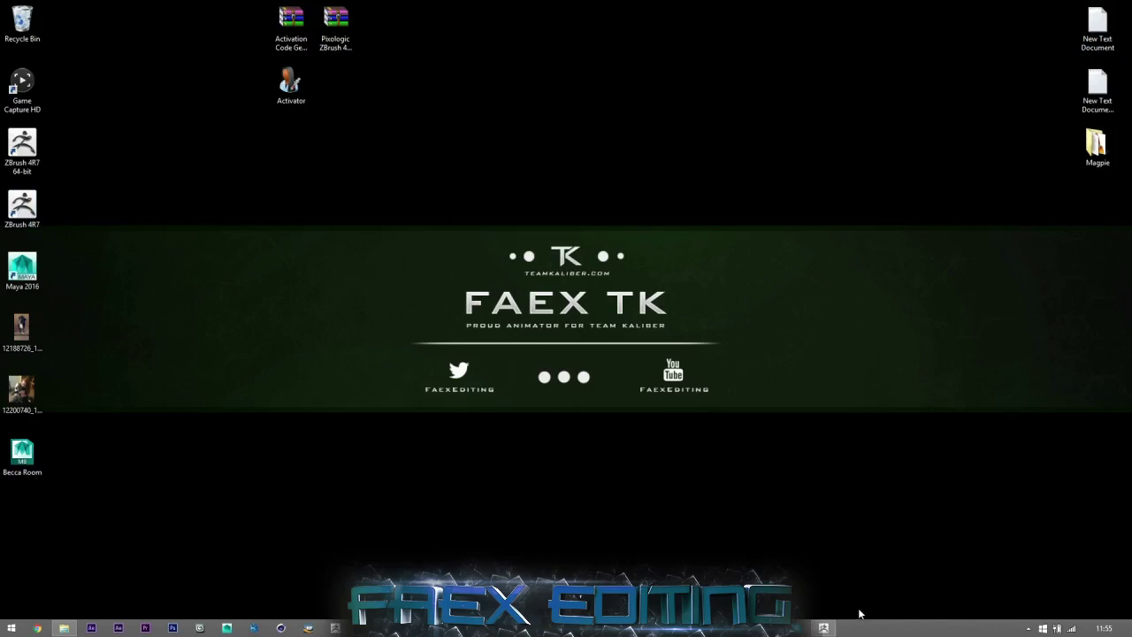
click(824, 628)
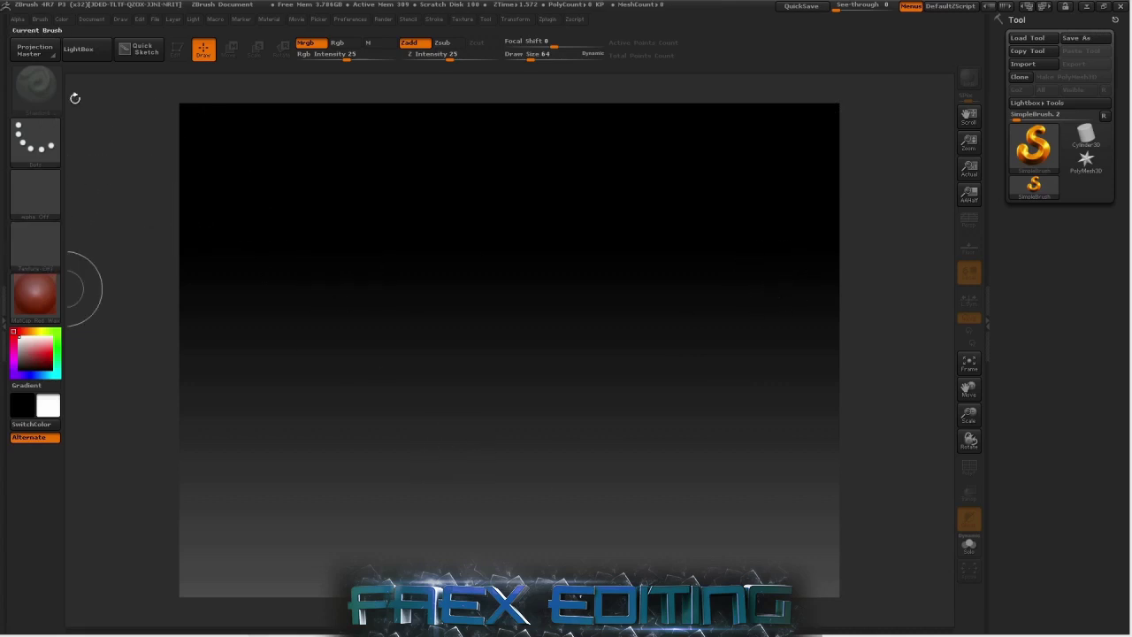
- Load the Kotelnikoff Earthquake sample project from LightBox and turn on the floor grid
click(80, 49)
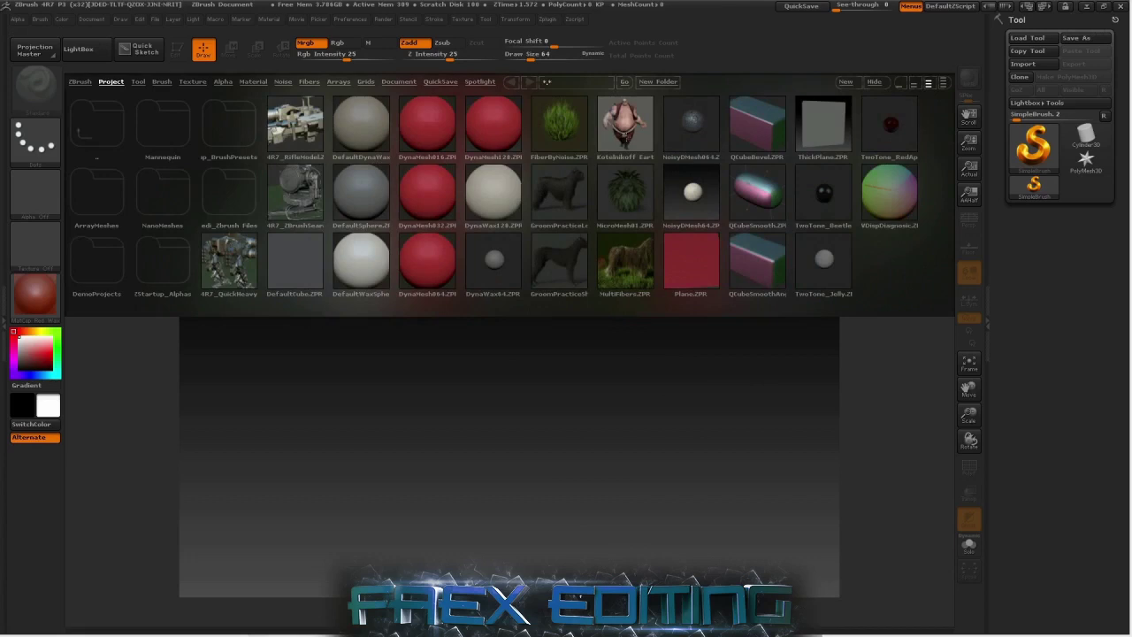
double_click(626, 139)
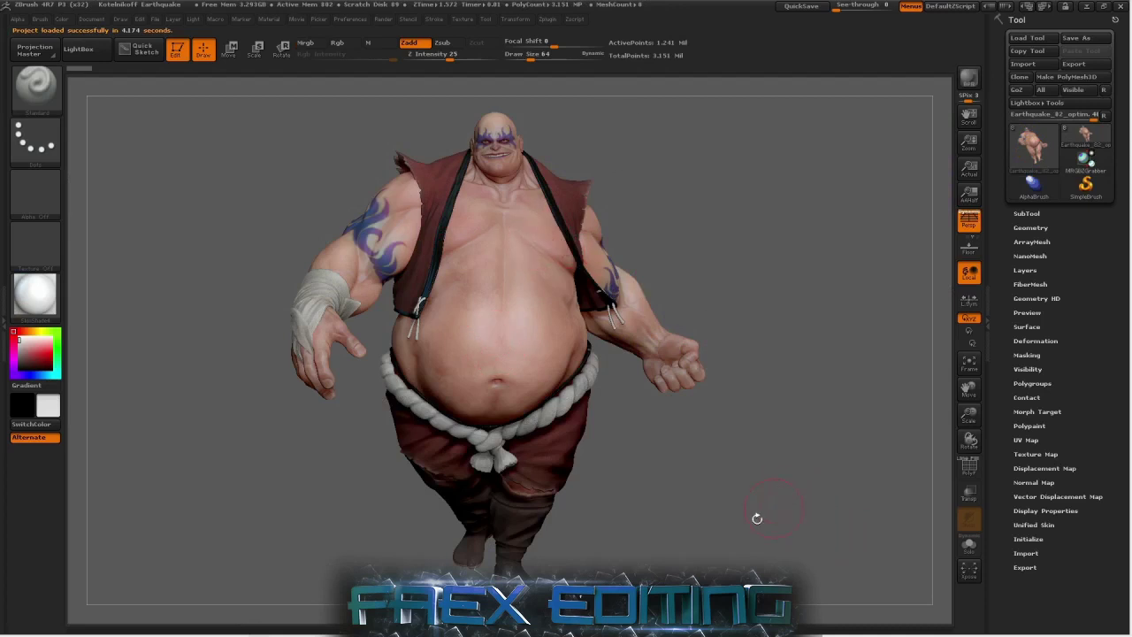
drag(721, 517, 694, 507)
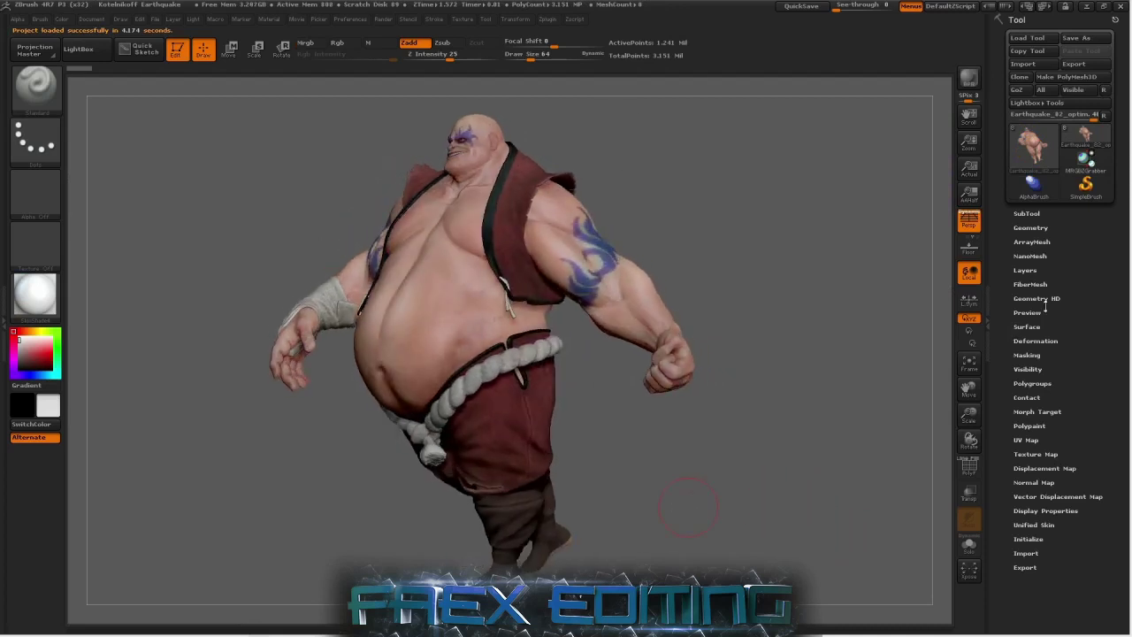
click(970, 248)
- Examine the Earthquake character from different angles and distances by rotating, panning and zooming the view
drag(791, 386, 804, 412)
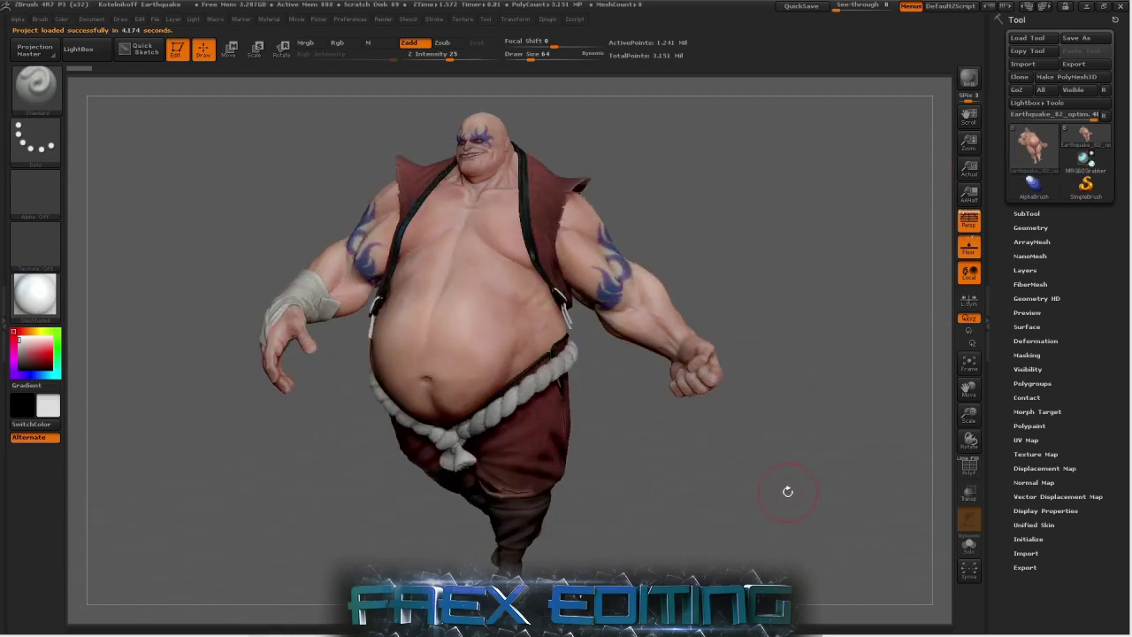
drag(739, 499, 800, 497)
drag(224, 435, 467, 409)
drag(851, 306, 694, 439)
key(space)
drag(731, 368, 690, 398)
key(space)
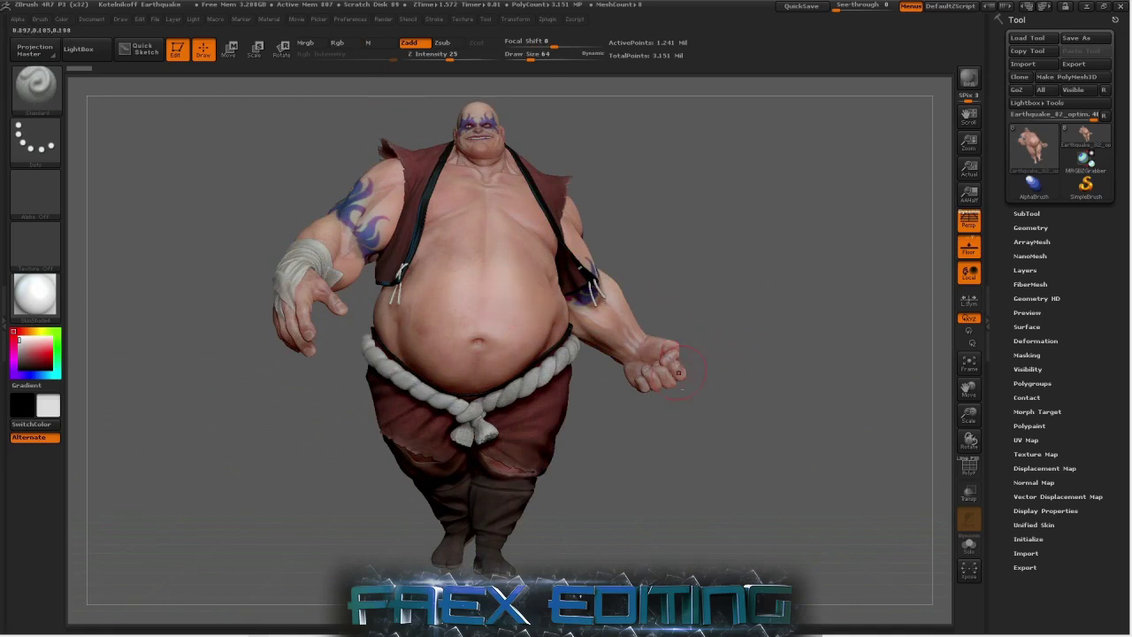
alt+drag(728, 431, 723, 419)
ctrl+right_drag(723, 419, 719, 354)
drag(725, 366, 681, 371)
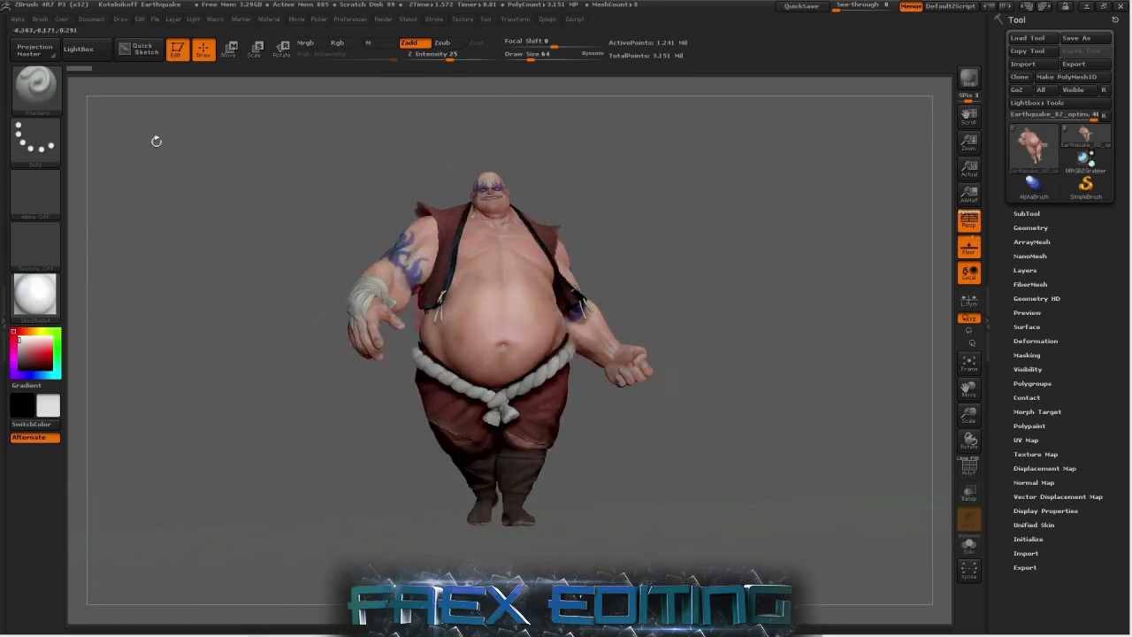
- Open the QS_220 quick-saved character project from LightBox without saving changes to the current project
click(104, 46)
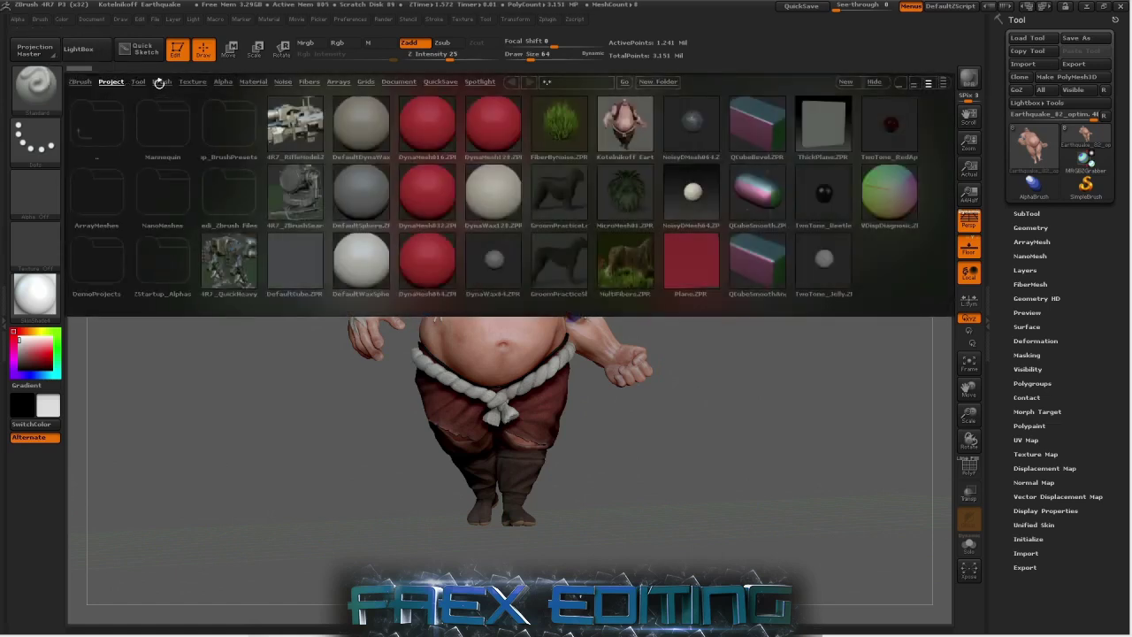
click(446, 81)
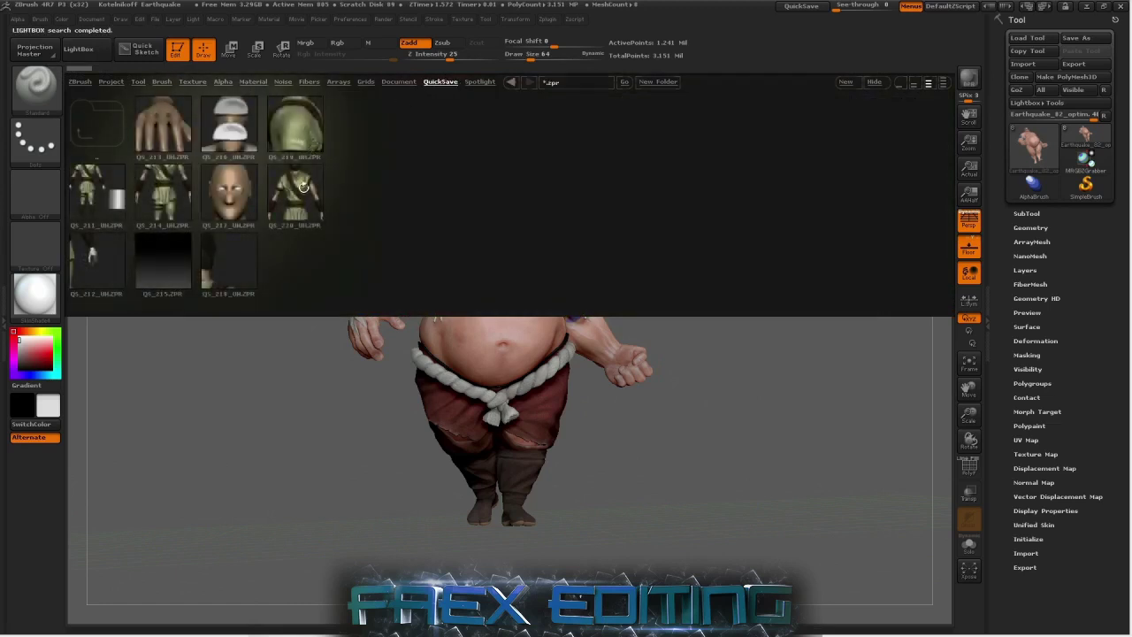
double_click(302, 188)
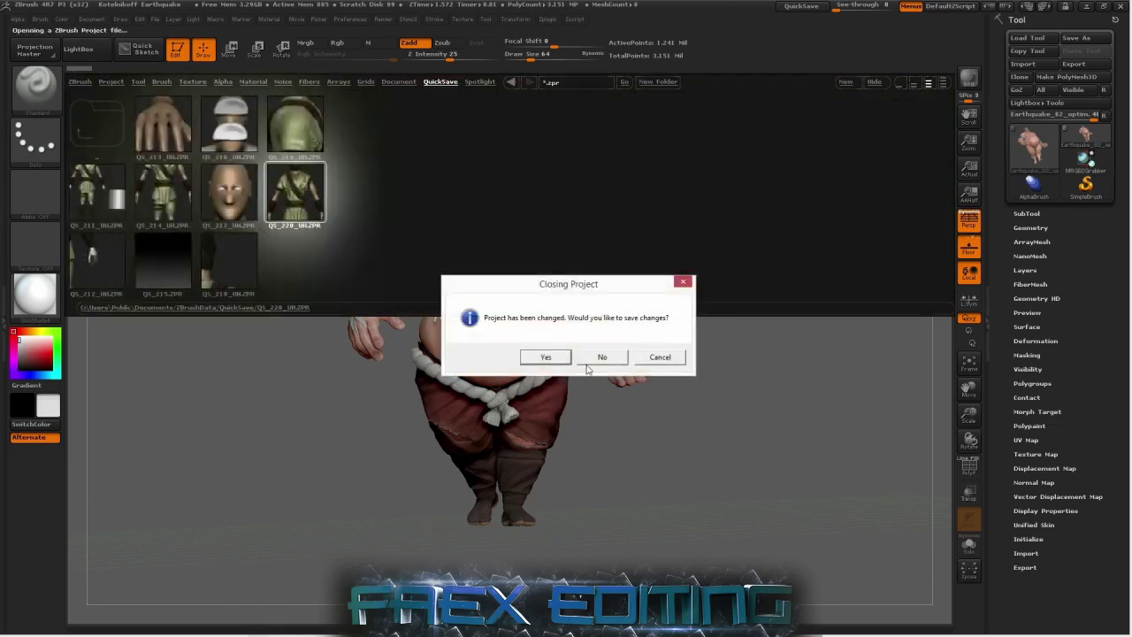
click(587, 358)
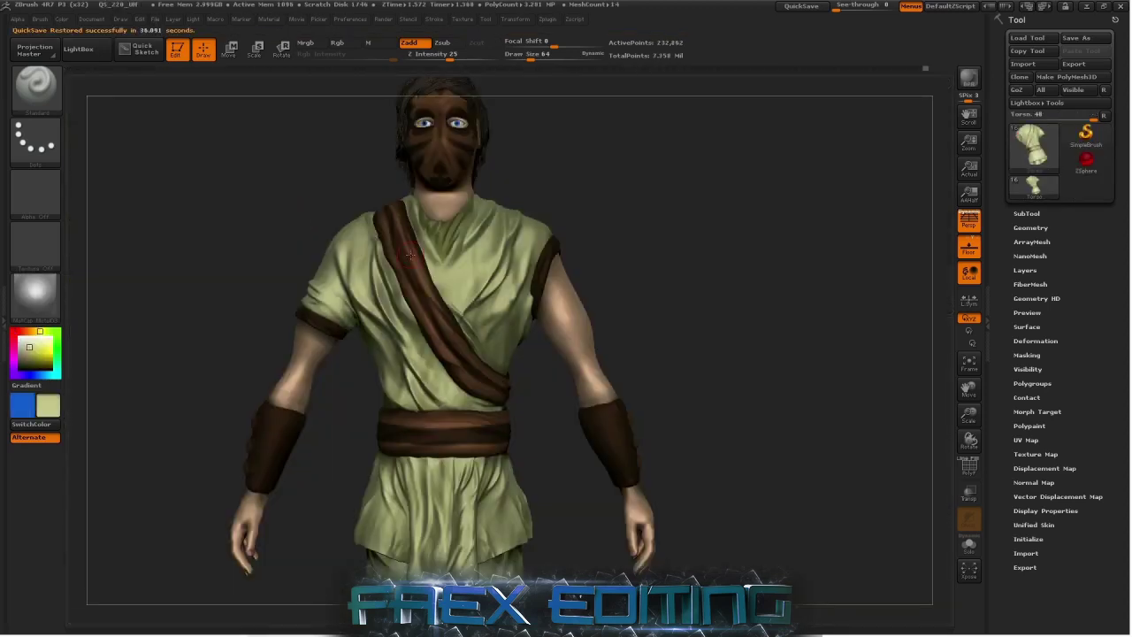
- Isolate the Boots subtool so all other parts are hidden, and make the Torso subtool visible again
ctrl+right_drag(736, 280, 569, 328)
drag(596, 444, 529, 489)
click(1026, 214)
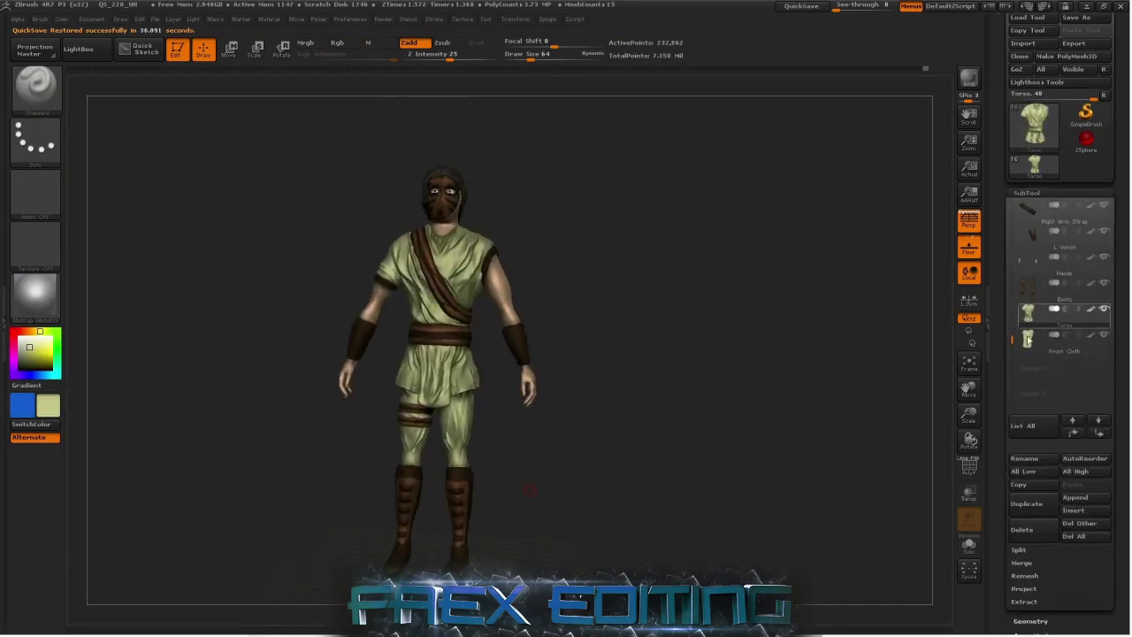
mouse_move(1103, 314)
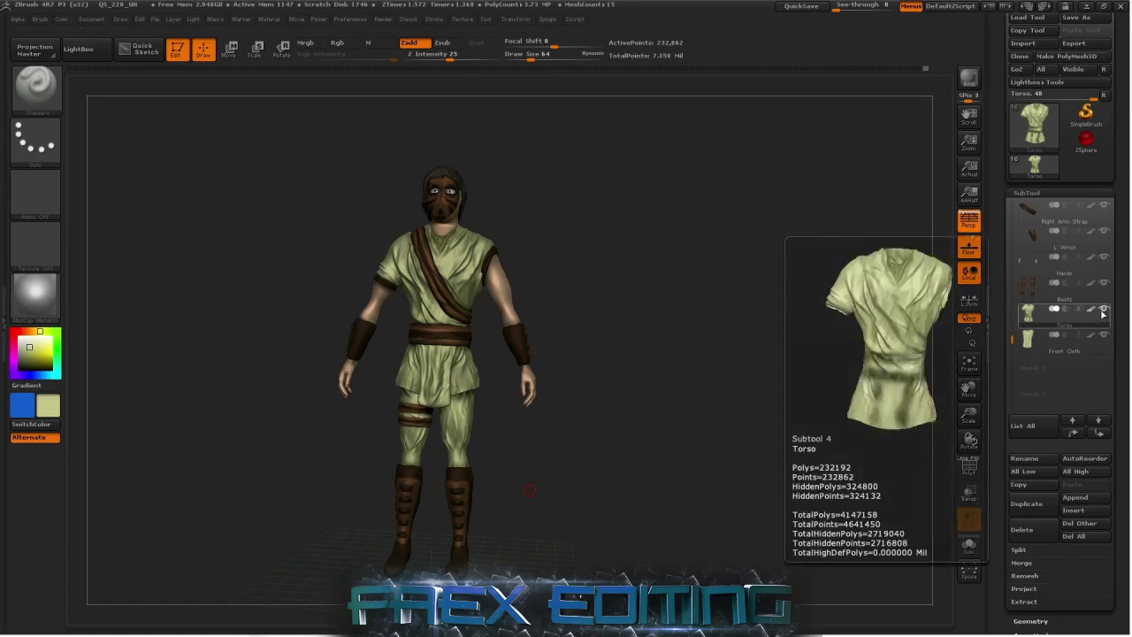
click(1030, 287)
click(1104, 284)
click(1104, 309)
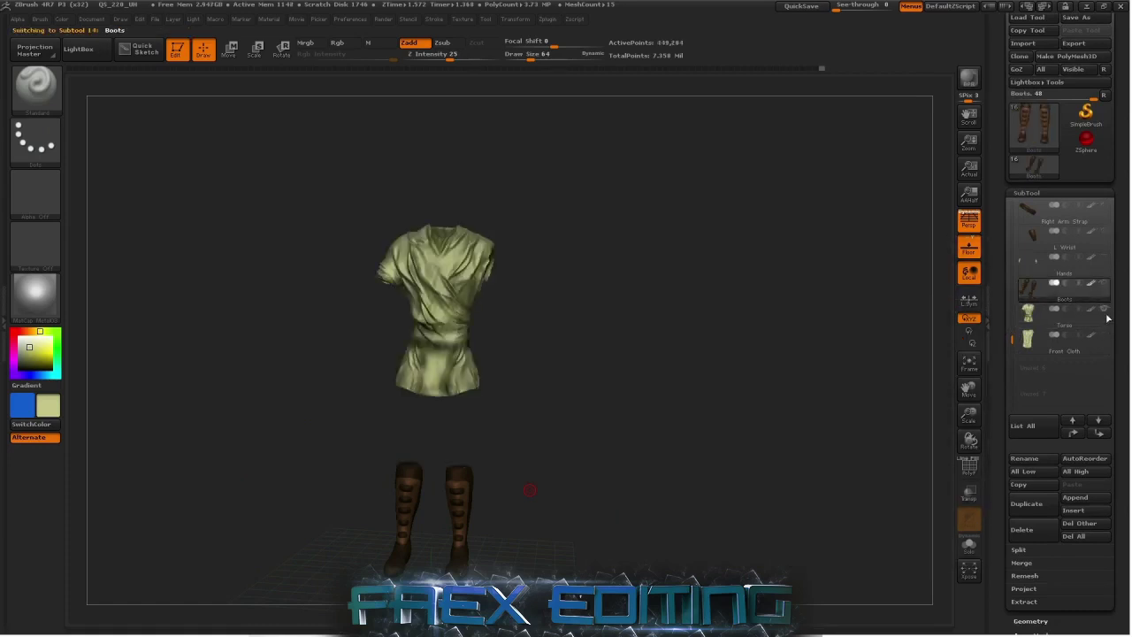
- Hide the Torso subtool and toggle the visibility of the Front Cloth subtool
click(1098, 343)
click(1106, 311)
click(1106, 337)
click(1106, 337)
- Select the Base subtool so the underlying body mesh is displayed on its own
drag(1011, 329, 1011, 206)
click(1038, 272)
mouse_move(614, 379)
mouse_down()
mouse_move(628, 412)
mouse_move(592, 410)
mouse_move(576, 498)
mouse_move(624, 387)
mouse_move(641, 408)
mouse_move(592, 396)
mouse_up()
alt+drag(617, 316, 601, 382)
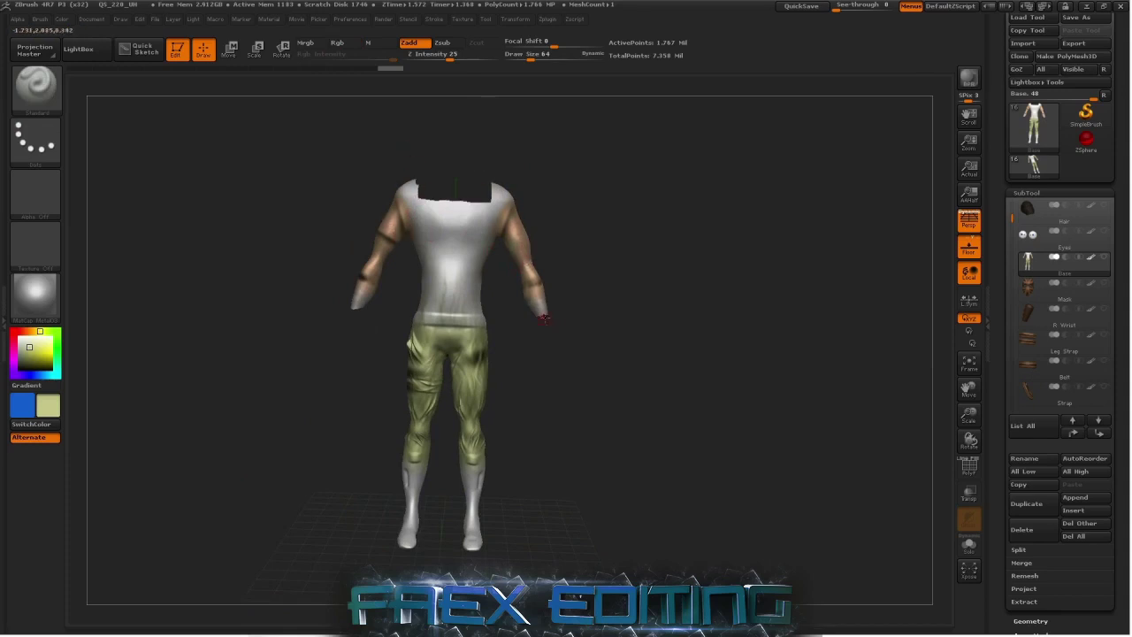
click(1085, 7)
click(1028, 628)
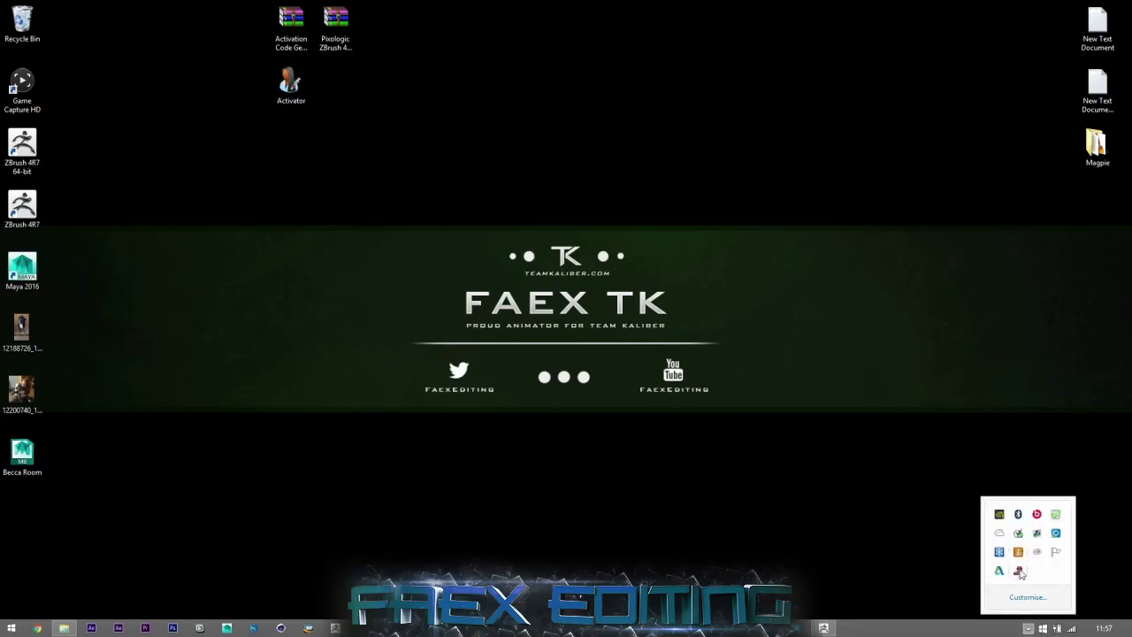
right_click(1020, 573)
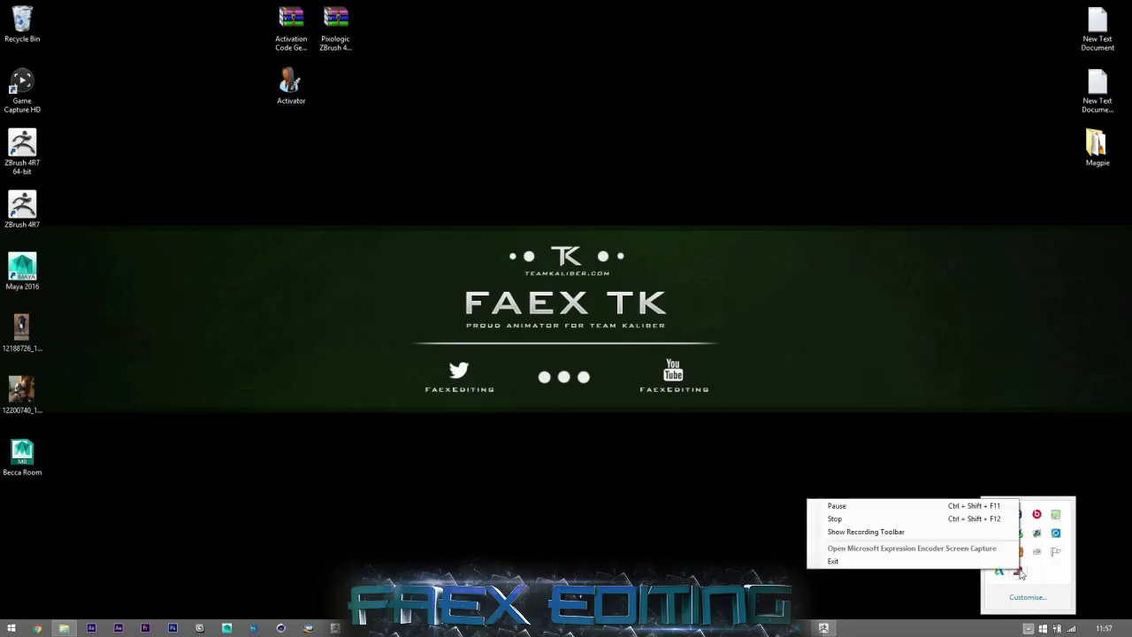
click(836, 506)
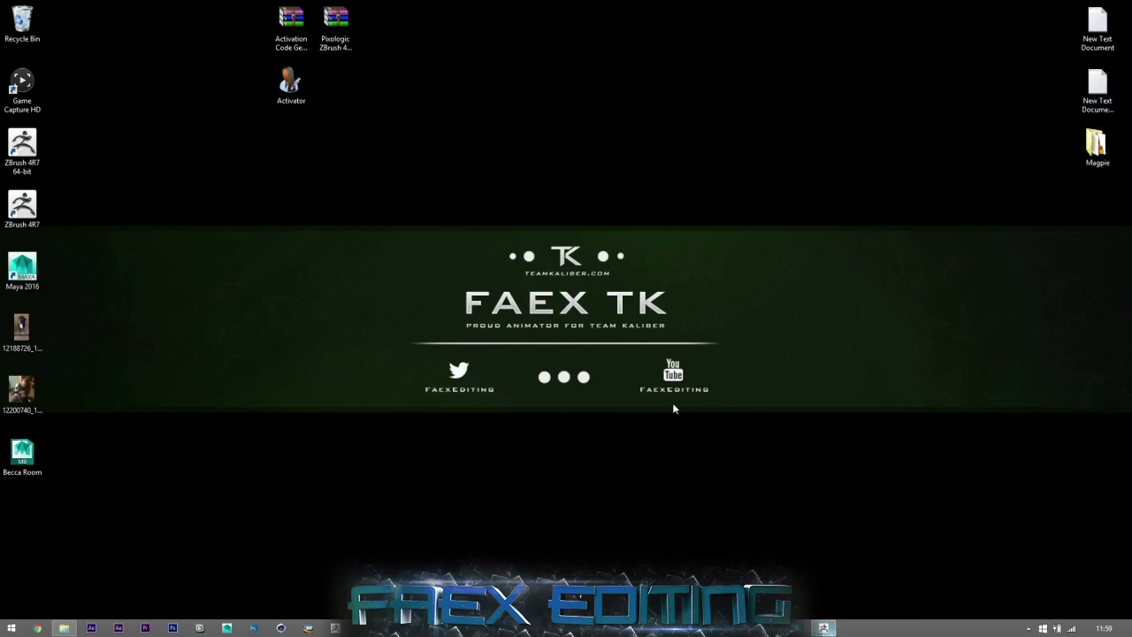
key(alt+Tab)
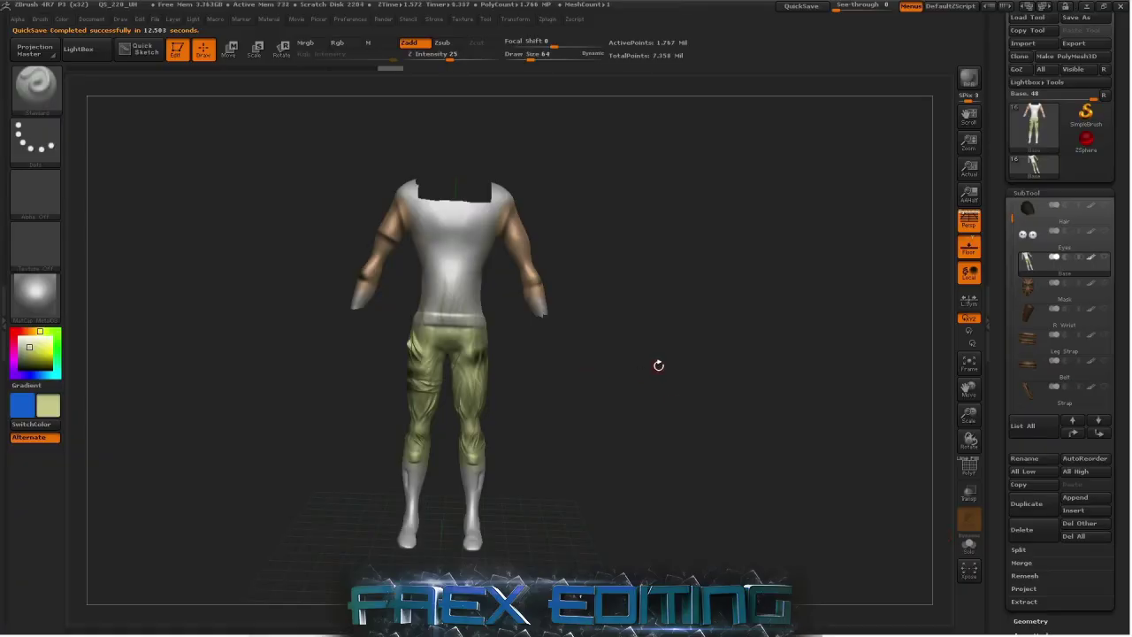
- Make the Leg Strap, Belt and Strap subtools visible on the base body
drag(578, 422, 566, 417)
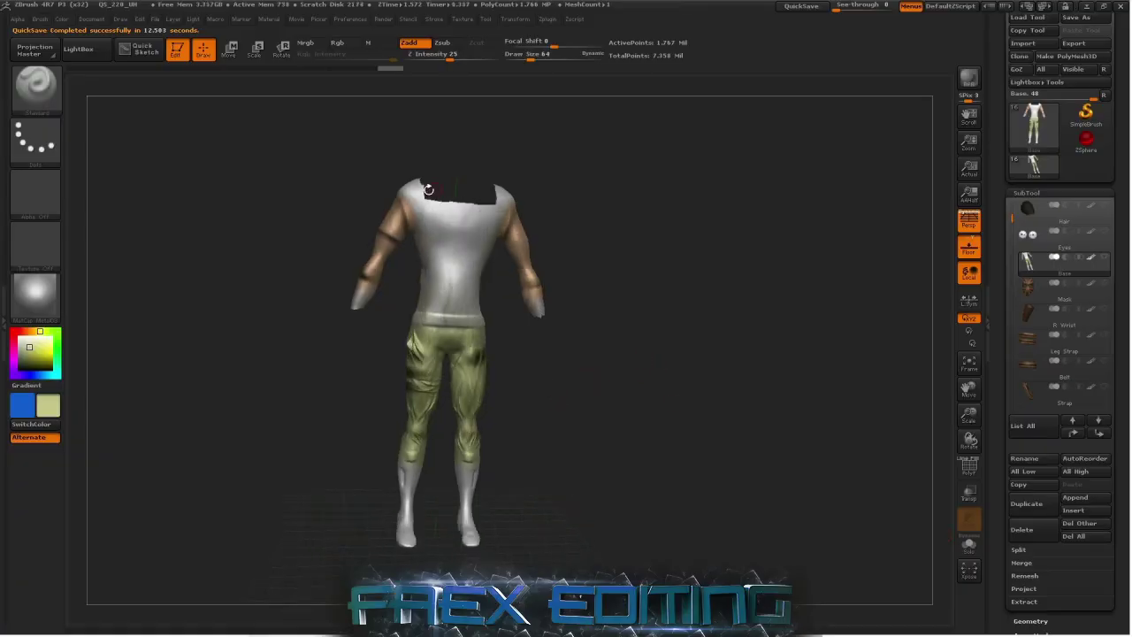
drag(639, 335, 584, 396)
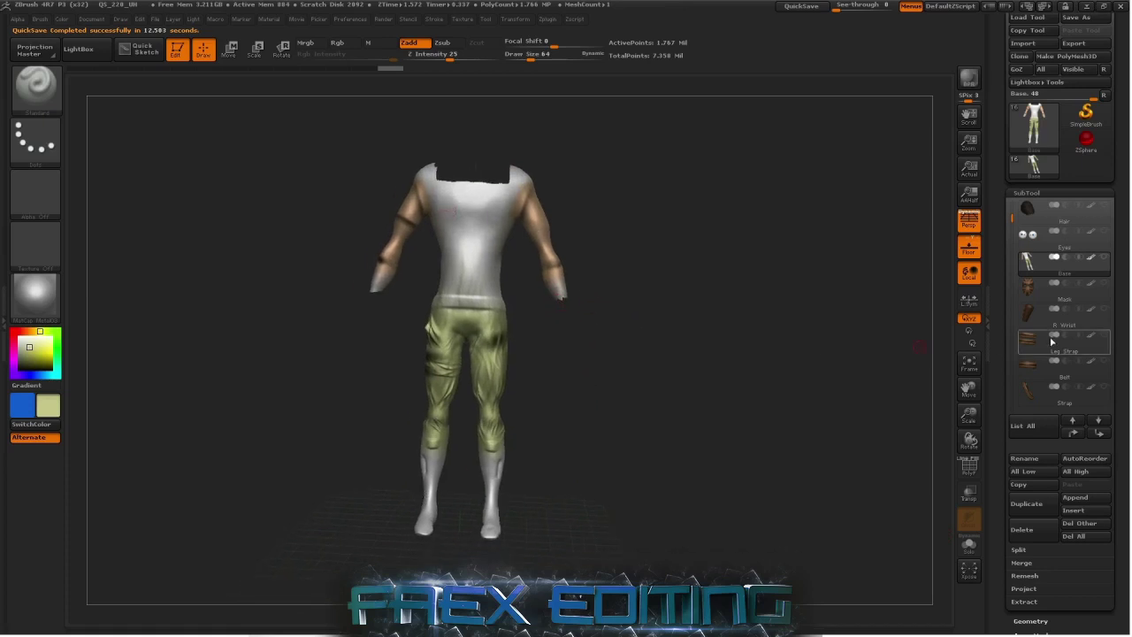
click(1104, 335)
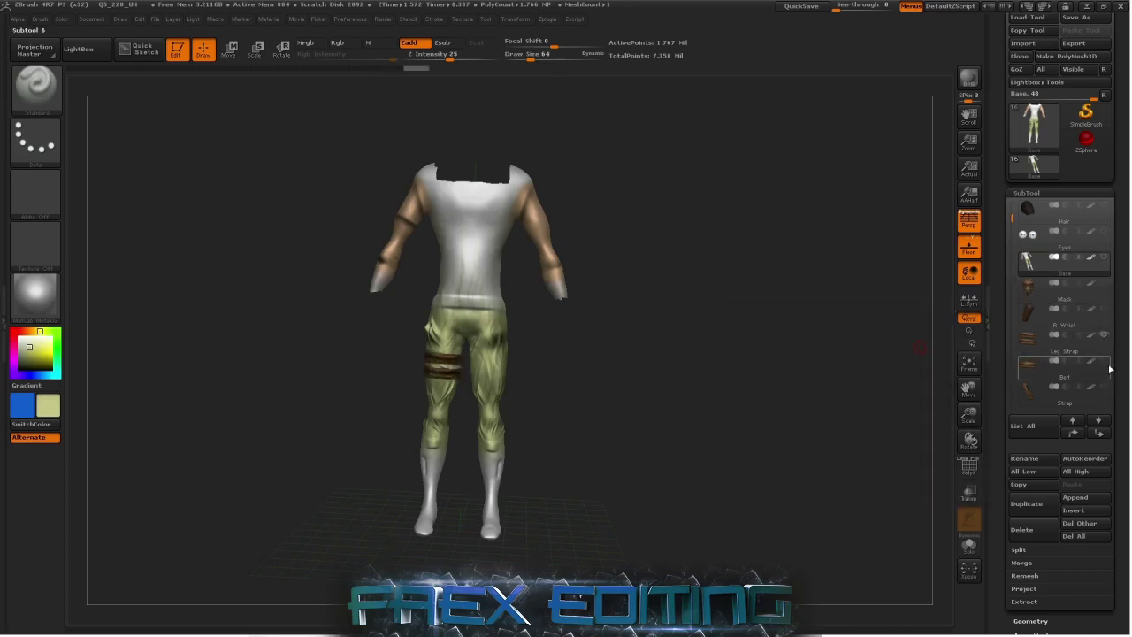
click(1104, 361)
click(1103, 388)
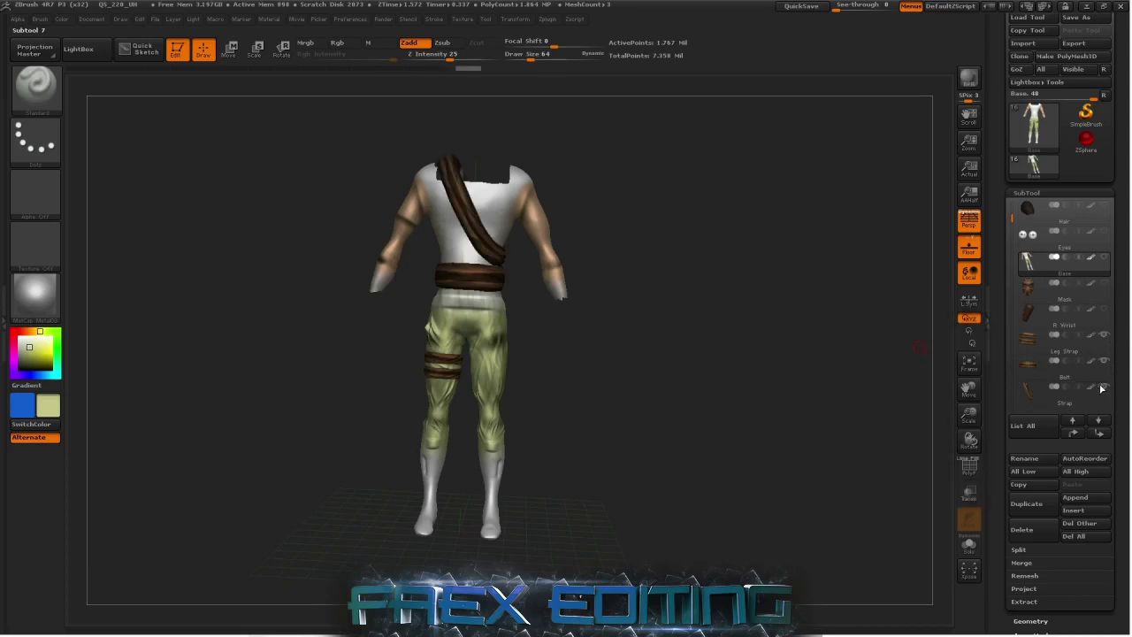
- Make the Torso and Front Cloth subtools visible on the character
drag(1013, 245, 1014, 311)
click(1104, 360)
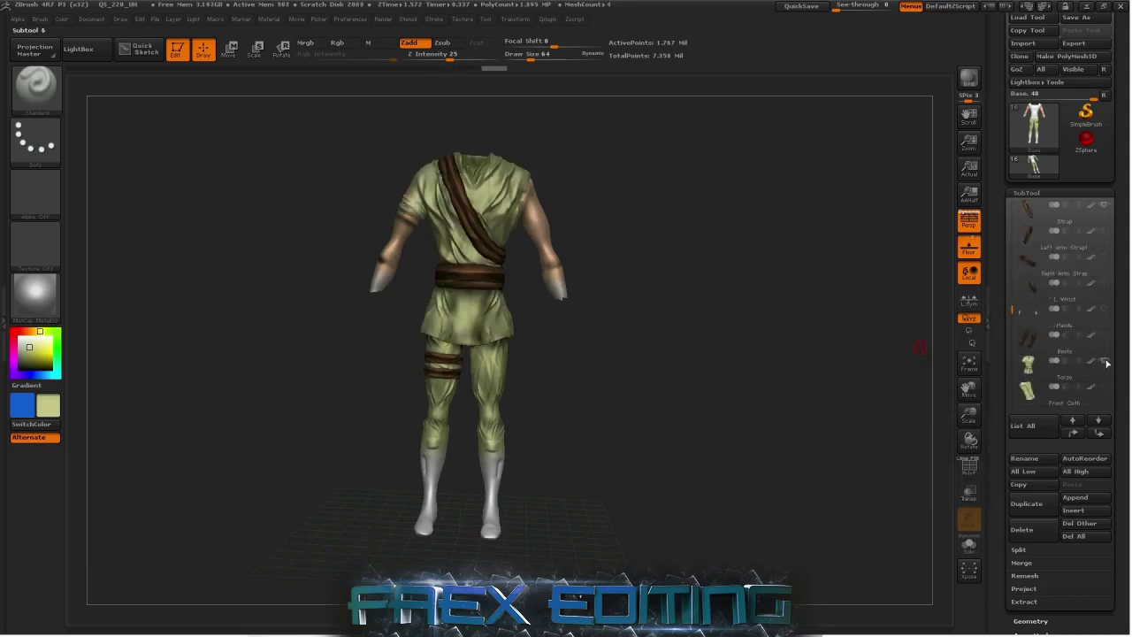
click(1104, 387)
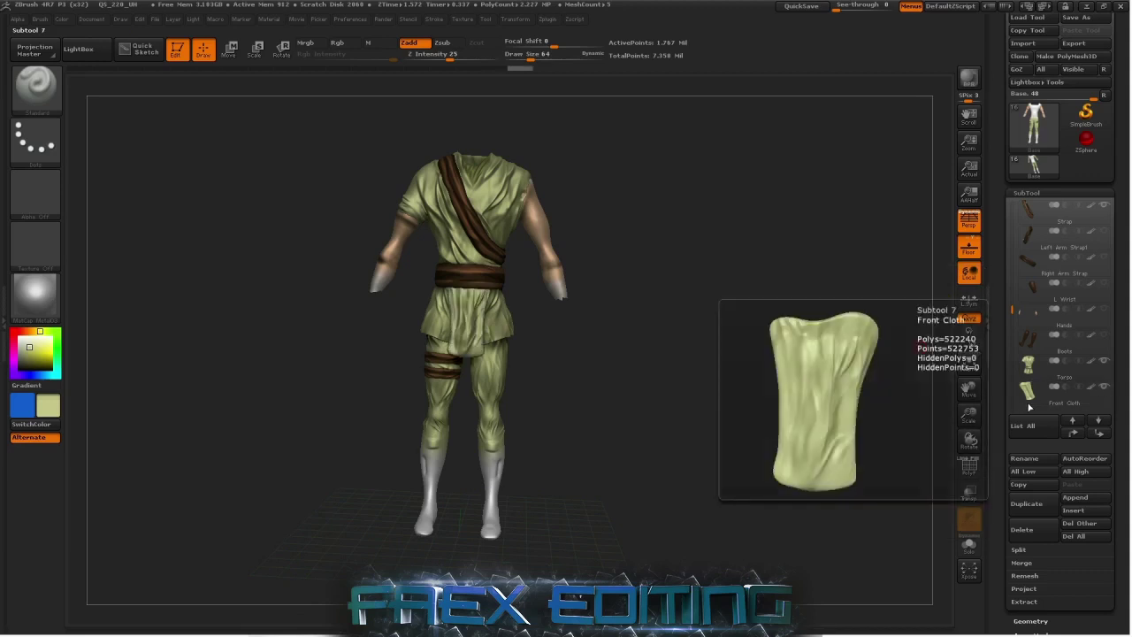
drag(1012, 307, 1011, 209)
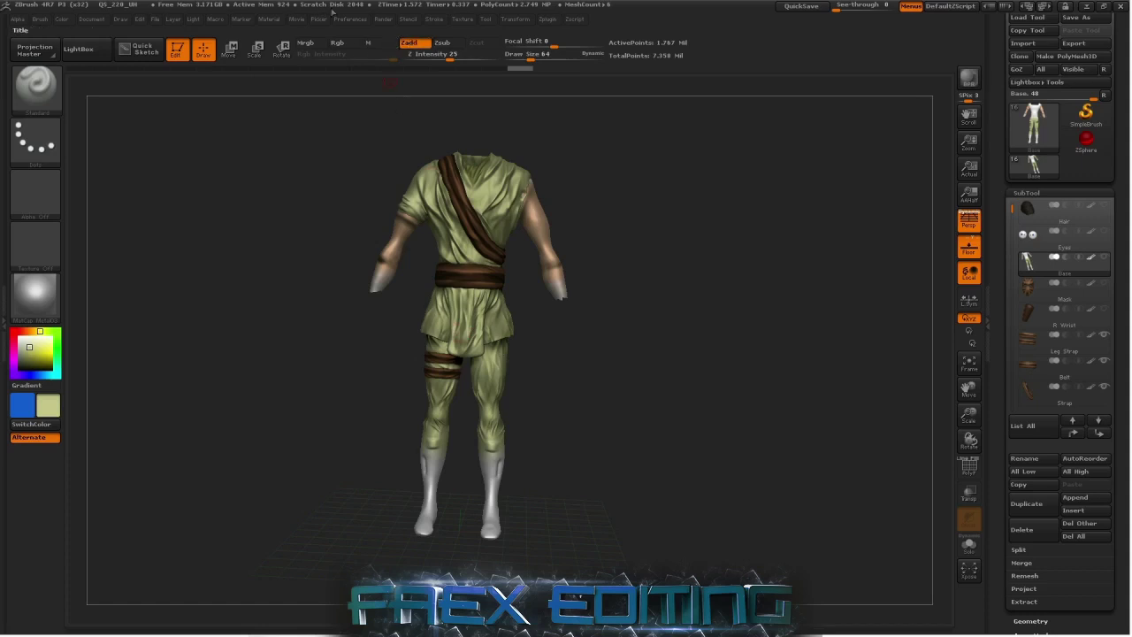
- Fully initialize ZBrush to clear the current project and confirm the reset
click(347, 20)
click(374, 42)
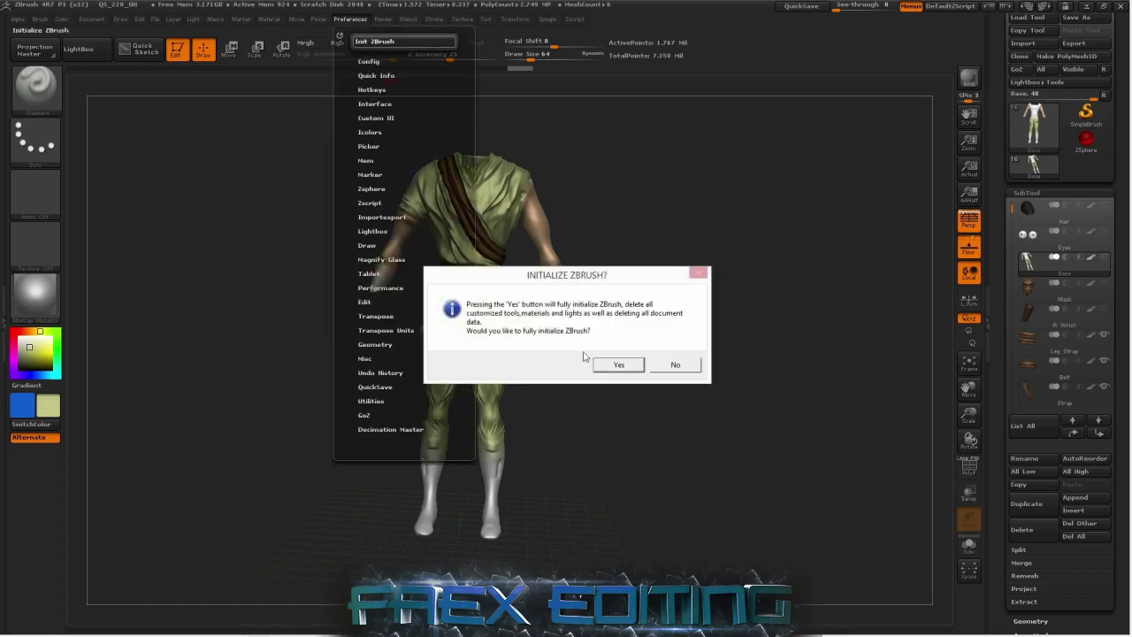
click(617, 365)
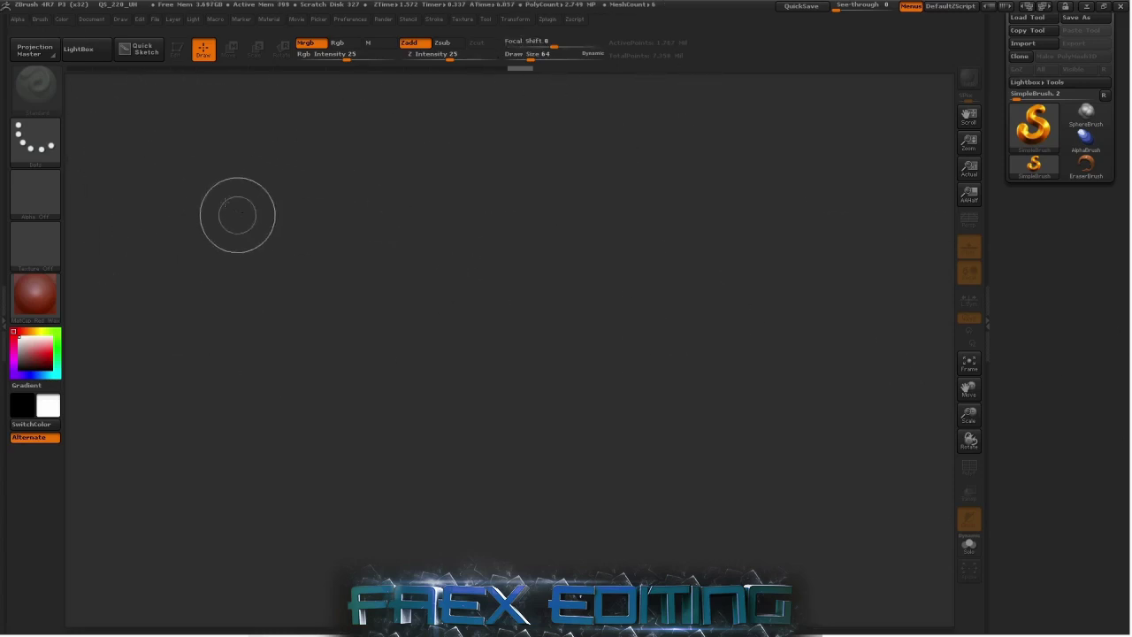
- Browse the tools in LightBox and load the DynaMesh032 sphere project
click(76, 50)
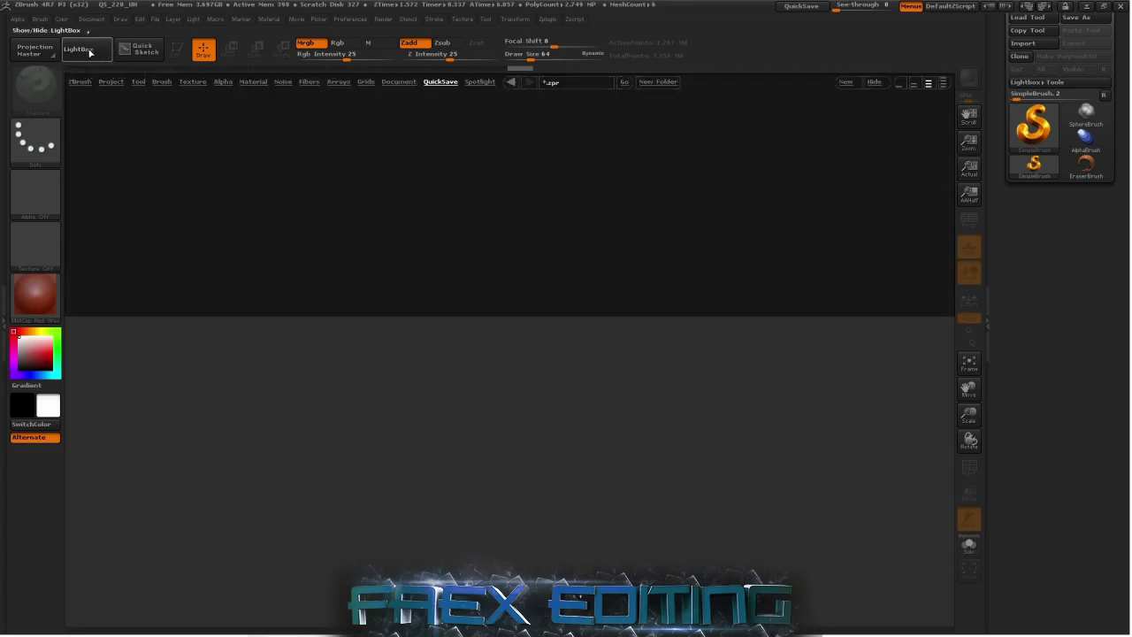
click(138, 81)
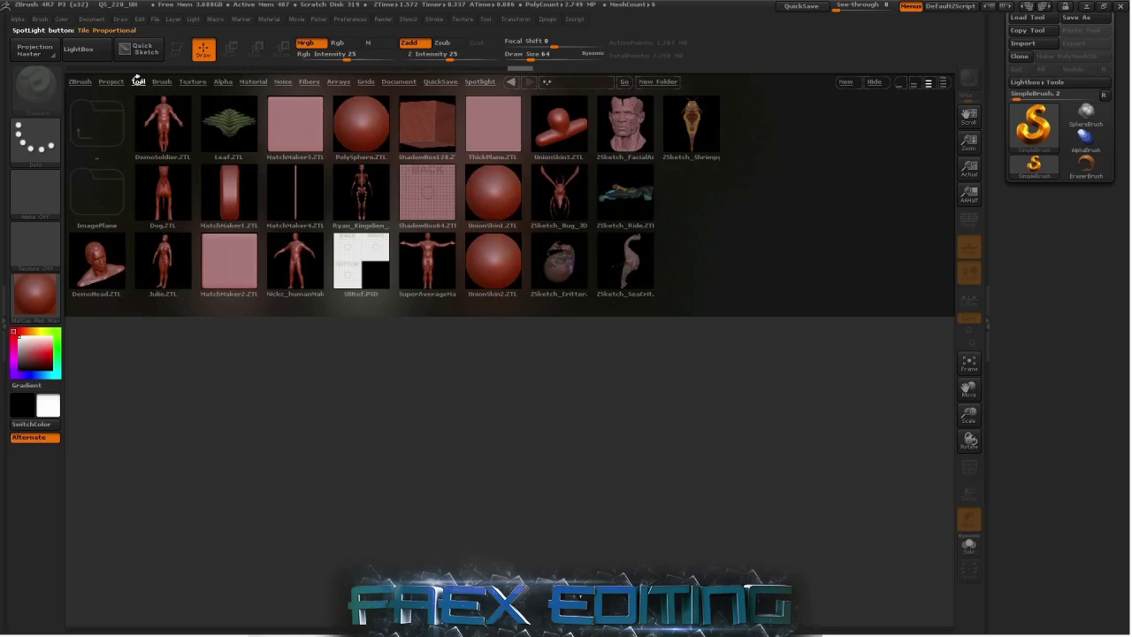
click(121, 82)
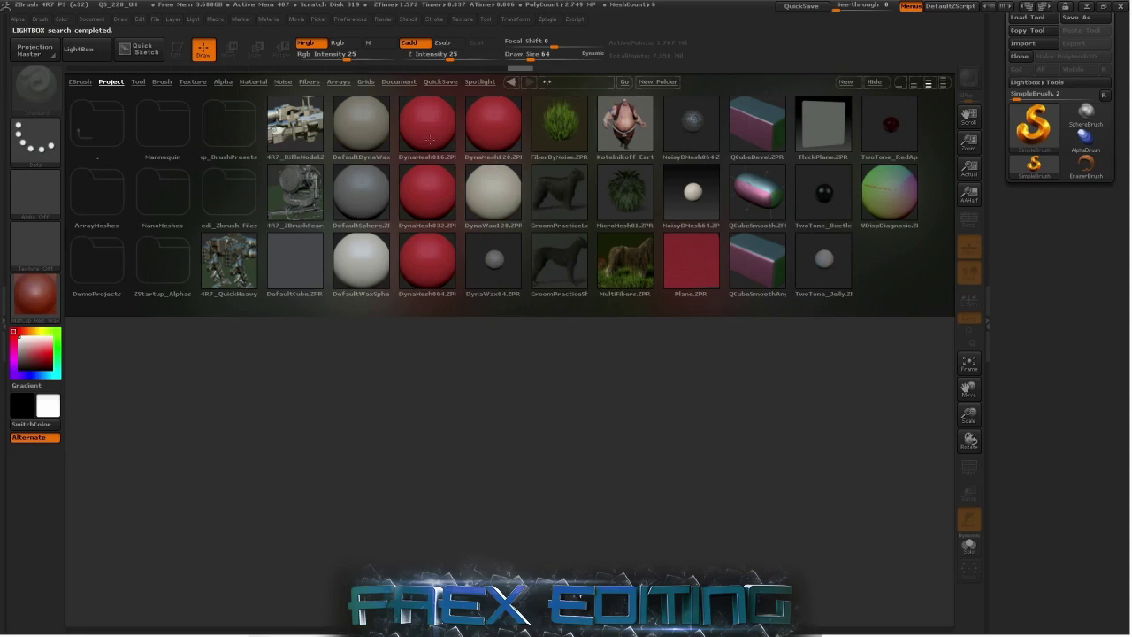
double_click(440, 190)
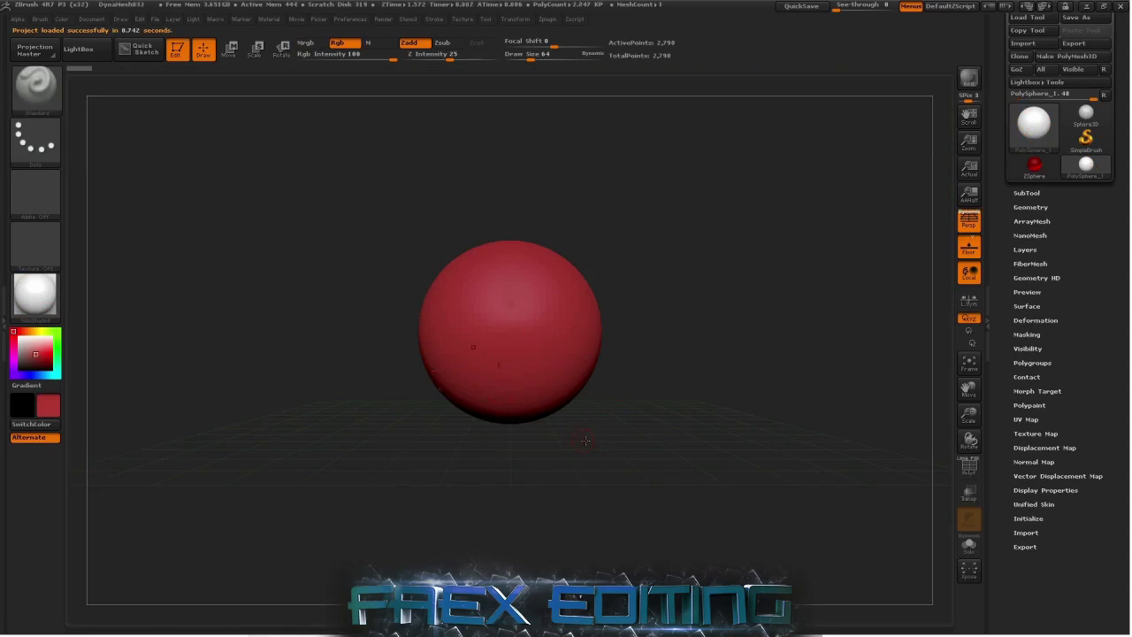
- Turn the perspective view of the sphere off and back on
click(970, 224)
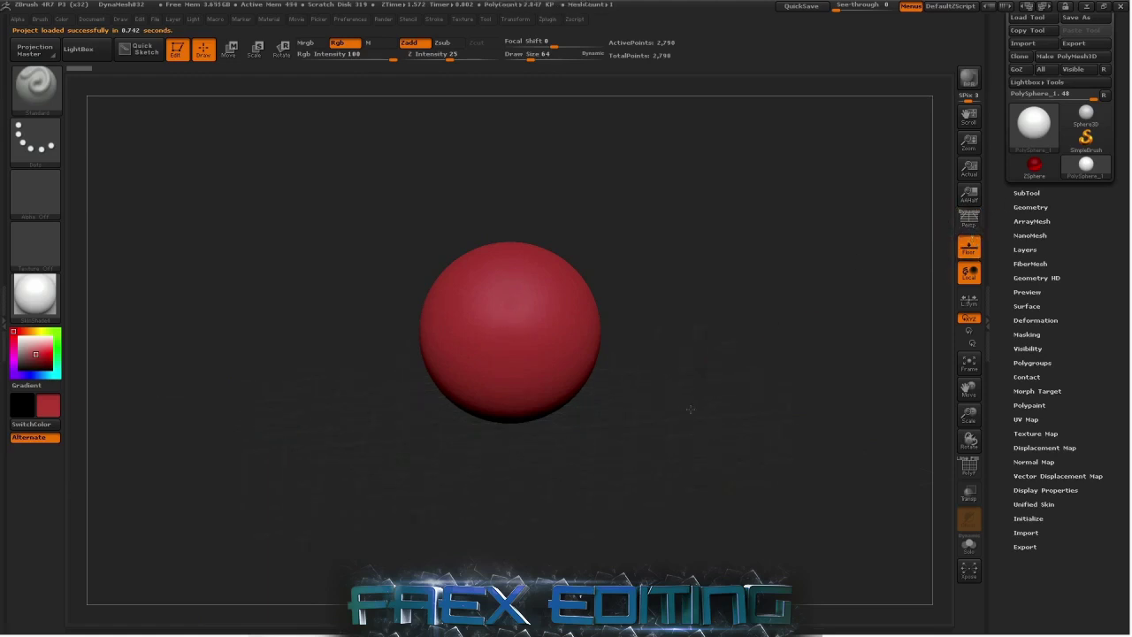
click(968, 223)
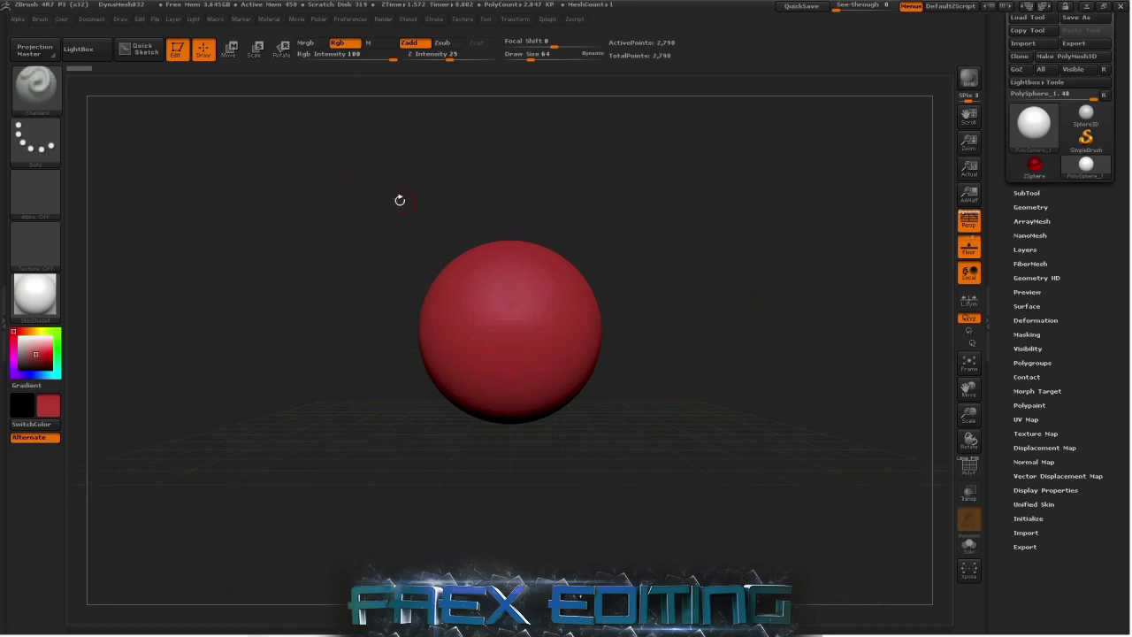
- Try sculpting strokes on the sphere with the ClayBuildup brush at an increased draw size
click(35, 84)
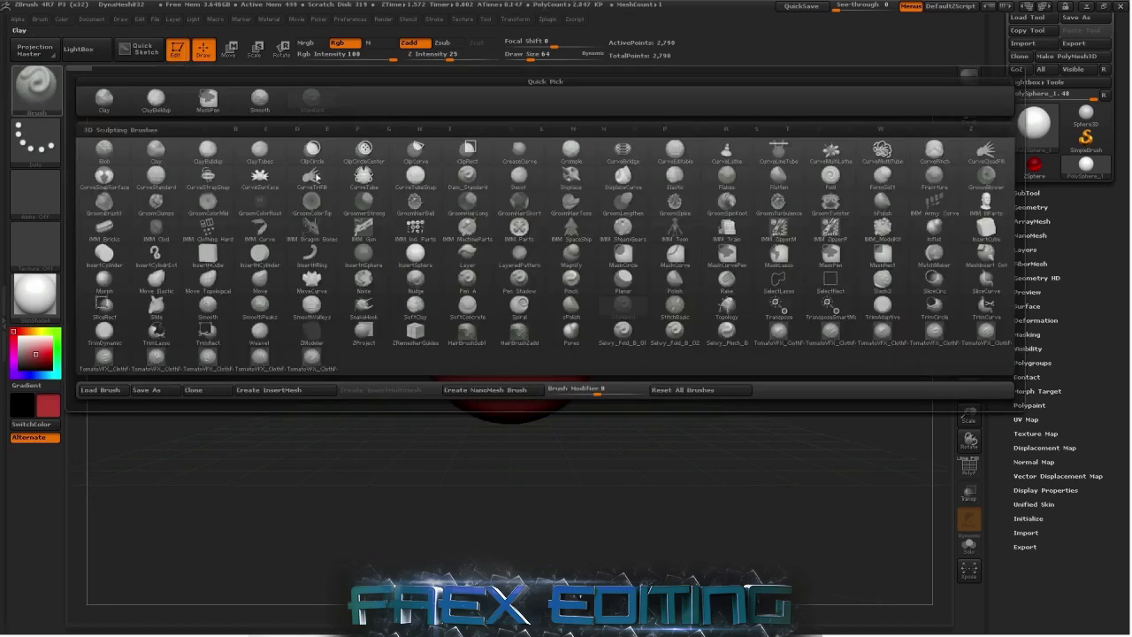
click(207, 150)
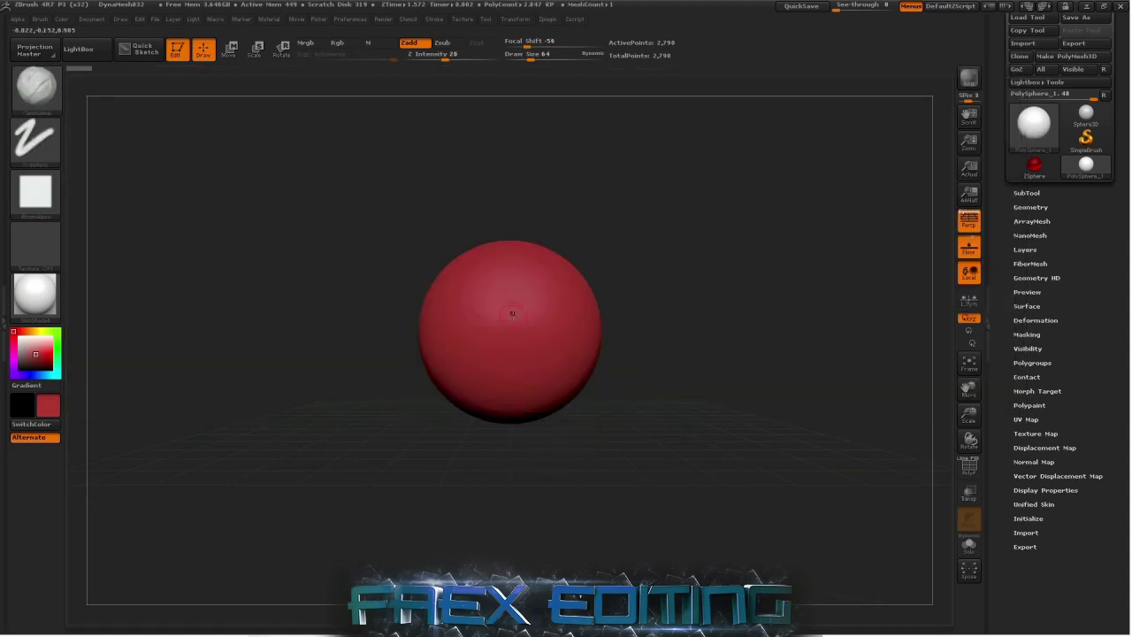
drag(528, 55, 544, 58)
mouse_move(555, 314)
mouse_down()
mouse_move(519, 323)
mouse_move(469, 305)
mouse_move(572, 343)
mouse_up()
key(ctrl+z)
mouse_move(551, 294)
mouse_down()
mouse_move(559, 338)
mouse_move(542, 339)
mouse_up()
mouse_move(539, 287)
mouse_down()
mouse_move(558, 252)
mouse_move(601, 301)
mouse_up()
drag(598, 378, 586, 334)
drag(506, 325, 602, 336)
drag(740, 374, 726, 374)
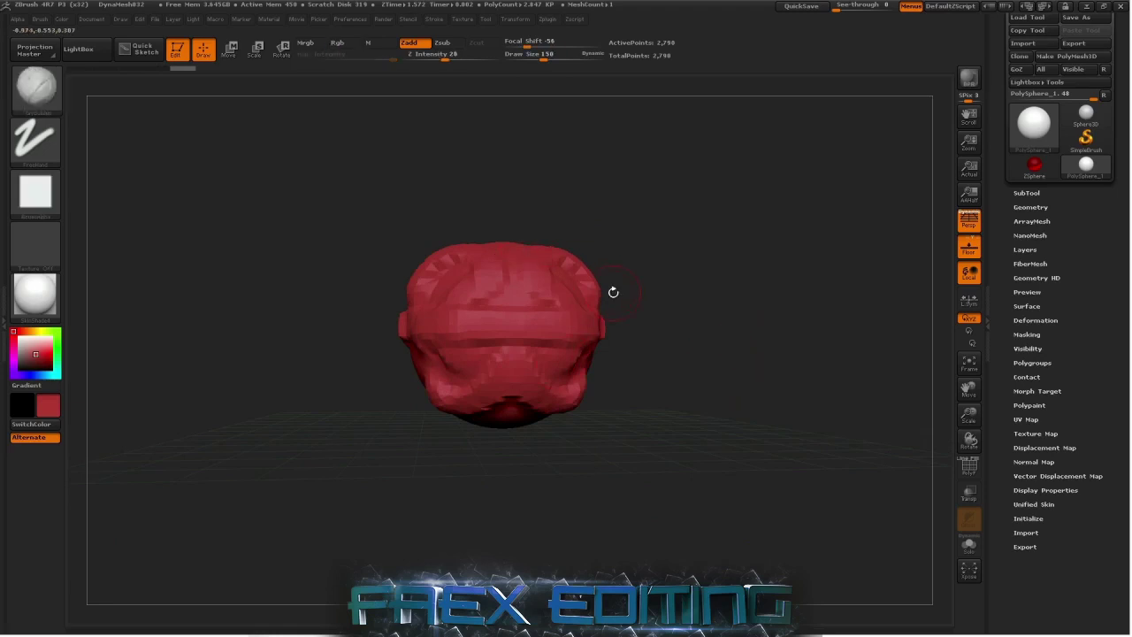
- Undo all the ClayBuildup strokes on the sphere
key(ctrl+z)
key(ctrl+z)
key(ctrl+z)
key(ctrl+z)
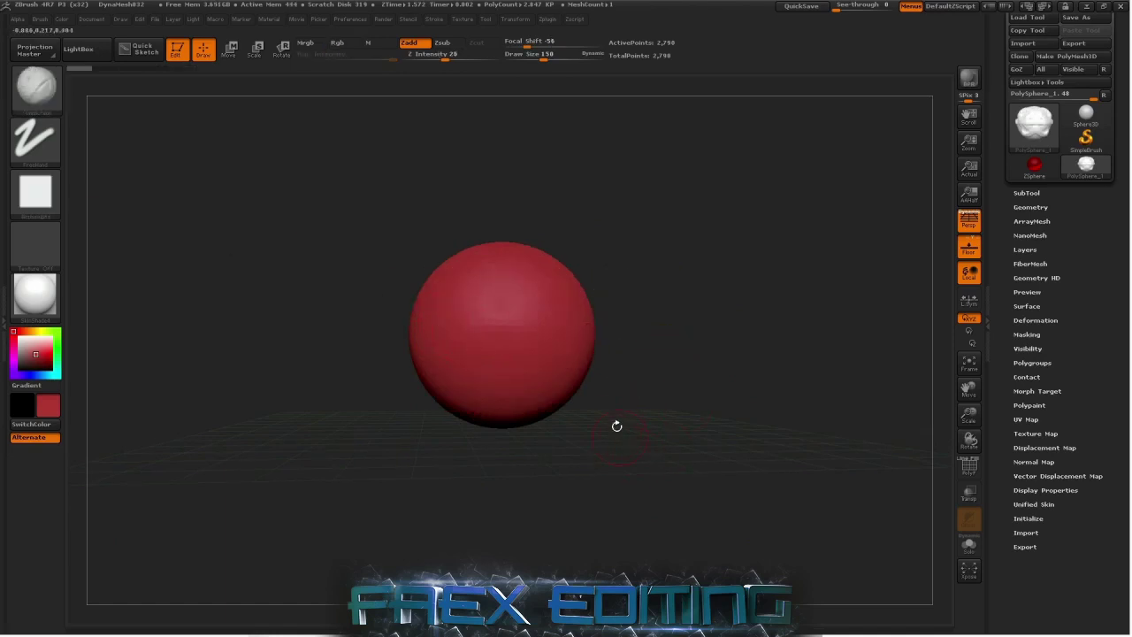
mouse_move(614, 420)
mouse_down()
mouse_move(593, 409)
mouse_move(601, 419)
mouse_up()
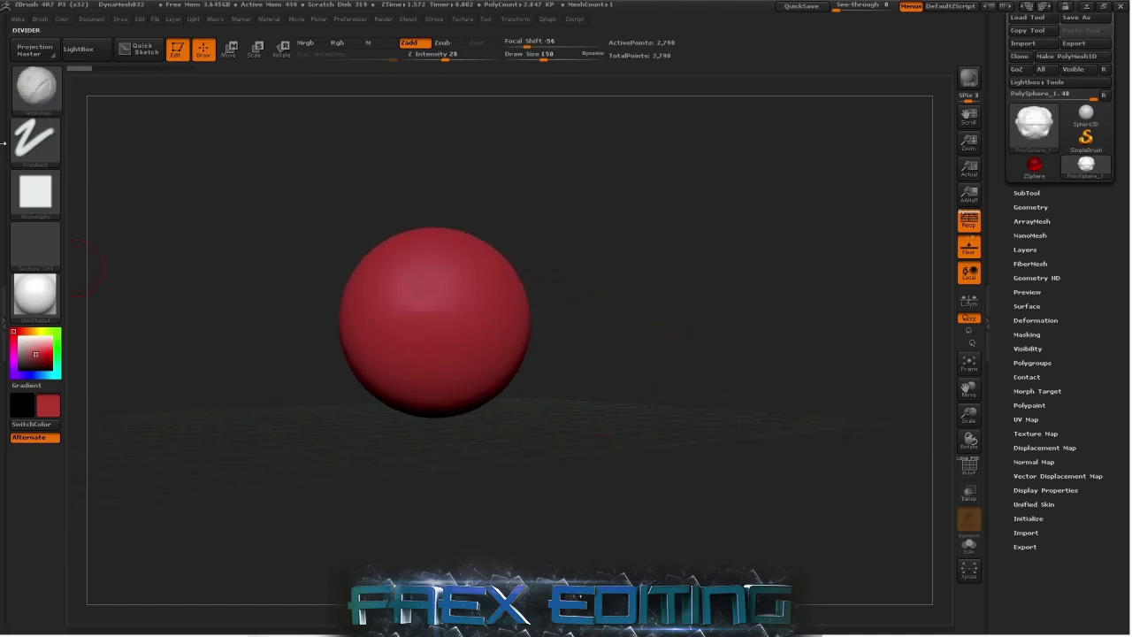
- Switch to the Move brush and increase its draw size
click(36, 86)
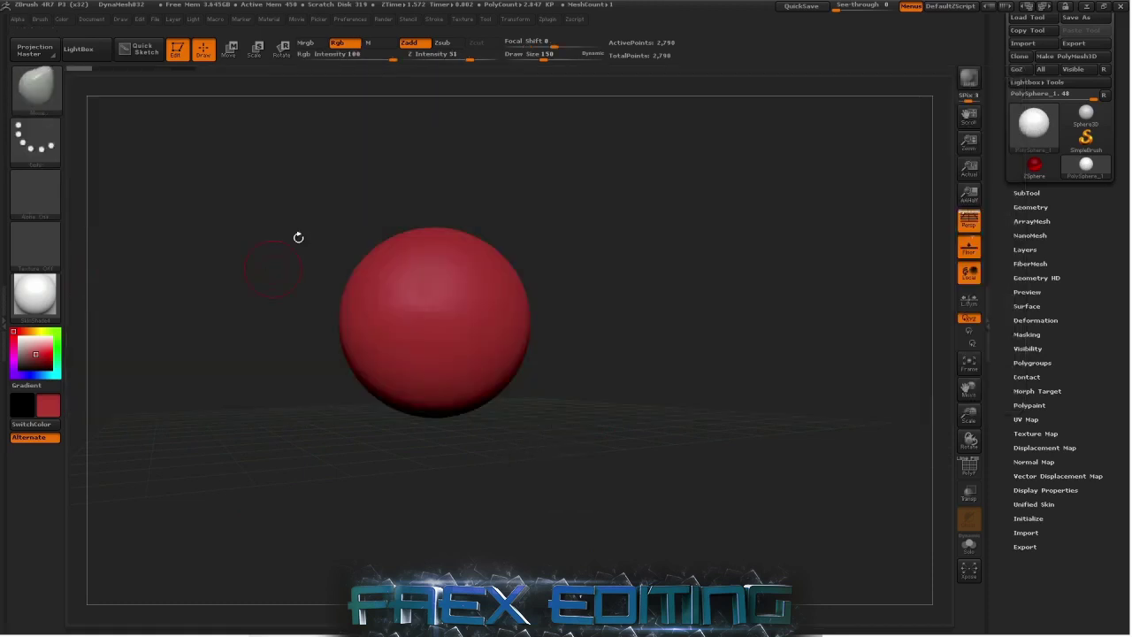
click(259, 281)
drag(536, 55, 552, 54)
mouse_move(555, 247)
mouse_down()
mouse_move(586, 336)
mouse_move(301, 214)
mouse_move(487, 268)
mouse_up()
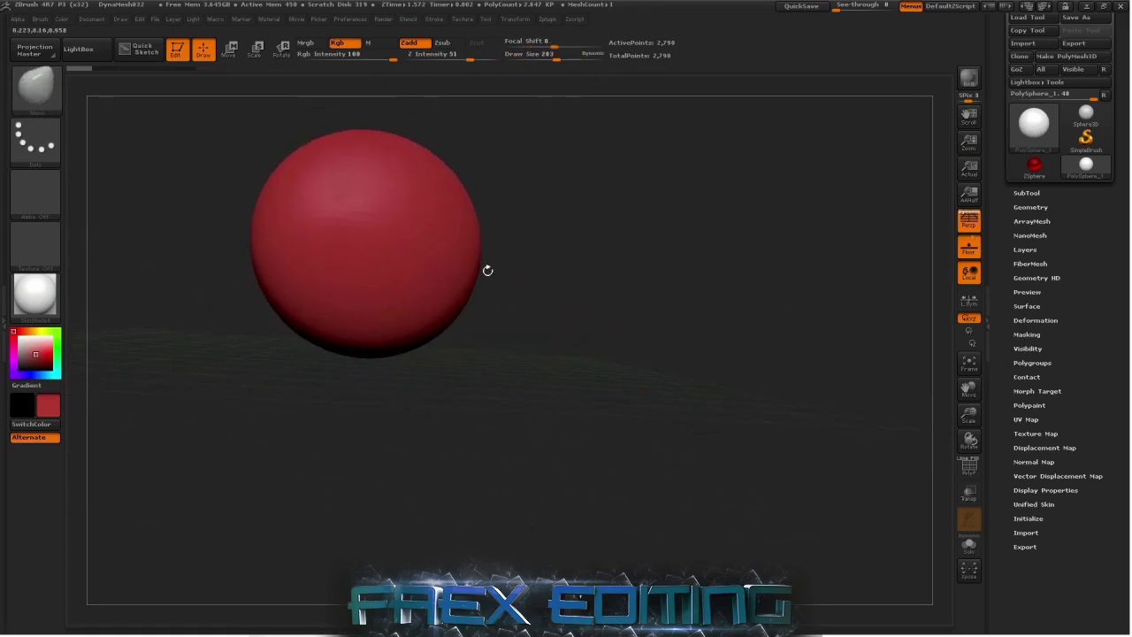
- Reselect the Move brush, try pulling out the sphere's lower edge, and undo the pull
click(35, 86)
click(299, 239)
key(b)
key(m)
key(v)
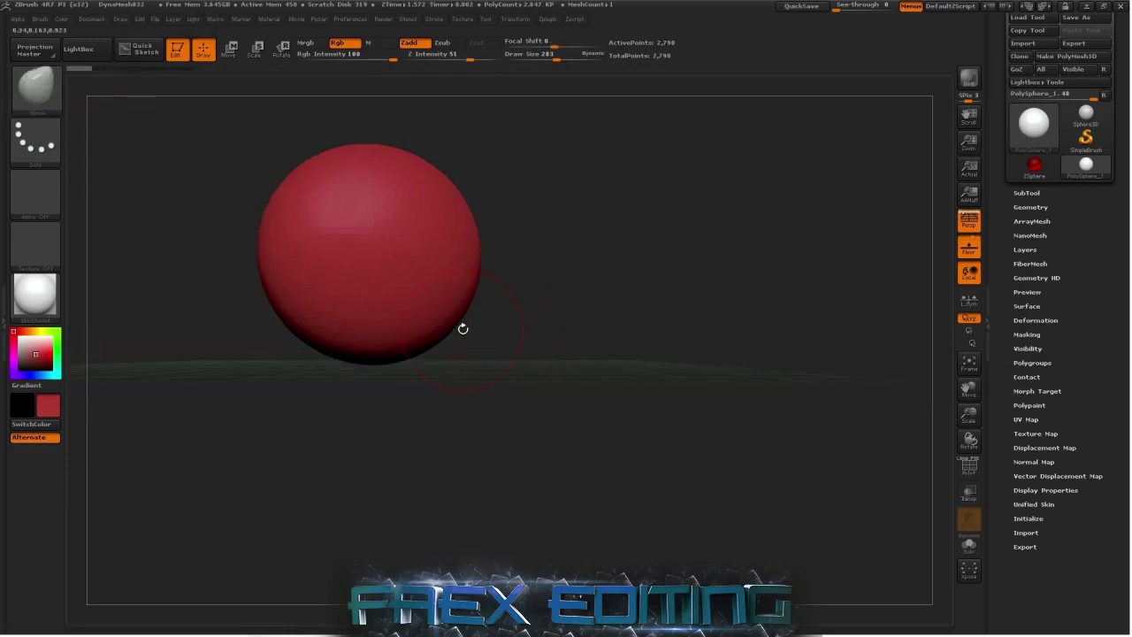
drag(424, 346, 489, 419)
key(ctrl+z)
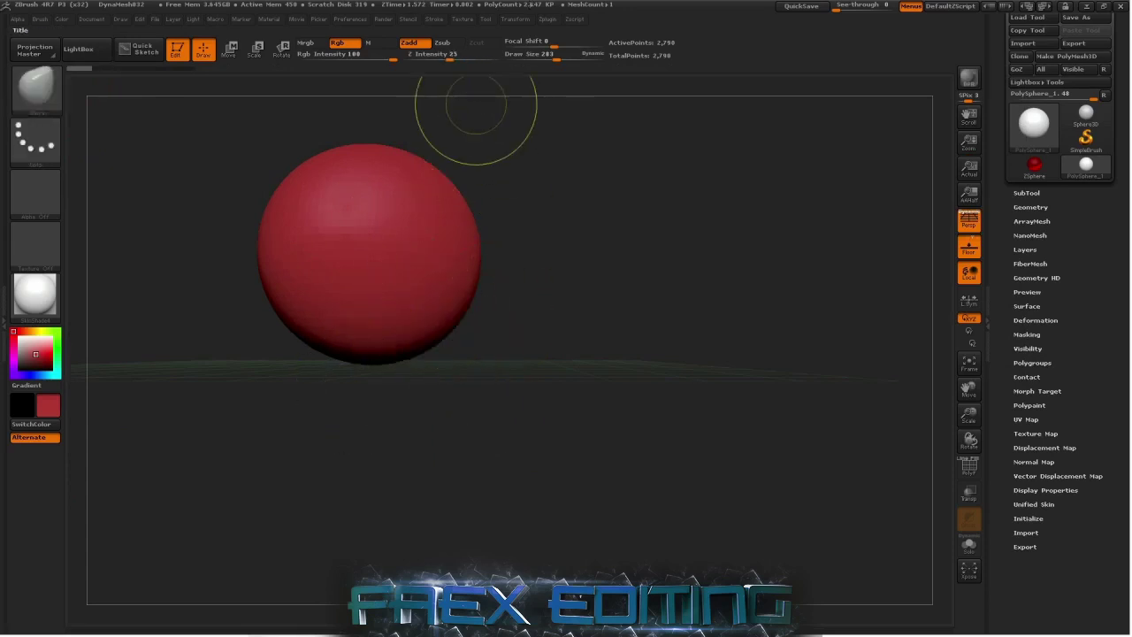
- Set the draw size to 512 and pull the sphere into a rough head profile with a chin and forehead
drag(558, 59, 575, 59)
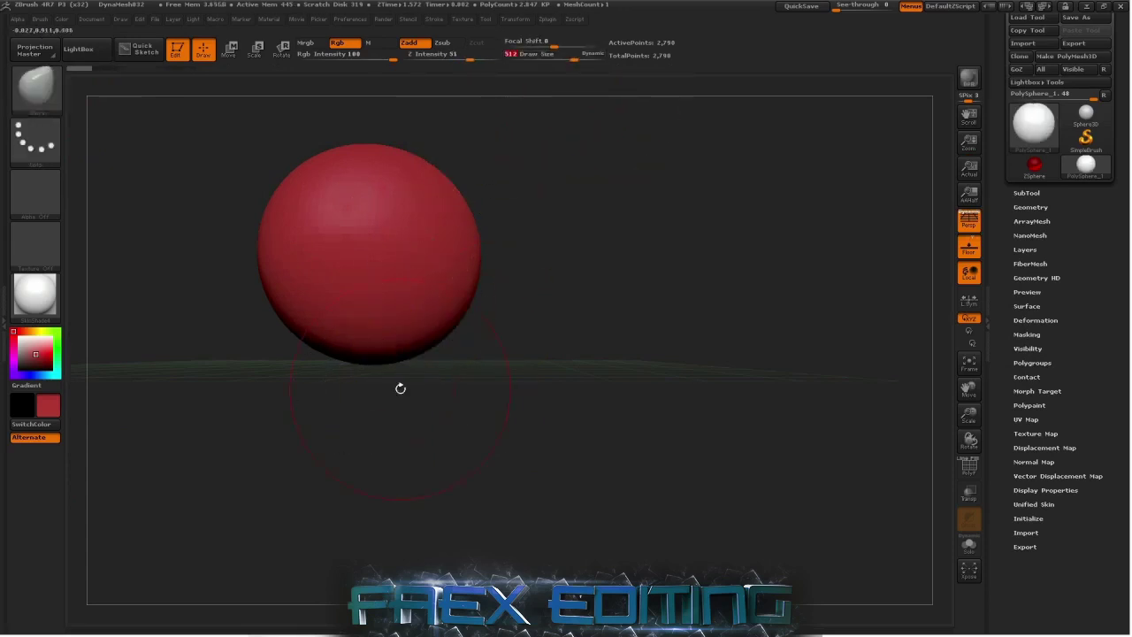
drag(432, 345, 475, 377)
drag(521, 281, 519, 296)
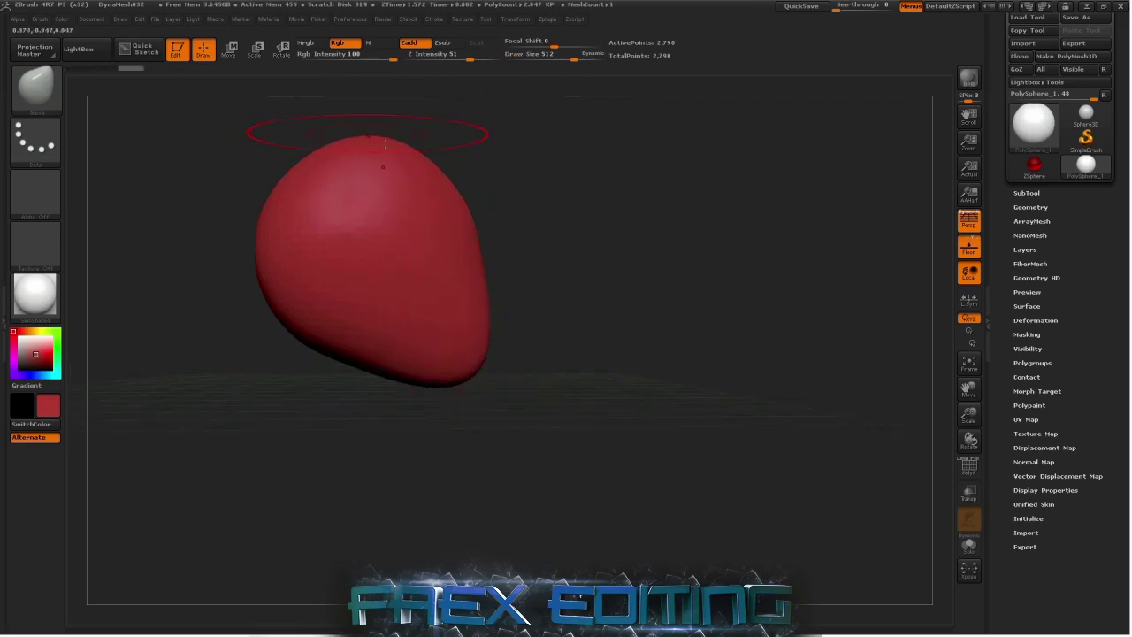
drag(419, 163, 444, 158)
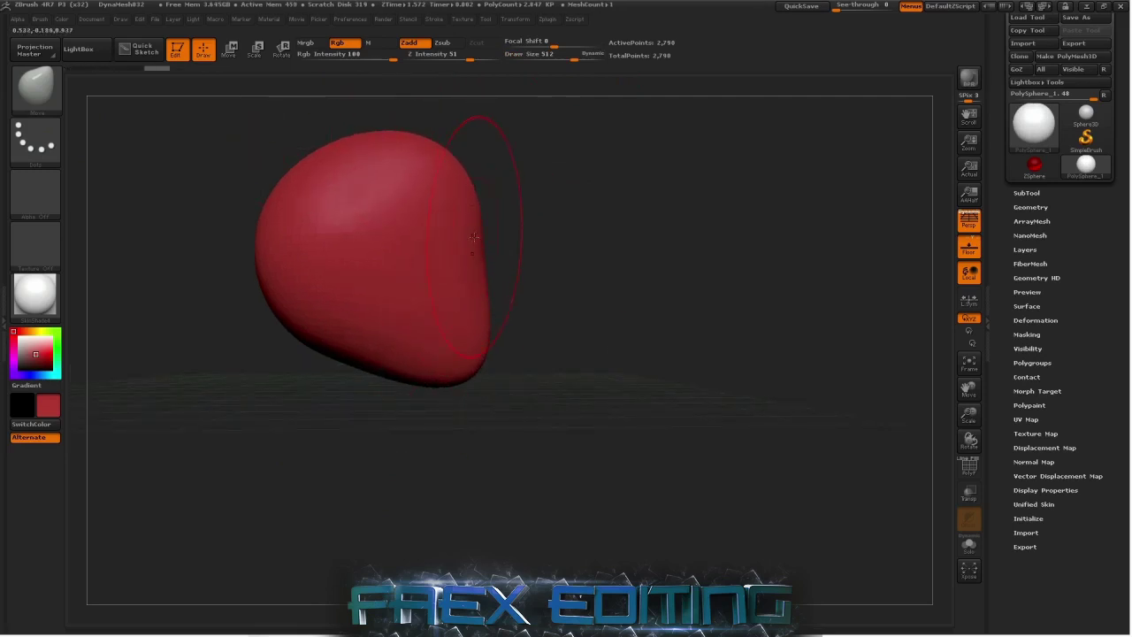
drag(297, 164, 275, 148)
- Refine the head's side profile with the Move brush around the back, chin and forehead
drag(334, 358, 338, 352)
mouse_move(266, 379)
mouse_down()
mouse_move(196, 375)
mouse_move(343, 351)
mouse_up()
mouse_move(304, 393)
mouse_down()
mouse_move(270, 373)
mouse_move(281, 371)
mouse_up()
drag(288, 327, 304, 323)
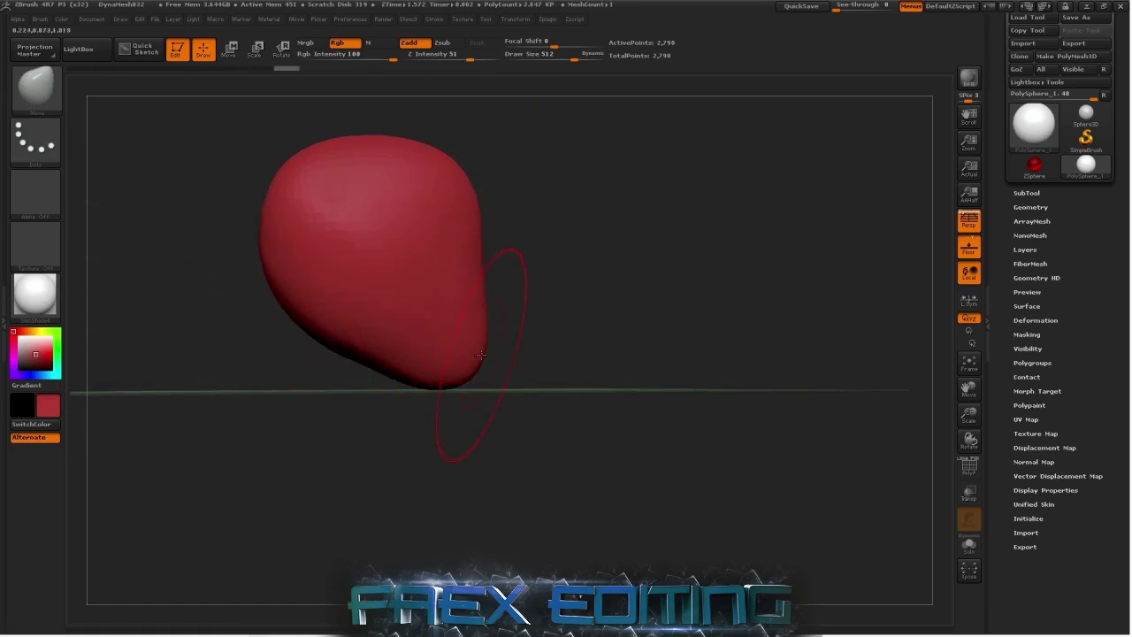
drag(481, 355, 470, 348)
shift+drag(469, 254, 459, 250)
drag(455, 185, 449, 188)
- Shape the head from the front with the Move brush, narrowing the jaw and adjusting the sides and temples
drag(565, 381, 503, 381)
drag(621, 328, 593, 328)
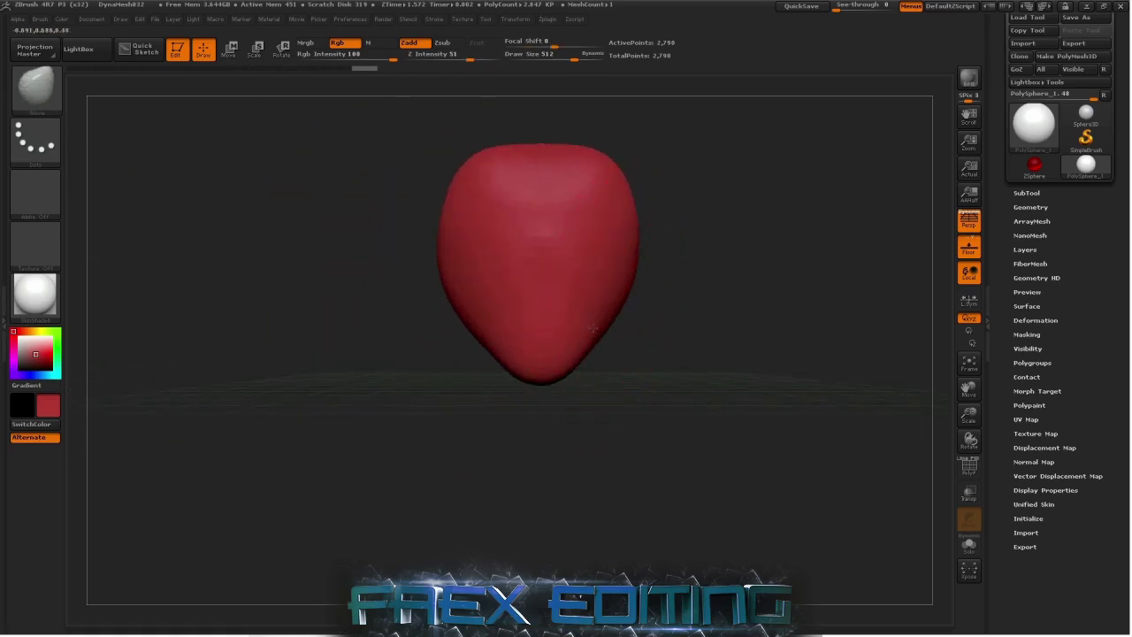
drag(636, 251, 629, 251)
drag(619, 179, 615, 168)
drag(622, 208, 627, 208)
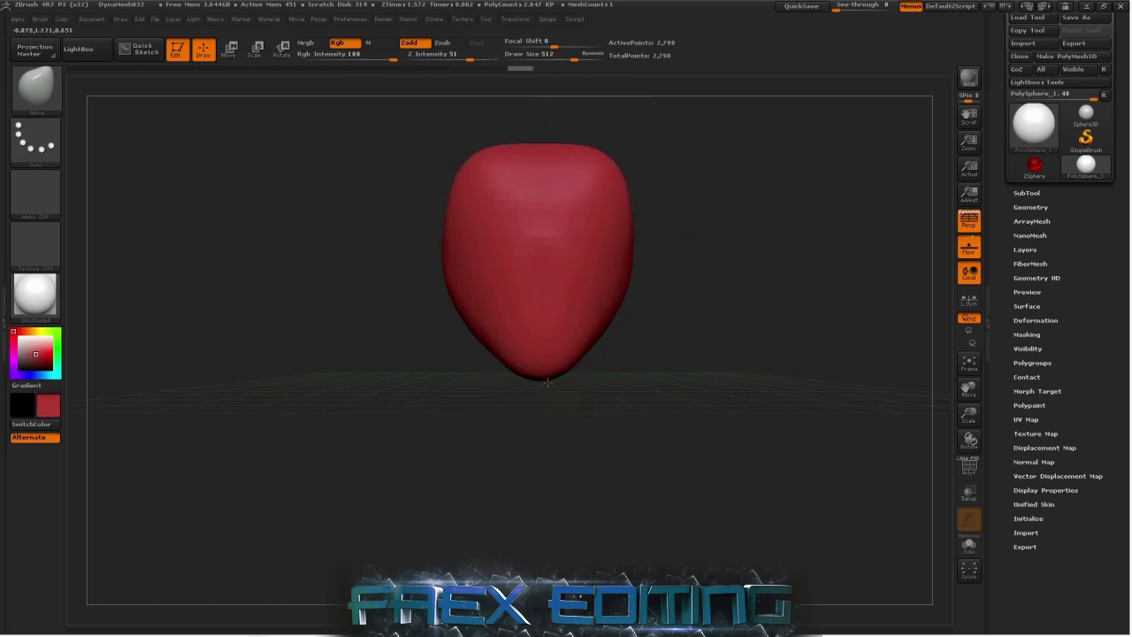
- Inspect the head shape from several angles and browse the available sculpting brushes
mouse_move(544, 387)
mouse_down()
mouse_move(602, 401)
mouse_move(610, 390)
mouse_up()
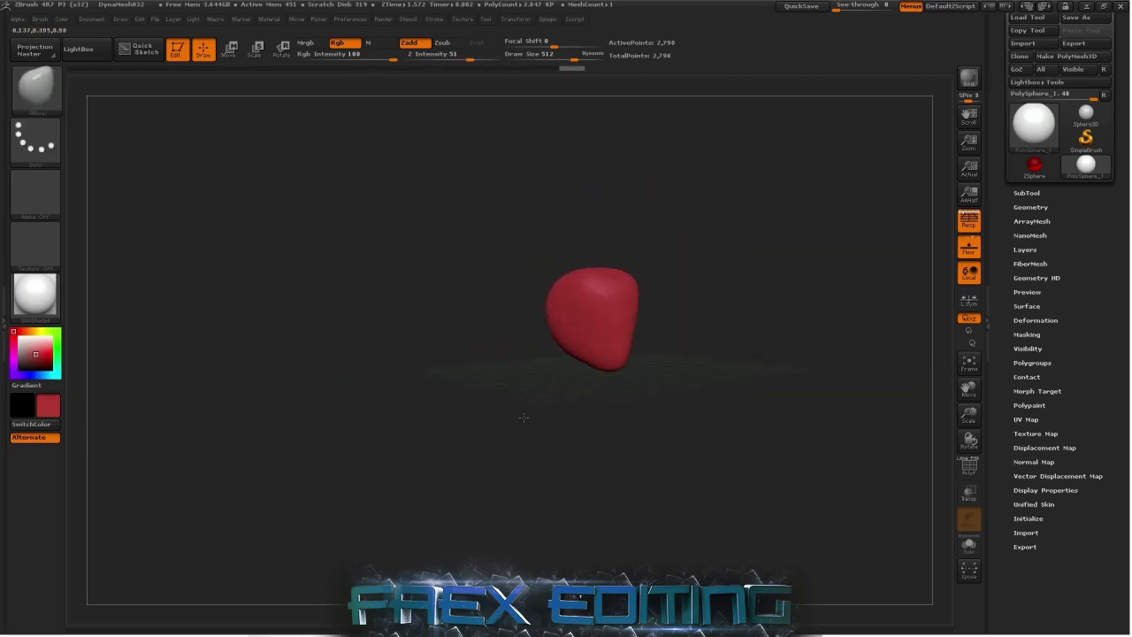
drag(496, 408, 504, 418)
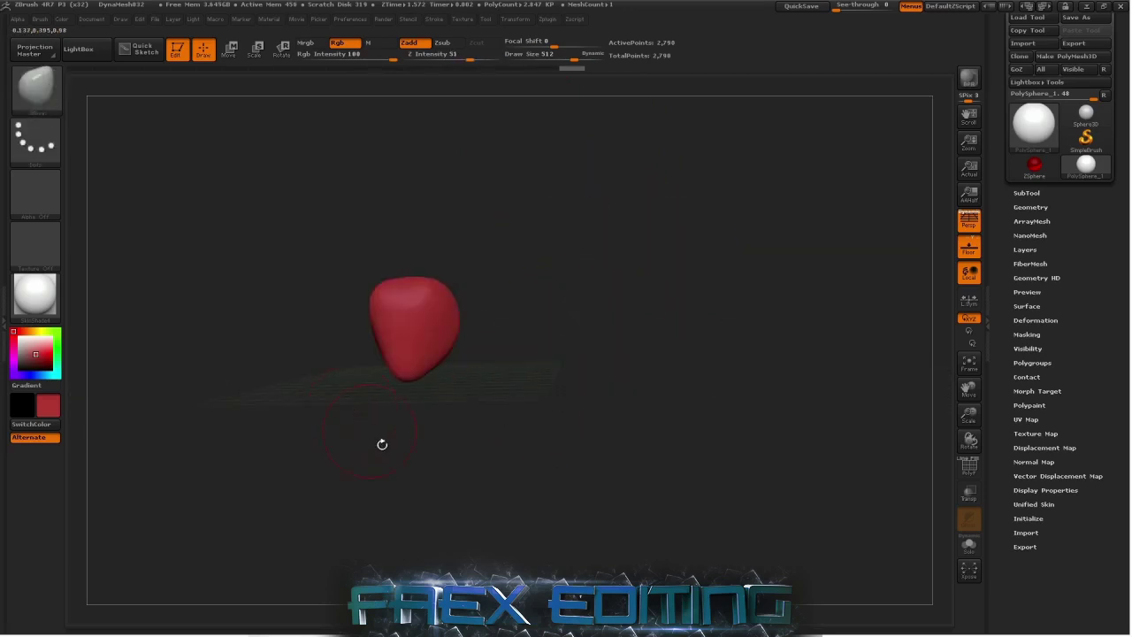
drag(382, 445, 458, 438)
drag(412, 408, 457, 303)
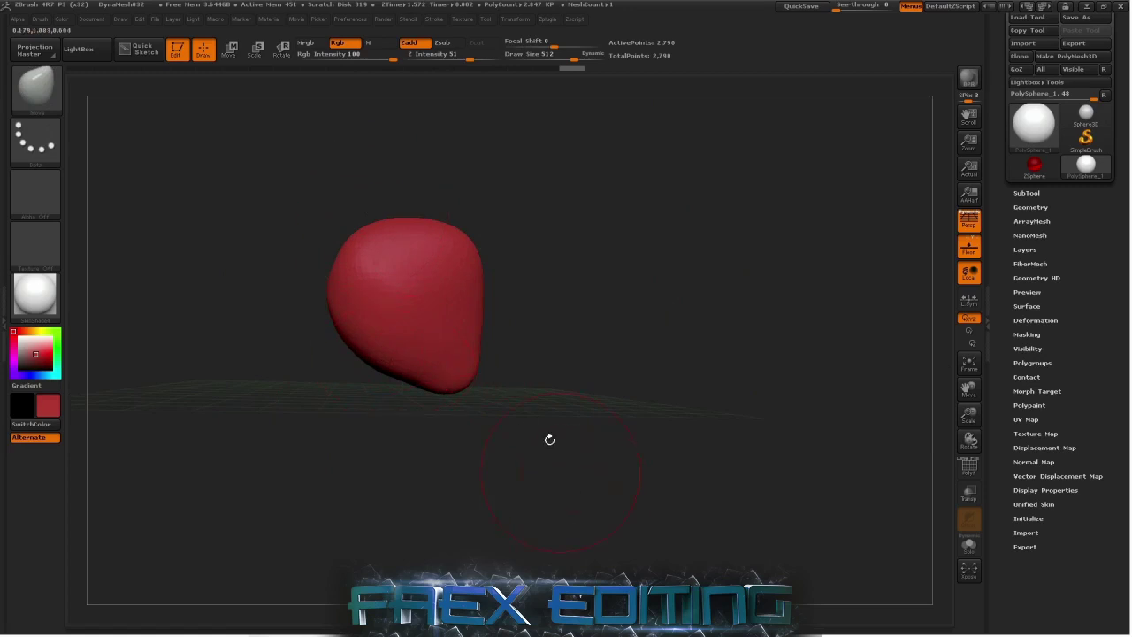
drag(542, 423, 519, 455)
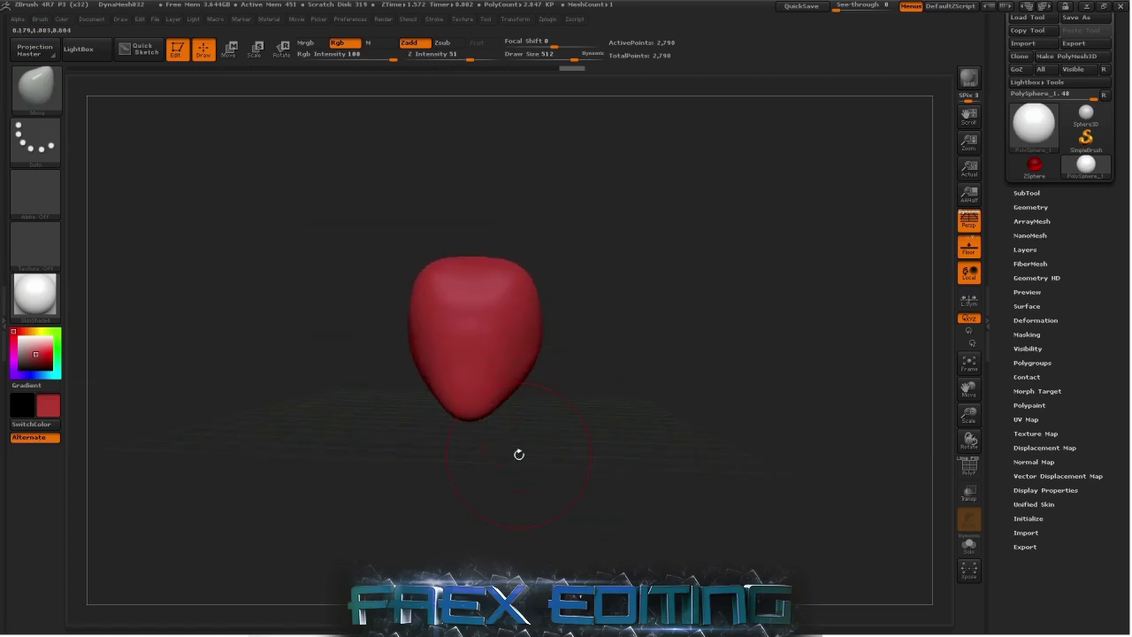
click(32, 89)
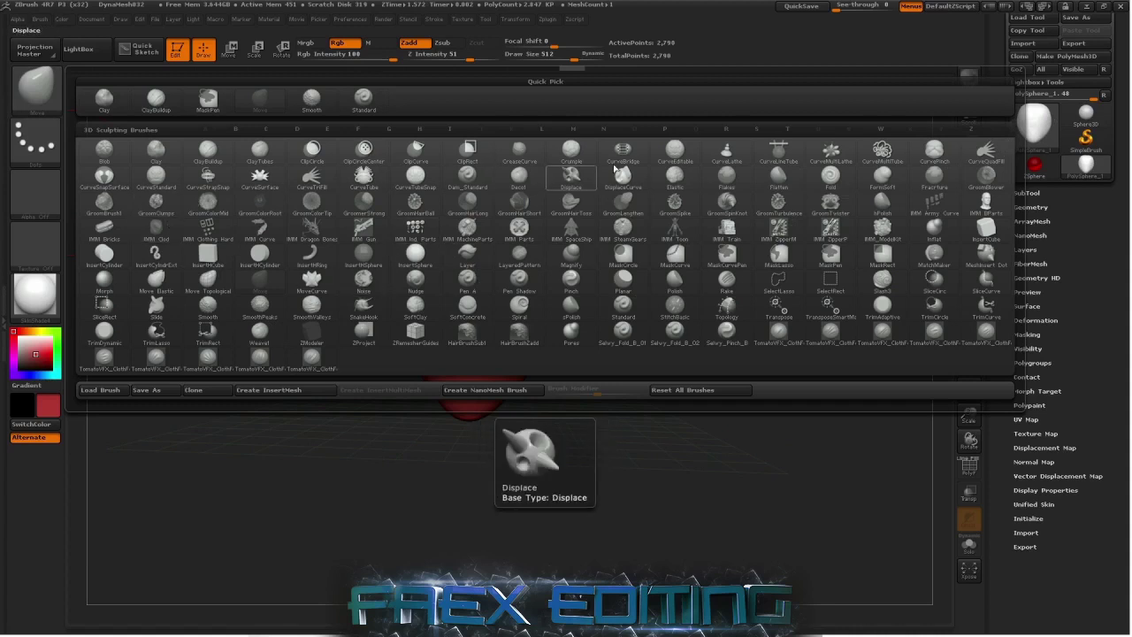
key(Escape)
- Try the Dam_Standard brush on the upper face, undo the stroke, and reduce the draw size to 101
click(36, 86)
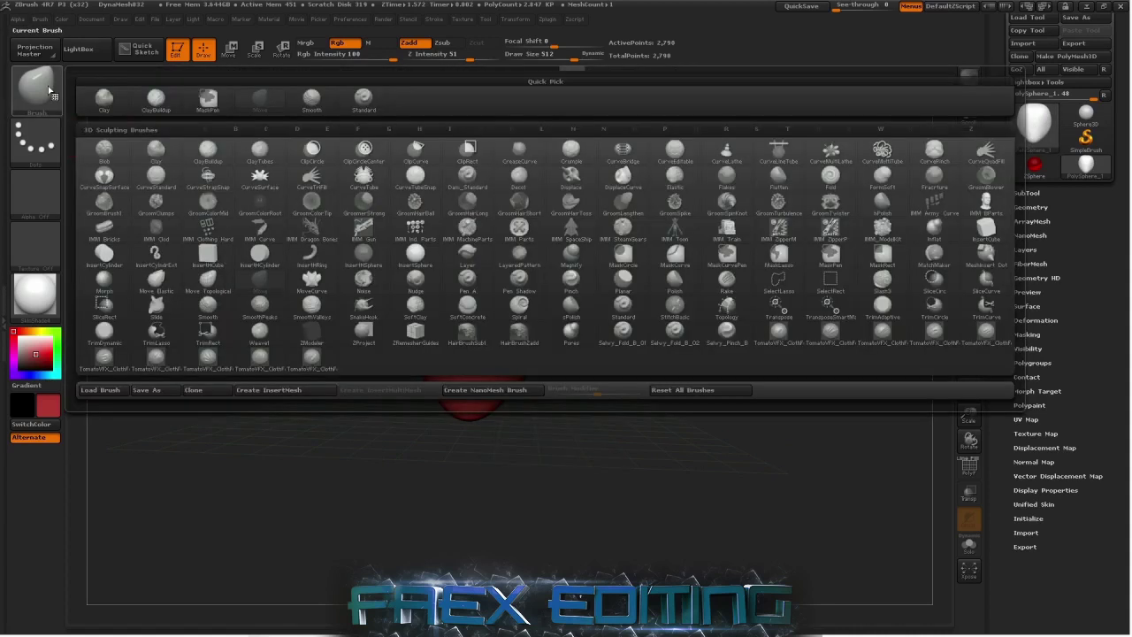
click(468, 177)
drag(482, 294, 499, 339)
key(ctrl+z)
drag(571, 58, 546, 60)
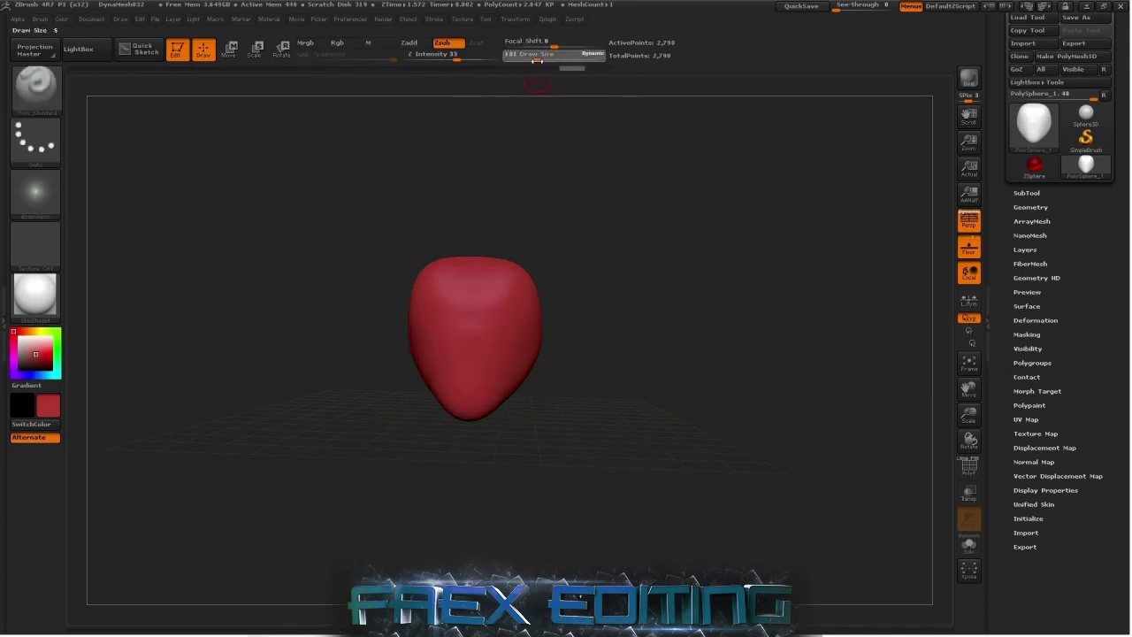
mouse_move(489, 288)
mouse_down()
mouse_move(510, 352)
mouse_move(533, 339)
mouse_move(484, 394)
mouse_move(476, 276)
mouse_move(530, 286)
mouse_up()
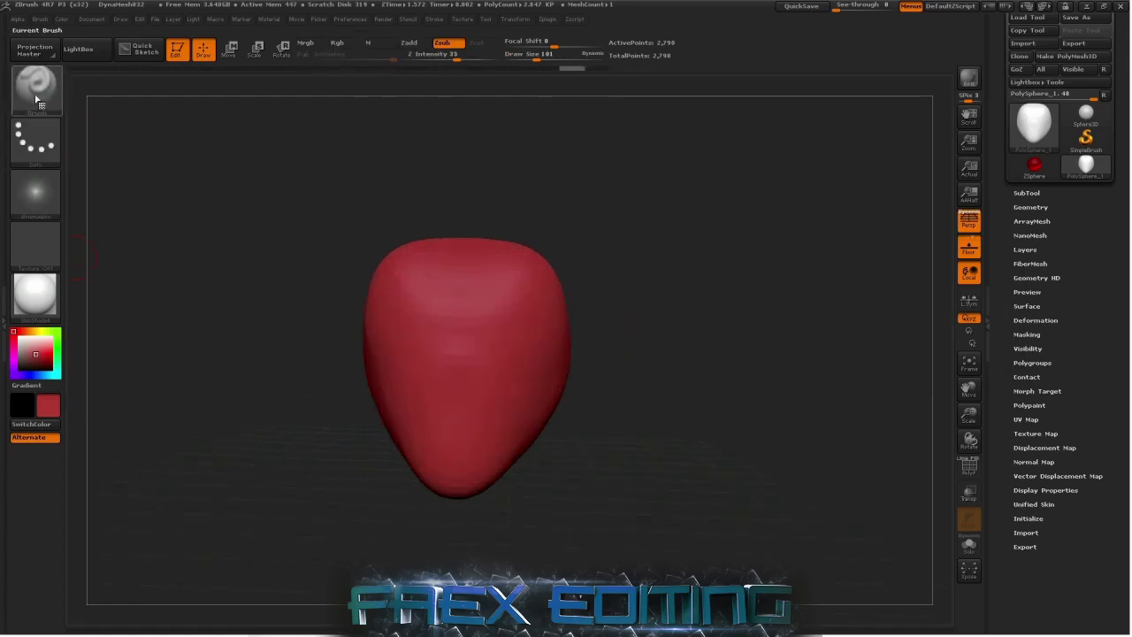
- Try Standard brush strokes down both sides of the face and undo them
click(38, 100)
click(480, 197)
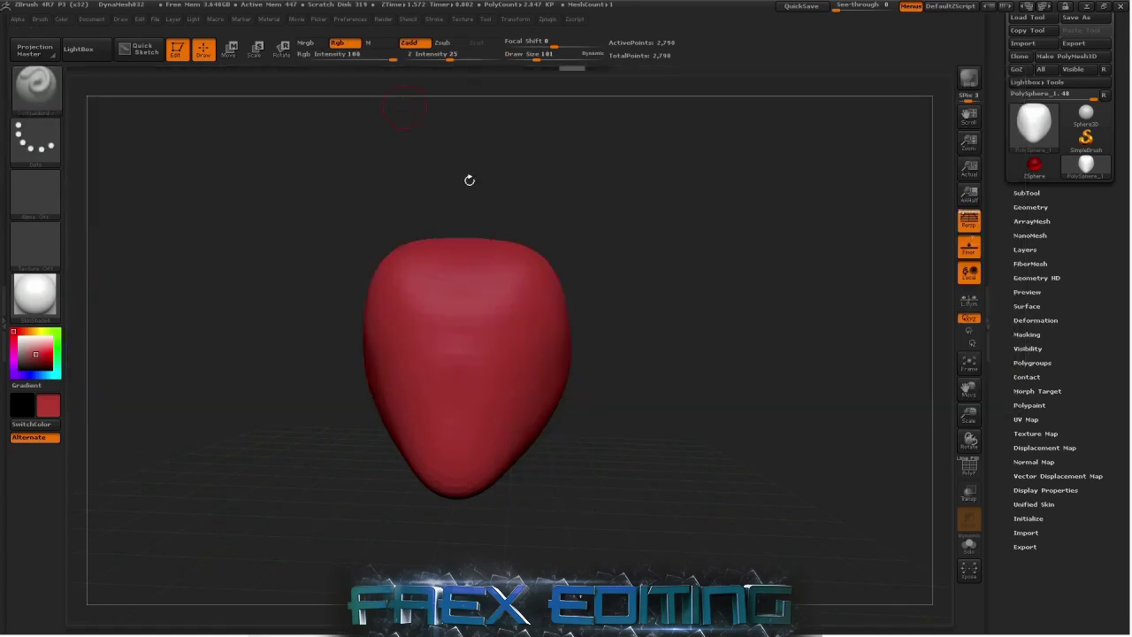
mouse_move(482, 287)
mouse_down()
mouse_move(506, 410)
mouse_move(594, 437)
mouse_move(612, 470)
mouse_move(595, 464)
mouse_up()
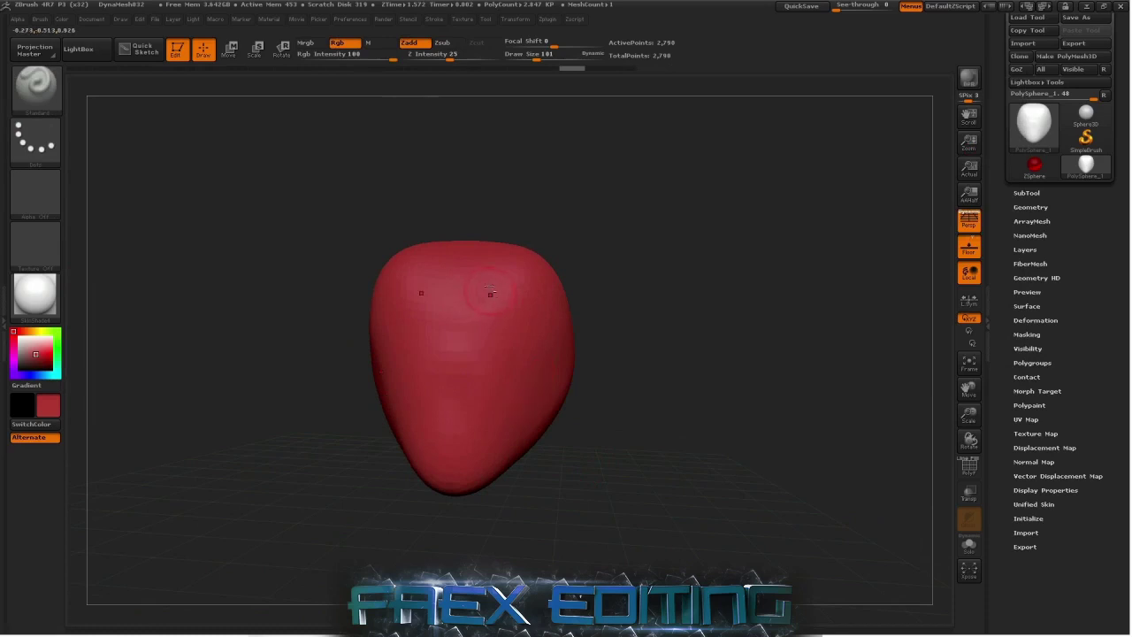
drag(492, 284, 488, 421)
mouse_move(564, 430)
mouse_down()
mouse_move(606, 429)
mouse_move(599, 460)
mouse_move(576, 461)
mouse_move(588, 457)
mouse_up()
key(ctrl+z)
drag(478, 301, 495, 431)
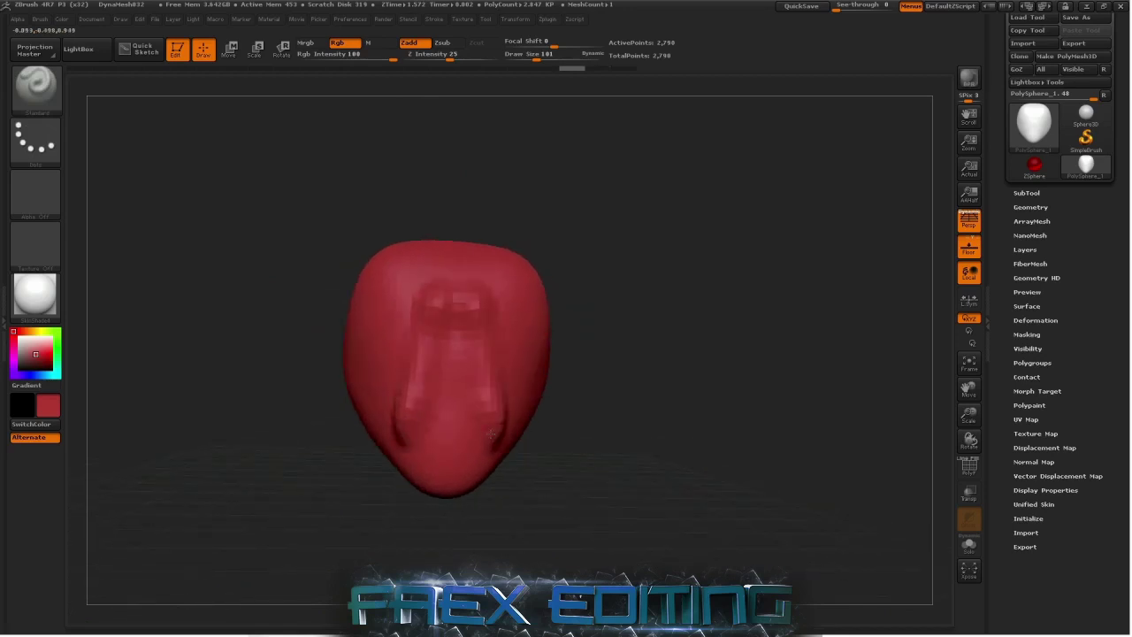
key(ctrl+z)
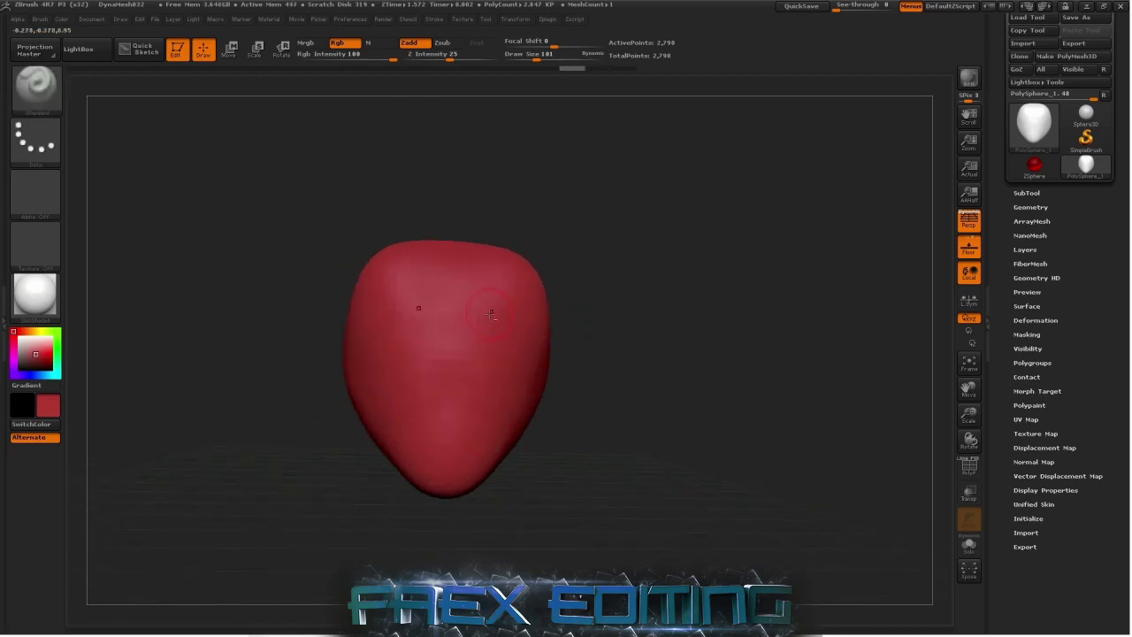
drag(488, 297, 497, 428)
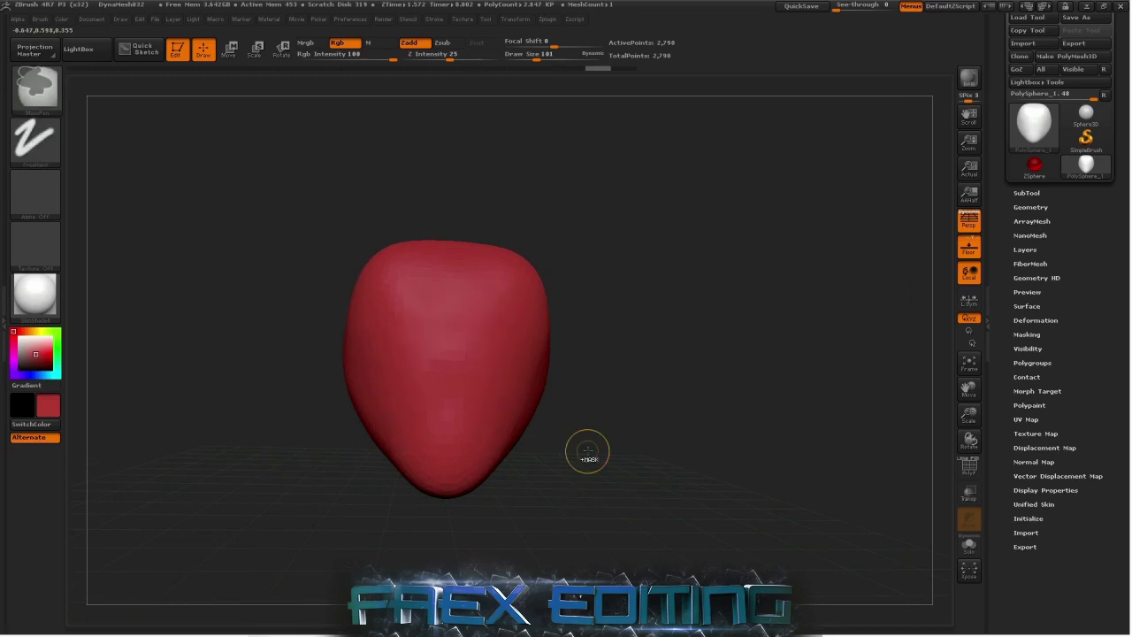
- Select the Standard brush and build up rough symmetrical forms on the forehead, cheeks and lower face
key(b)
key(s)
key(t)
drag(483, 294, 495, 468)
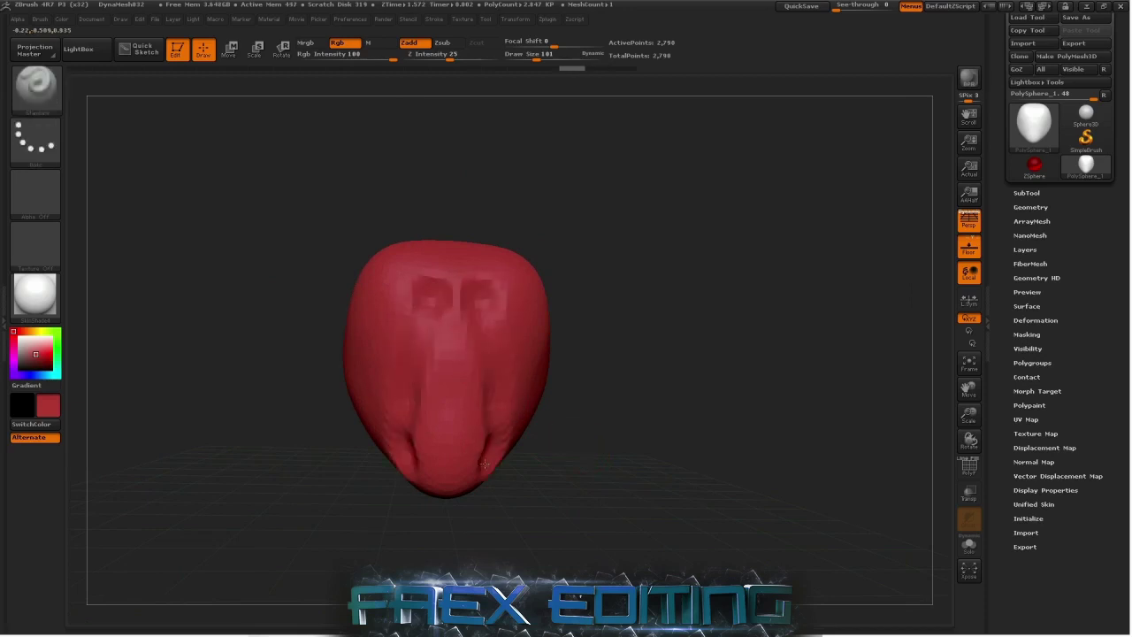
drag(499, 320, 450, 320)
mouse_move(482, 398)
mouse_down()
mouse_move(450, 429)
mouse_move(449, 402)
mouse_up()
mouse_move(526, 428)
mouse_down()
mouse_move(548, 424)
mouse_move(603, 464)
mouse_move(580, 454)
mouse_up()
- Smooth the rough strokes across the forehead, cheeks and chin
key(shift)
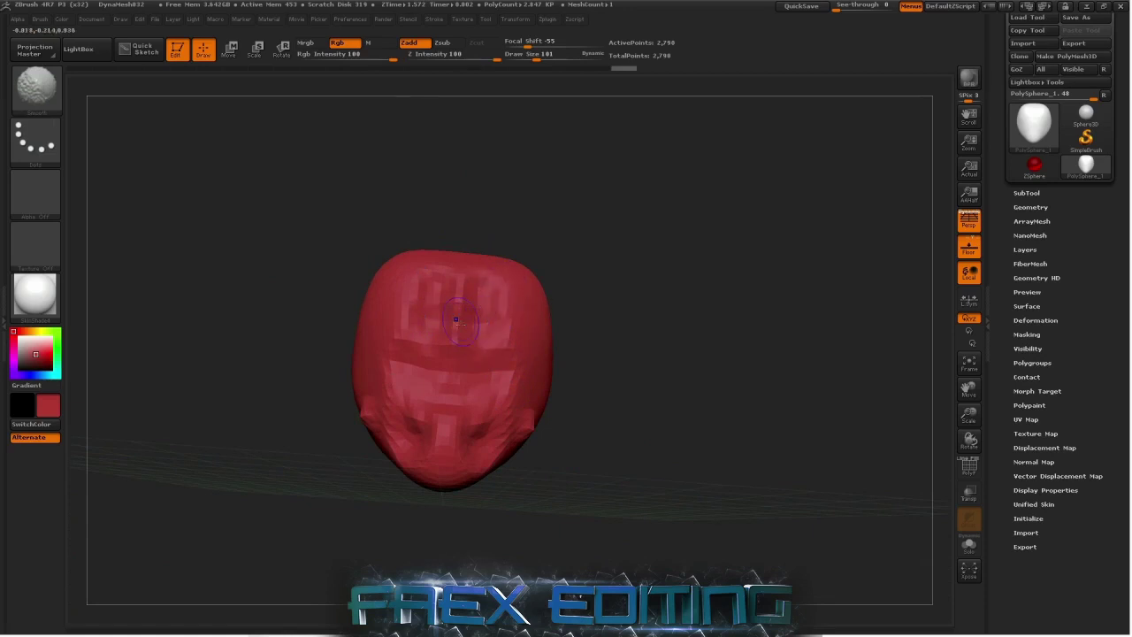
mouse_move(476, 286)
mouse_down()
mouse_move(457, 313)
mouse_move(444, 482)
mouse_up()
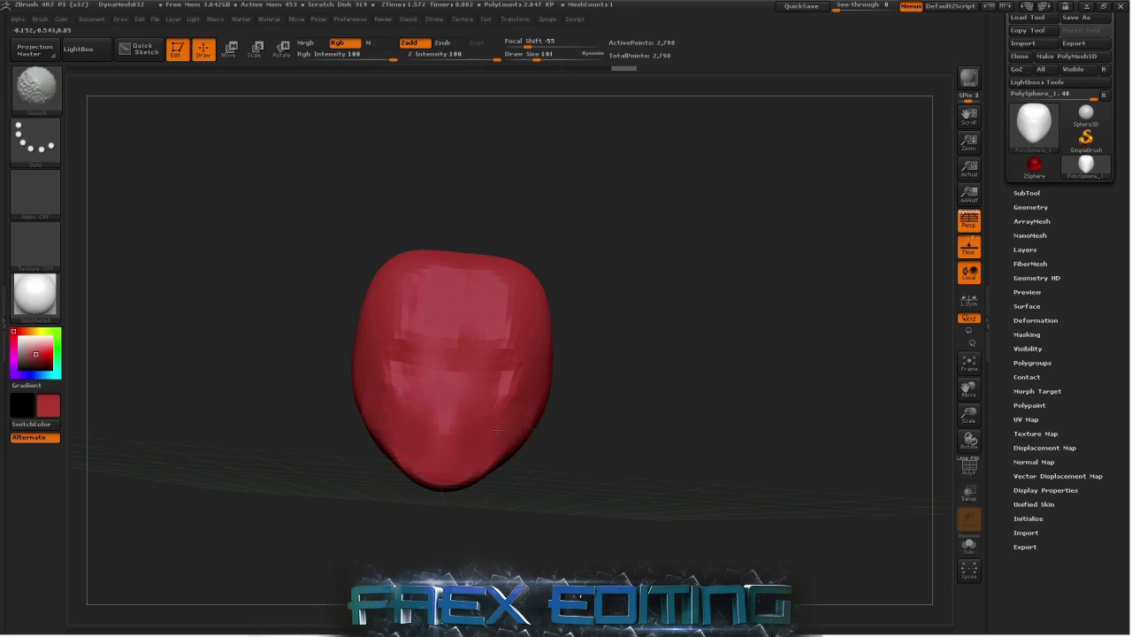
shift+drag(497, 431, 511, 304)
mouse_move(575, 372)
mouse_down()
mouse_move(647, 429)
mouse_move(612, 363)
mouse_up()
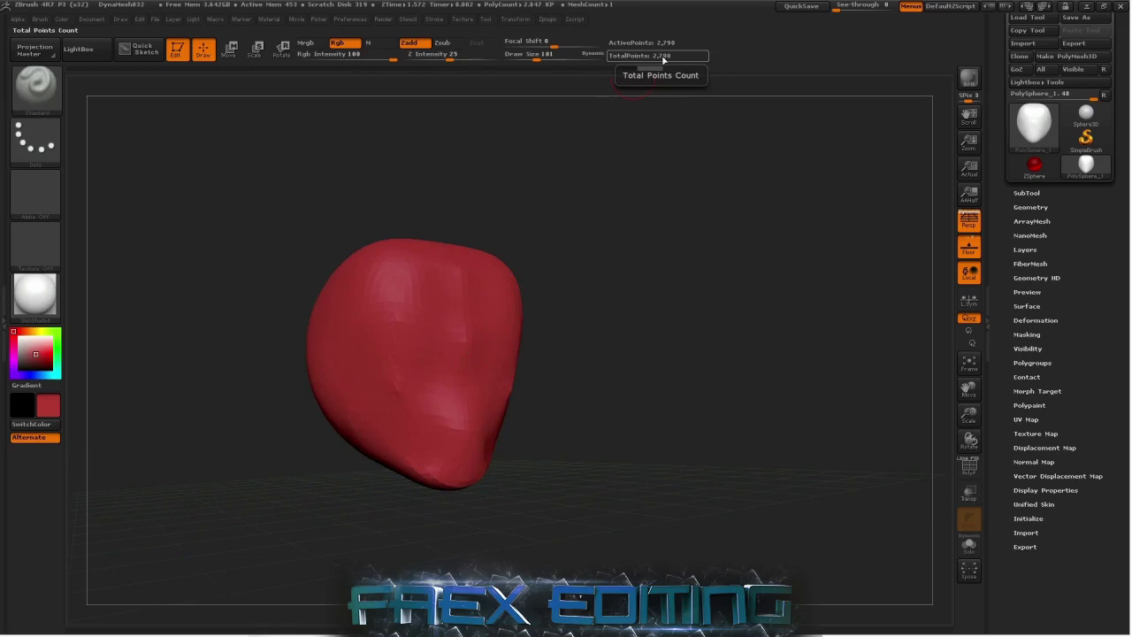
drag(576, 425, 391, 277)
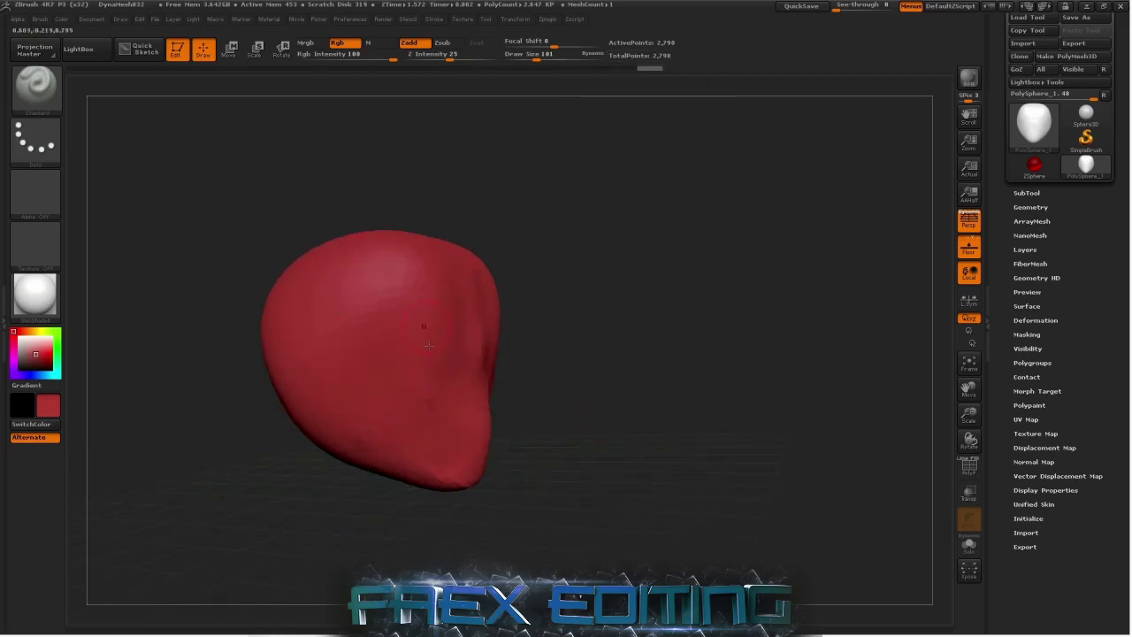
- Subdivide the head mesh once in the Geometry settings to reach subdivision level 2
drag(516, 471, 594, 468)
key(space)
shift+drag(632, 411, 609, 413)
key(space)
alt+drag(610, 370, 641, 366)
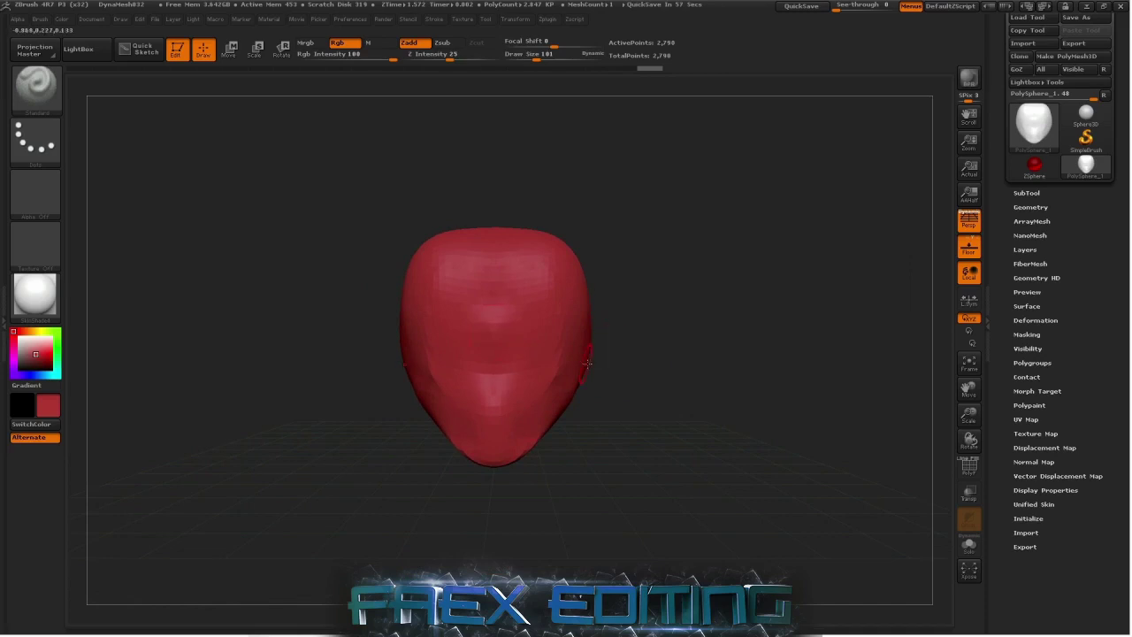
alt+drag(587, 362, 608, 355)
click(1031, 207)
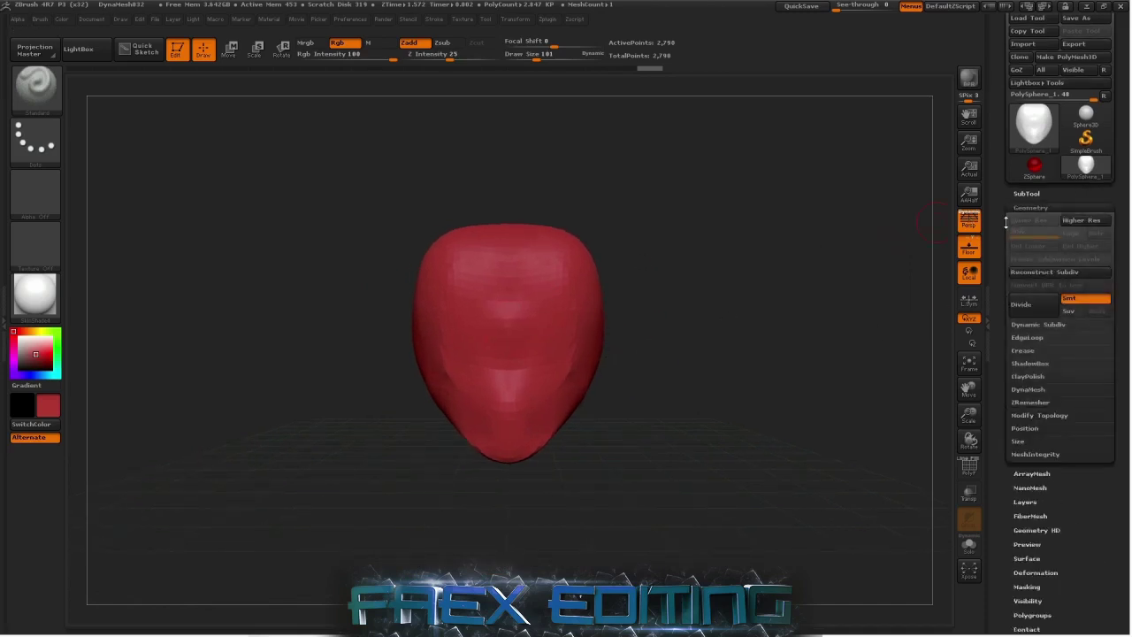
click(1022, 304)
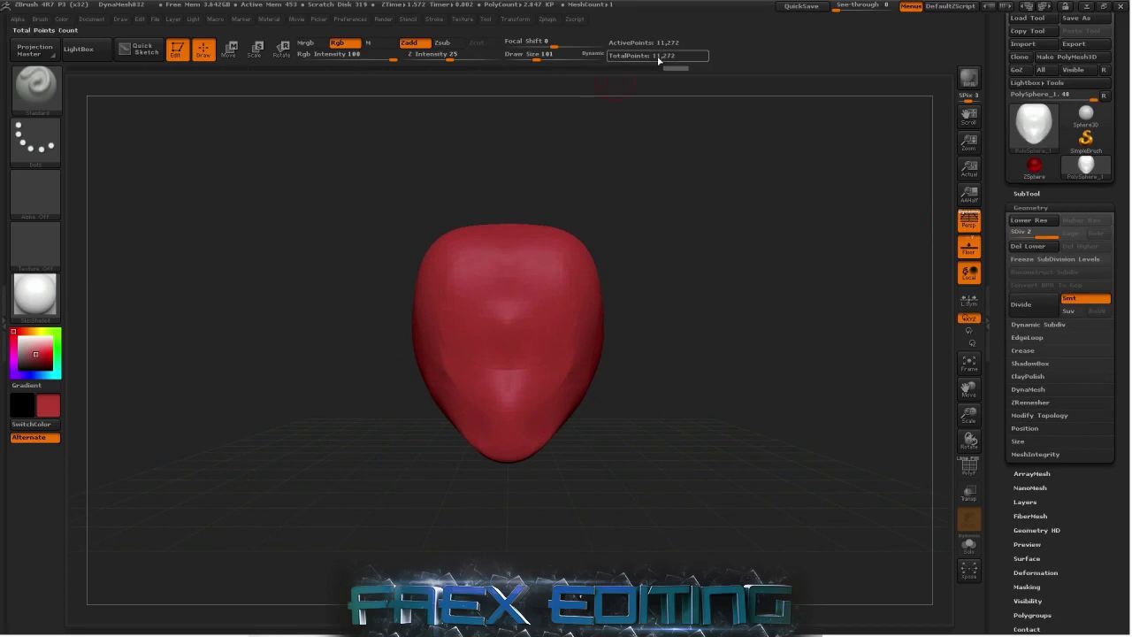
- Sculpt symmetrical ridges down the face and cheeks and a central ridge up the forehead with the Standard brush
drag(468, 284, 484, 383)
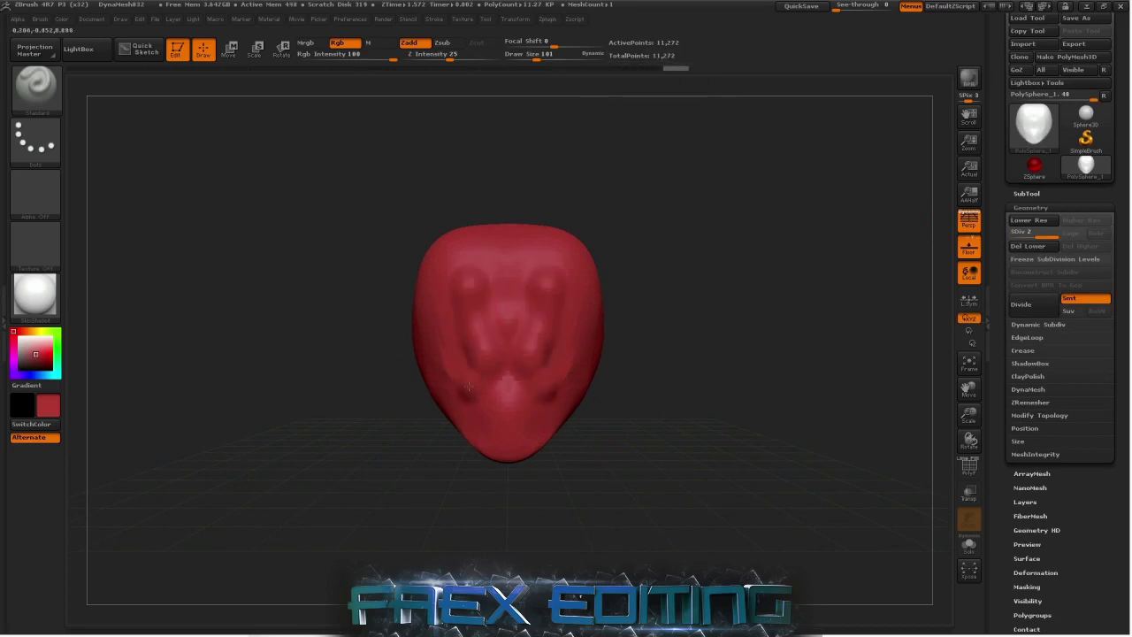
drag(435, 311, 459, 387)
drag(507, 308, 508, 247)
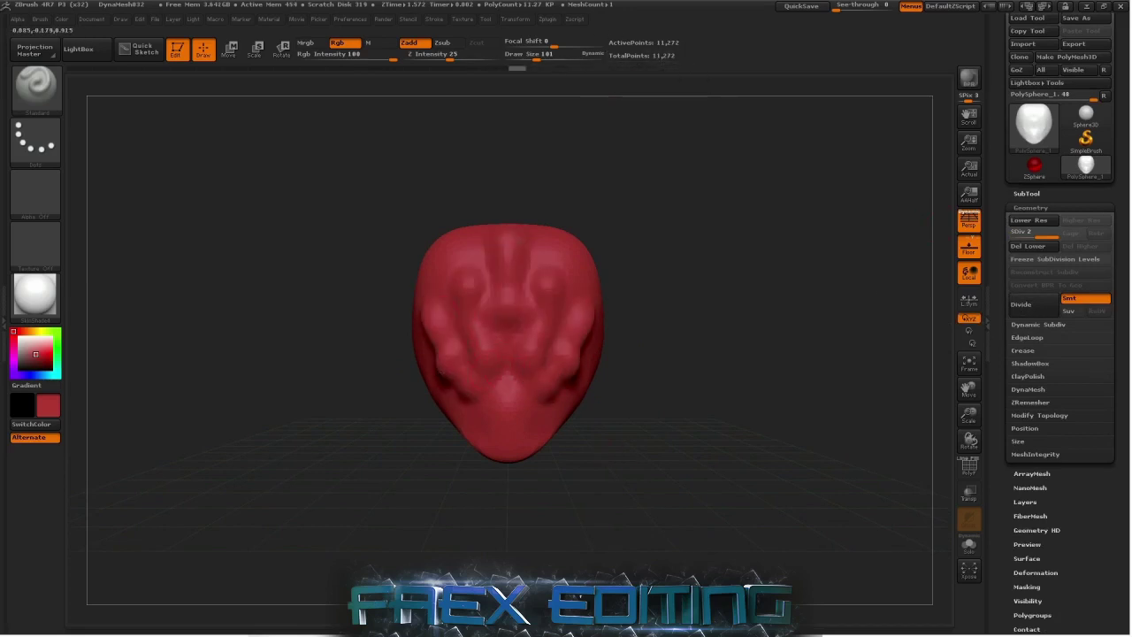
- Subdivide the head to level 3 and reduce the draw size to 37
click(1044, 303)
ctrl+right_drag(685, 302, 682, 322)
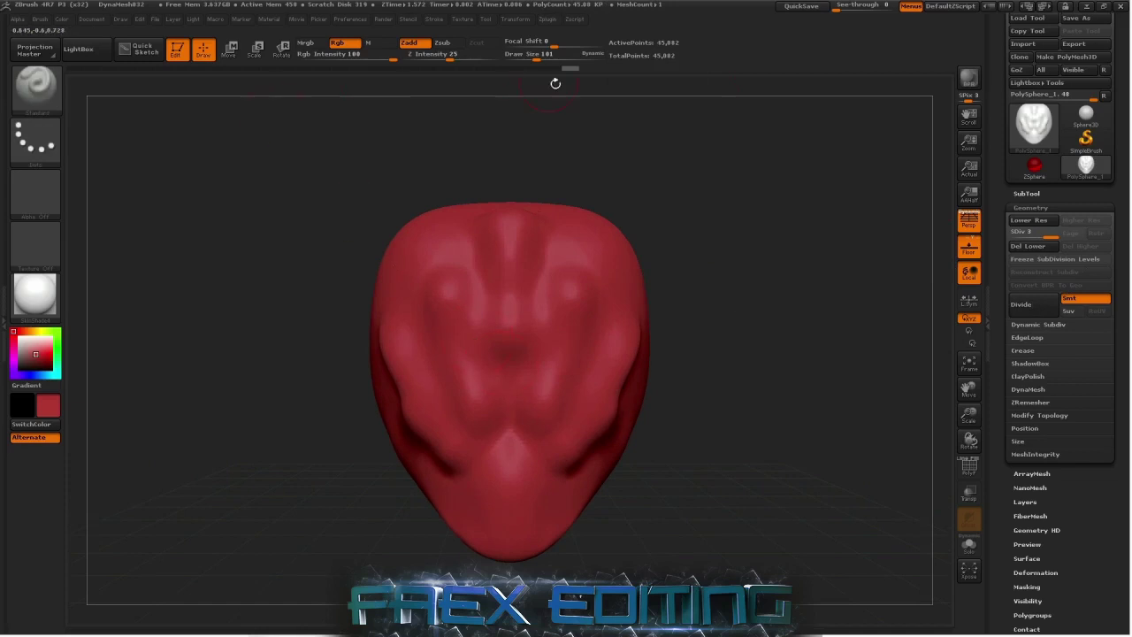
drag(539, 56, 534, 58)
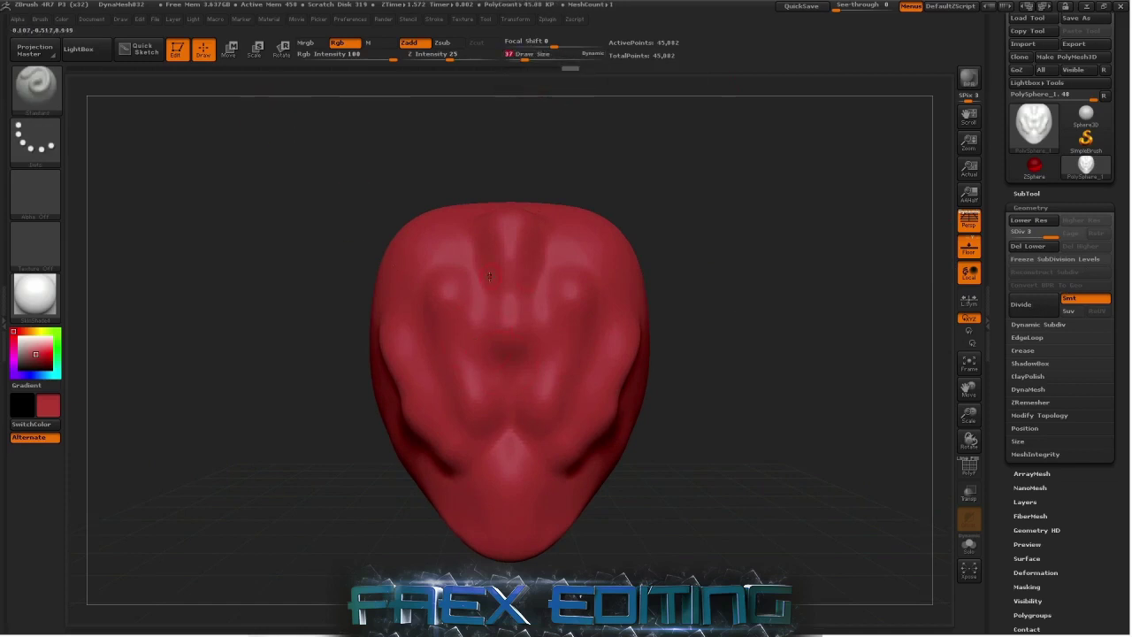
- Sculpt finer symmetrical strokes on the forehead, brow, cheeks, nose, mouth and chin
drag(482, 272, 492, 361)
mouse_move(510, 415)
mouse_down()
mouse_move(510, 486)
mouse_move(459, 513)
mouse_move(495, 530)
mouse_up()
drag(476, 546, 470, 551)
drag(488, 456, 458, 450)
drag(493, 389, 396, 336)
mouse_move(466, 346)
mouse_down()
mouse_move(439, 332)
mouse_move(420, 275)
mouse_up()
mouse_move(471, 224)
mouse_down()
mouse_move(493, 283)
mouse_move(473, 281)
mouse_up()
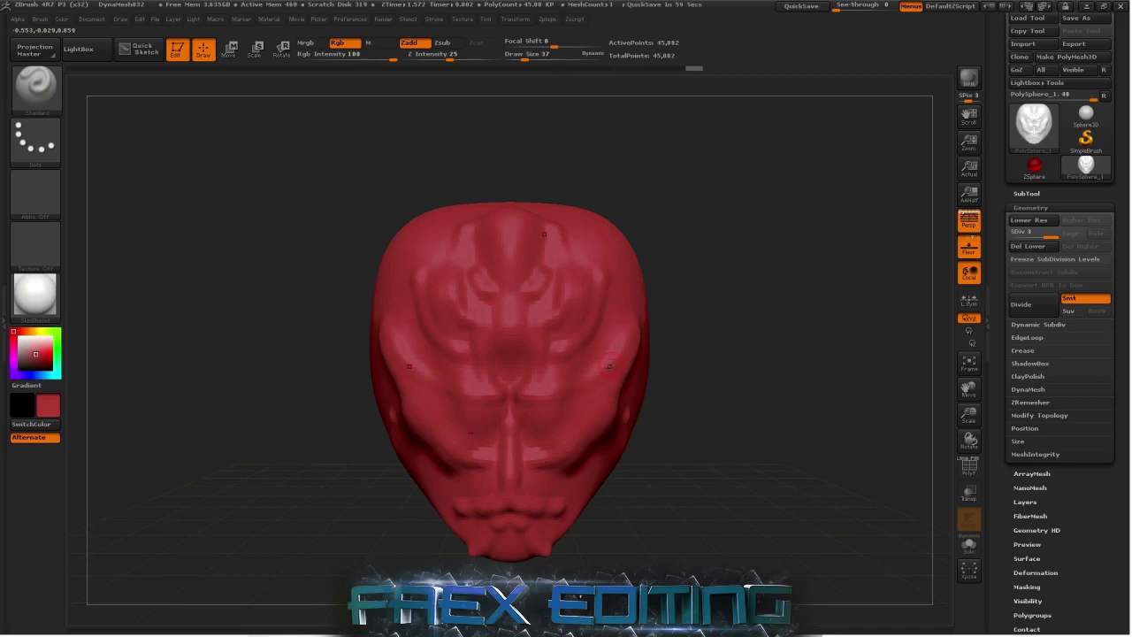
- Subdivide the head twice more to subdivision level 5 and inspect it from the side and front
drag(716, 410, 718, 414)
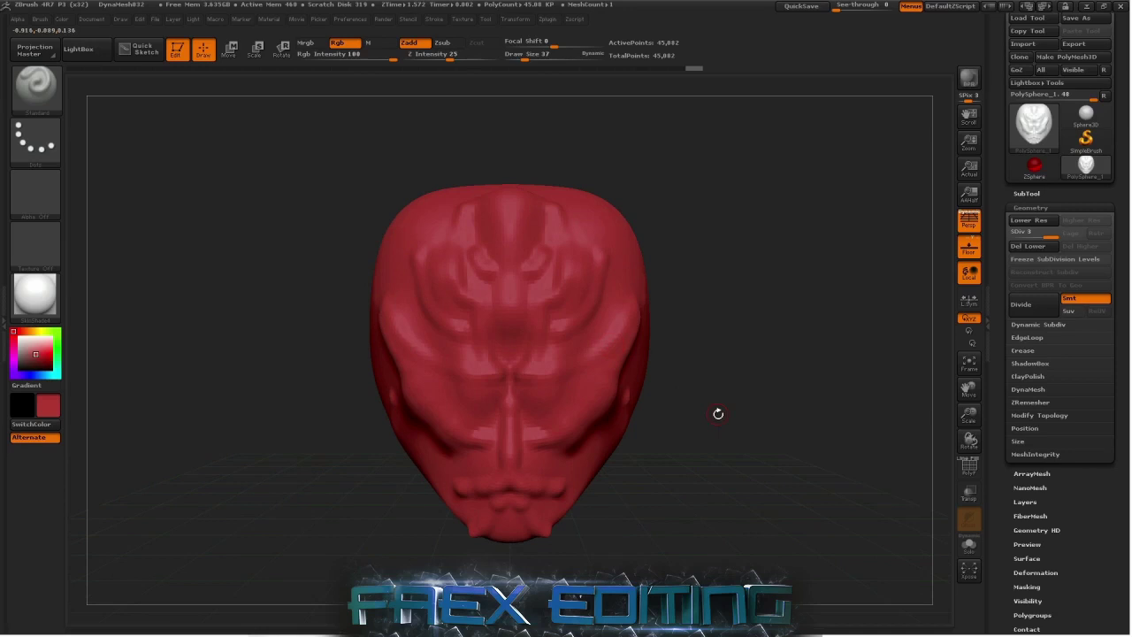
click(1023, 305)
click(1023, 305)
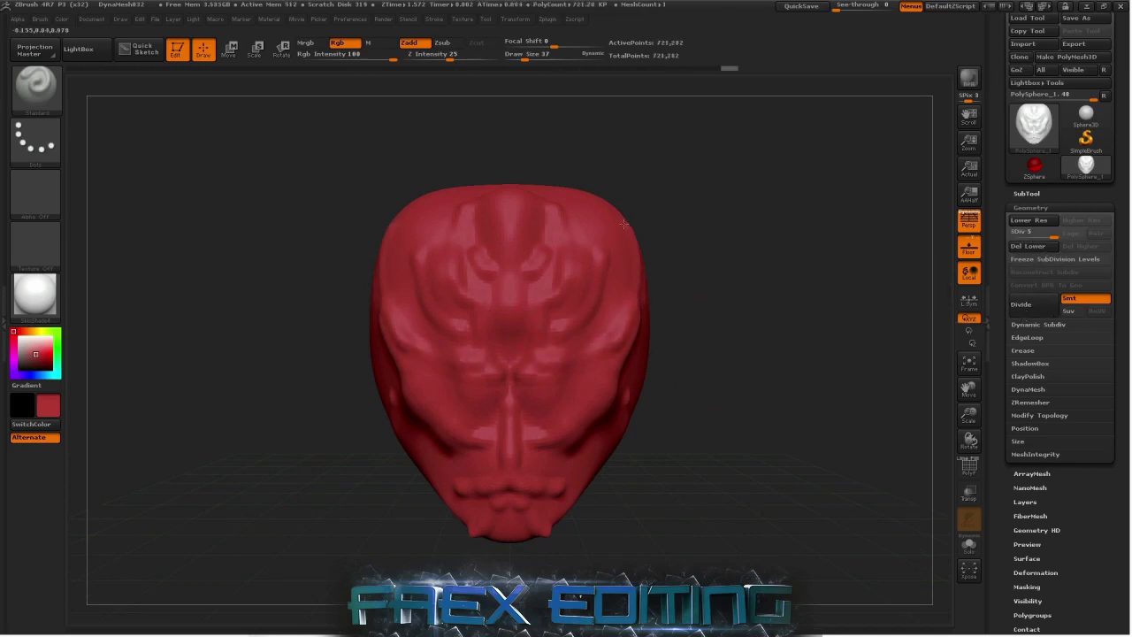
drag(778, 463, 642, 449)
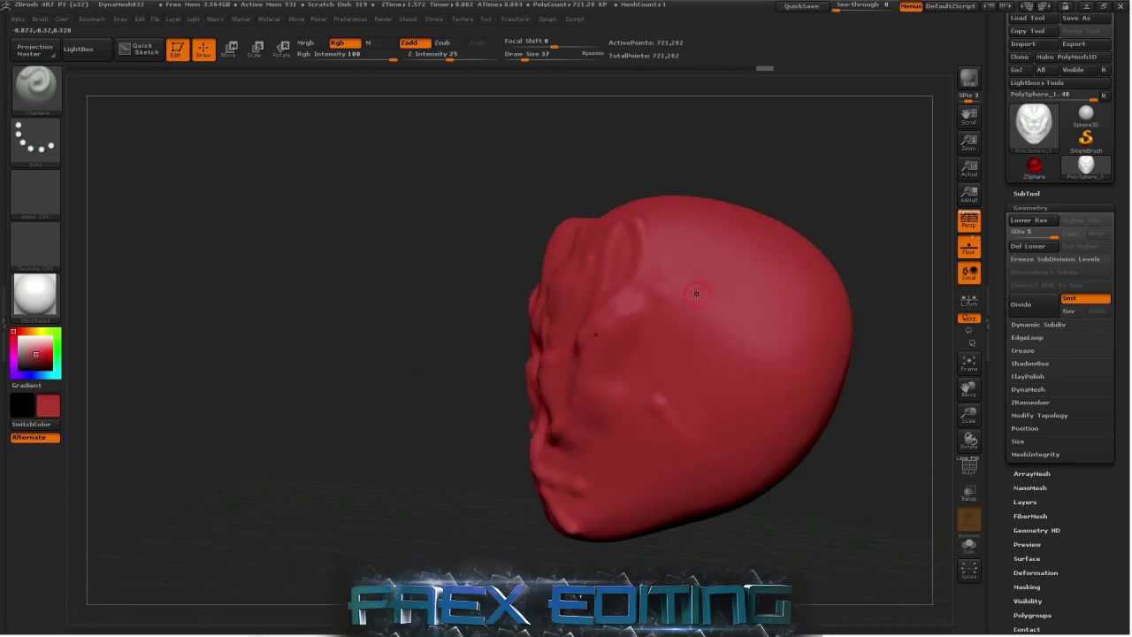
drag(689, 536, 771, 571)
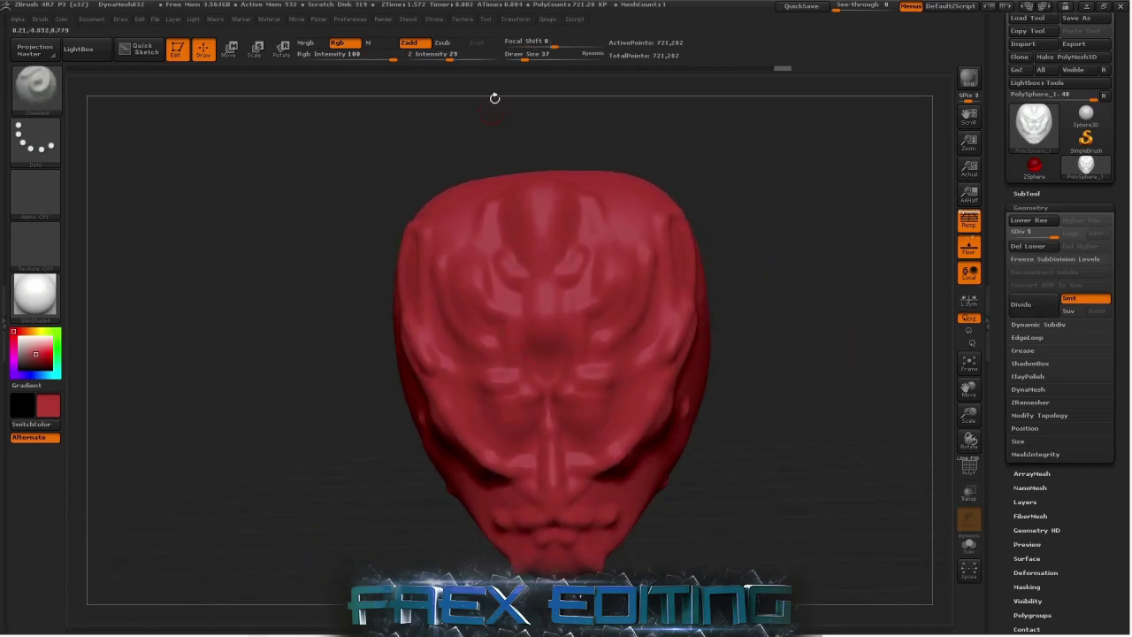
- Increase the draw size to 122 and smooth the cheeks at the current subdivision level
drag(527, 60, 539, 59)
key(shift)
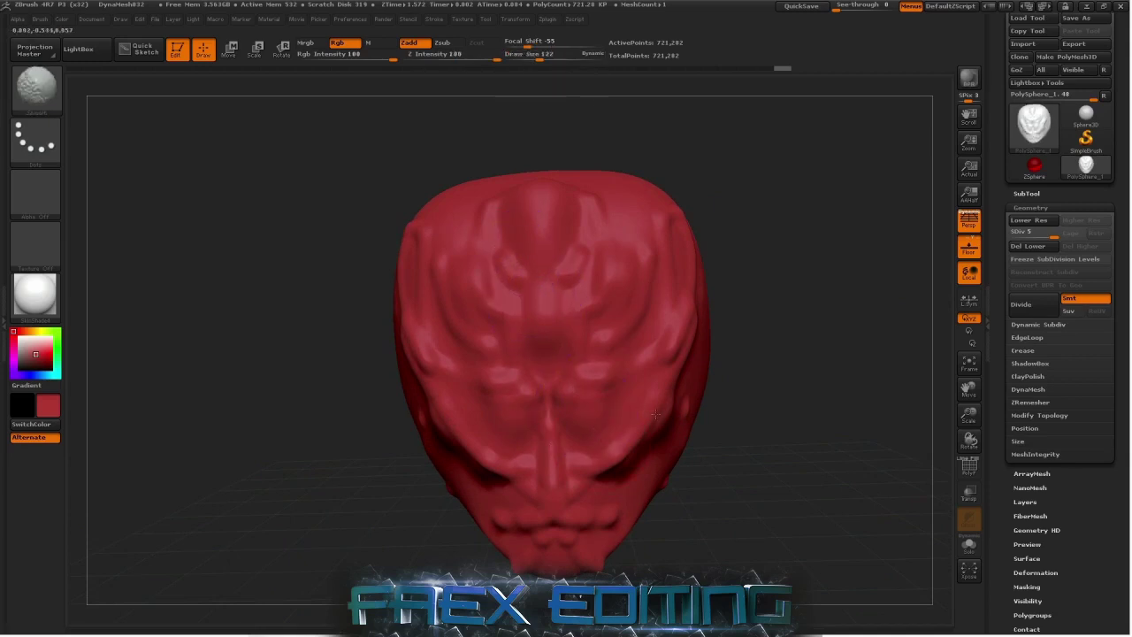
shift+drag(451, 400, 474, 423)
- Lower the head to subdivision level 2 and smooth the centre of the forehead and upper face
click(1031, 207)
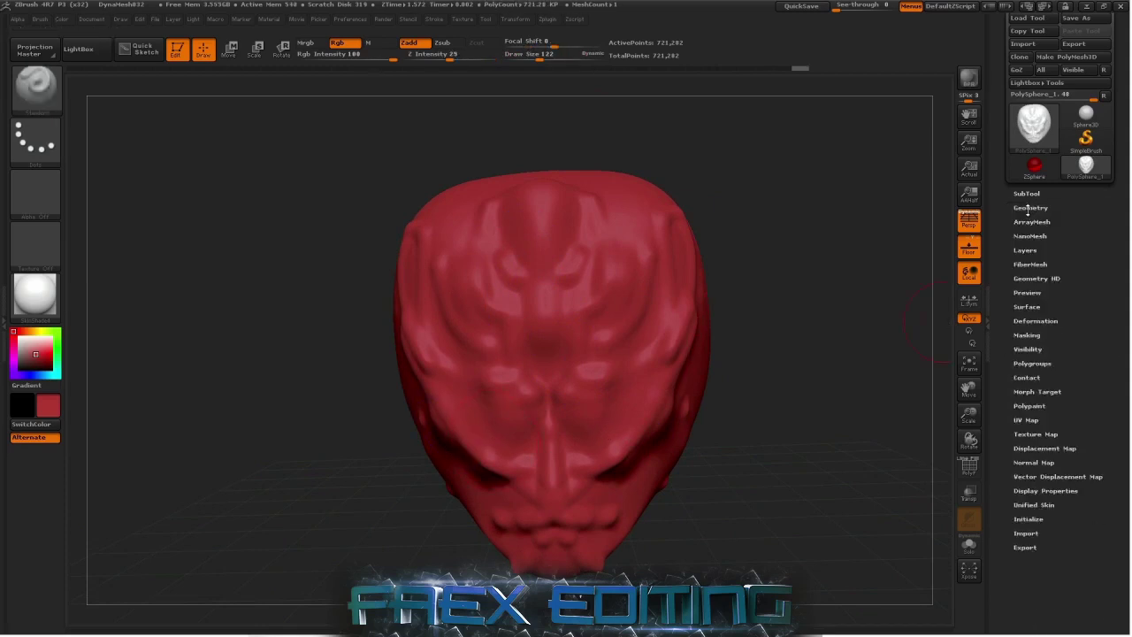
click(1018, 209)
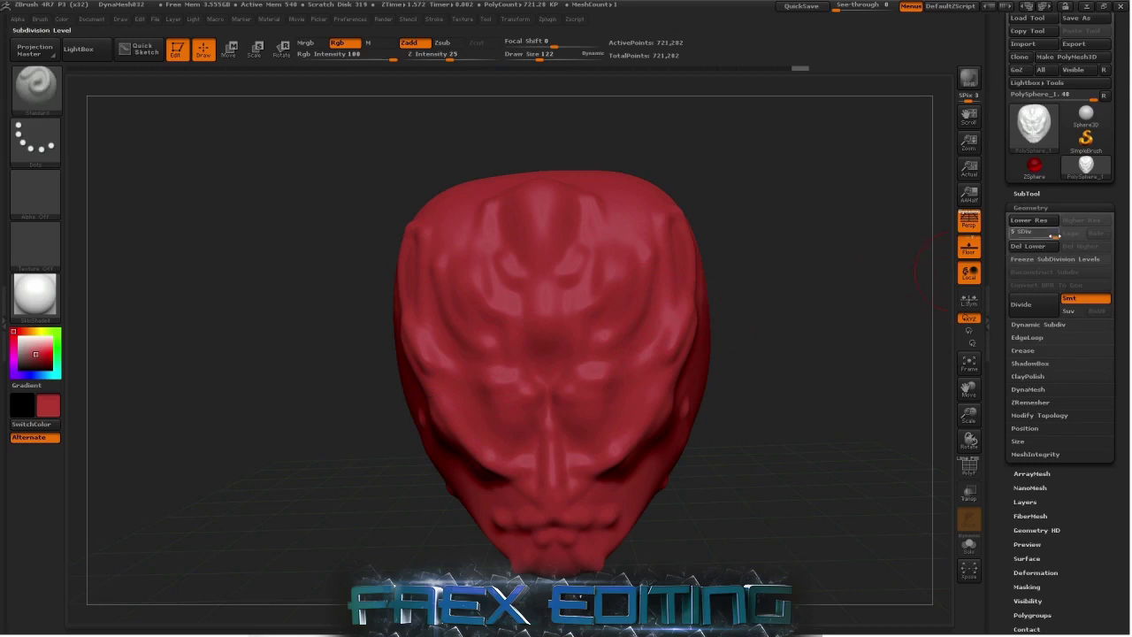
drag(1027, 239, 1026, 239)
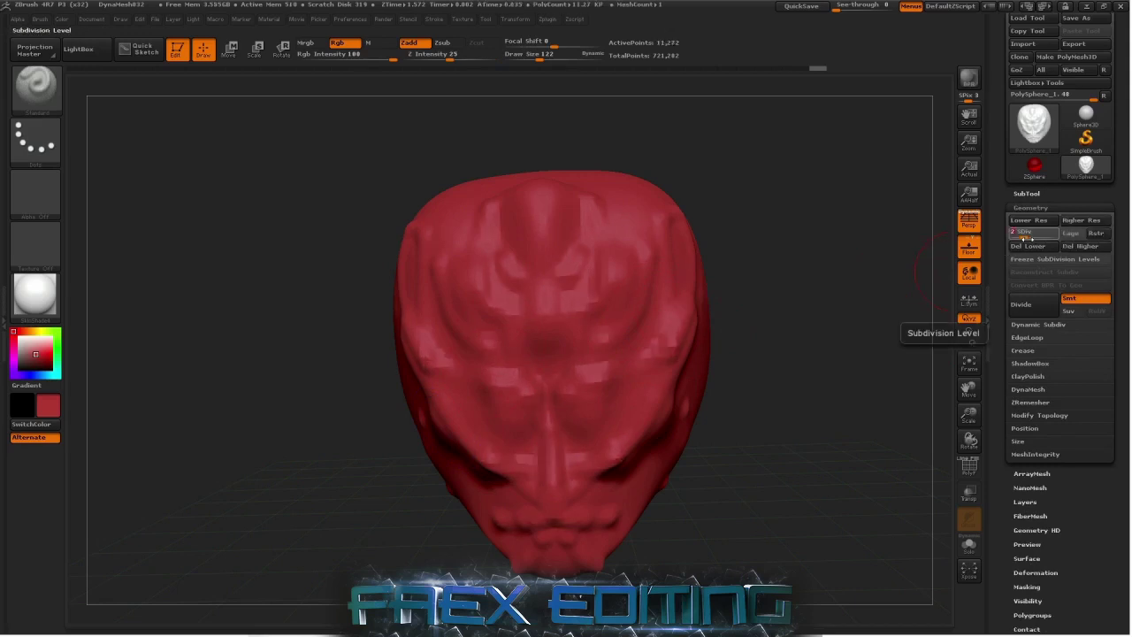
shift+drag(510, 339, 550, 342)
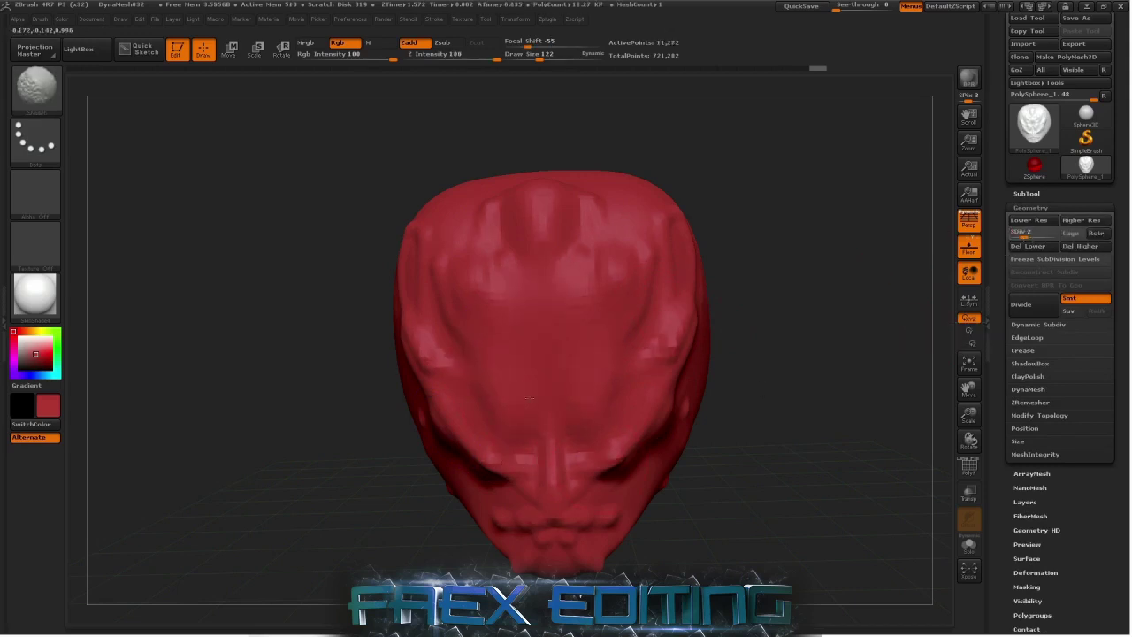
- Switch back to the Standard brush, return the head to subdivision level 5 and inspect the smoothed surface
key(b)
key(s)
key(t)
key(d)
key(d)
key(d)
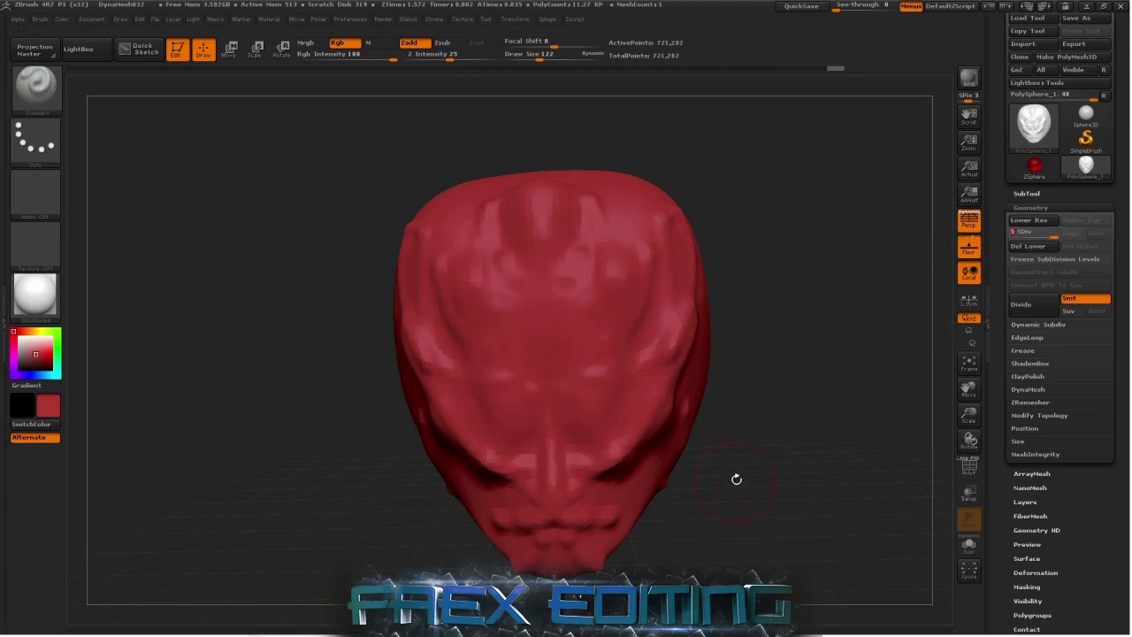
drag(749, 457, 472, 311)
drag(782, 461, 787, 464)
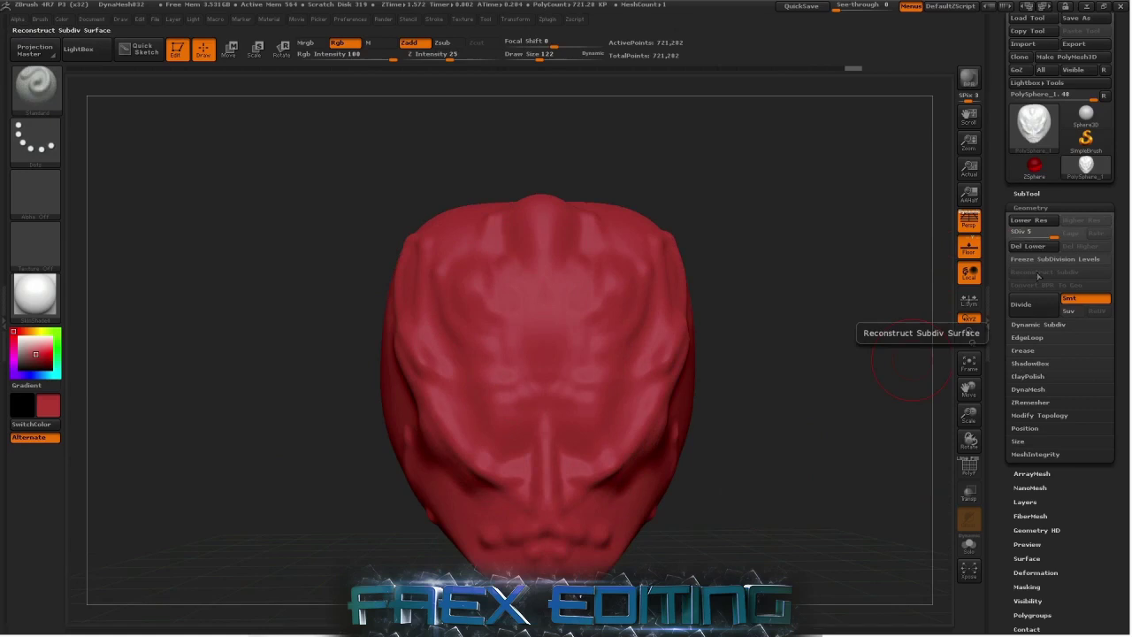
click(1040, 207)
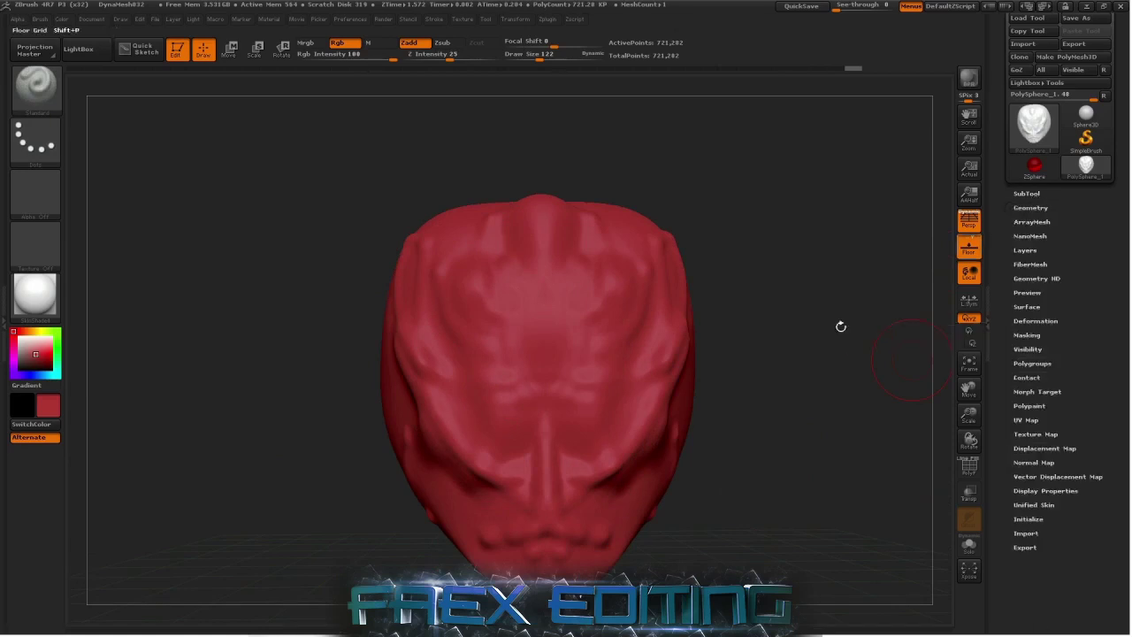
- Set Z Intensity to 100, try Standard brush strokes down the middle of the face and undo them
key(ctrl)
mouse_move(770, 413)
ctrl+right_down()
mouse_move(690, 437)
mouse_move(715, 417)
ctrl+right_up()
right_drag(555, 128, 549, 160)
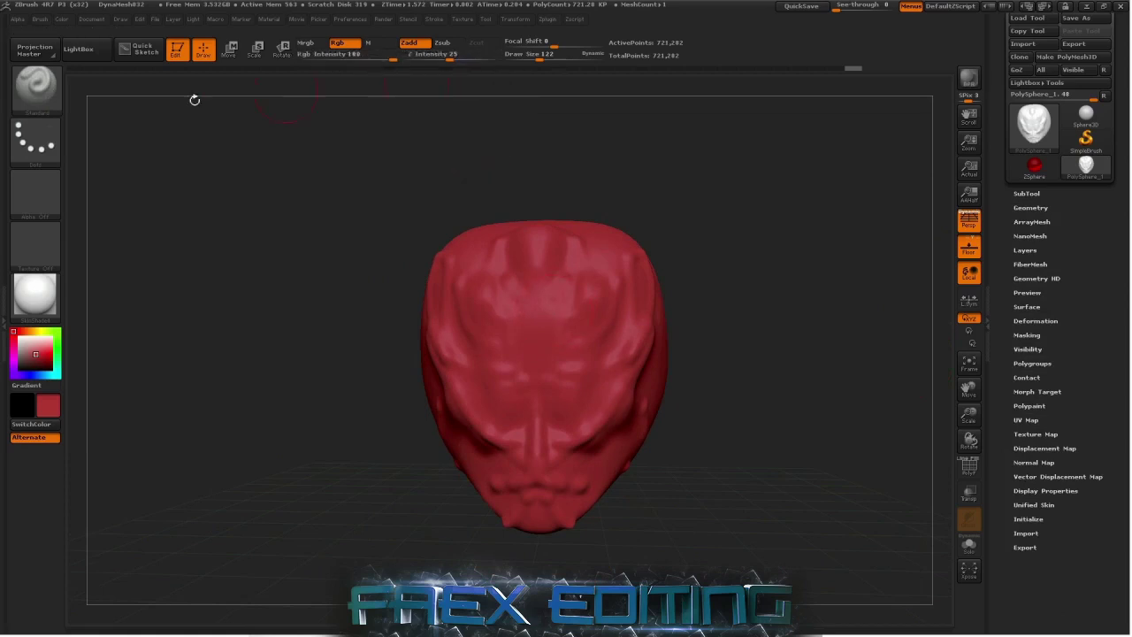
drag(452, 58, 504, 60)
drag(536, 252, 537, 482)
mouse_move(678, 473)
mouse_down()
mouse_move(801, 474)
mouse_move(639, 474)
mouse_move(656, 469)
mouse_up()
key(ctrl+z)
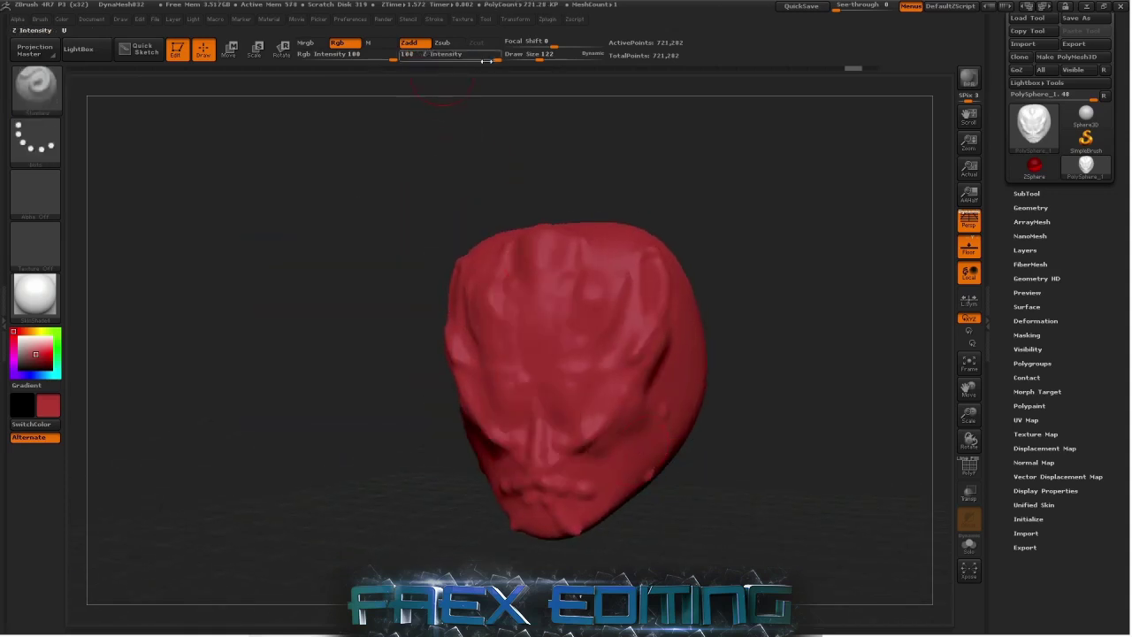
shift+drag(763, 432, 738, 442)
drag(551, 419, 548, 433)
key(ctrl+z)
- Set Z Intensity to 16, try a stroke down the centre of the forehead and undo it
drag(424, 57, 444, 55)
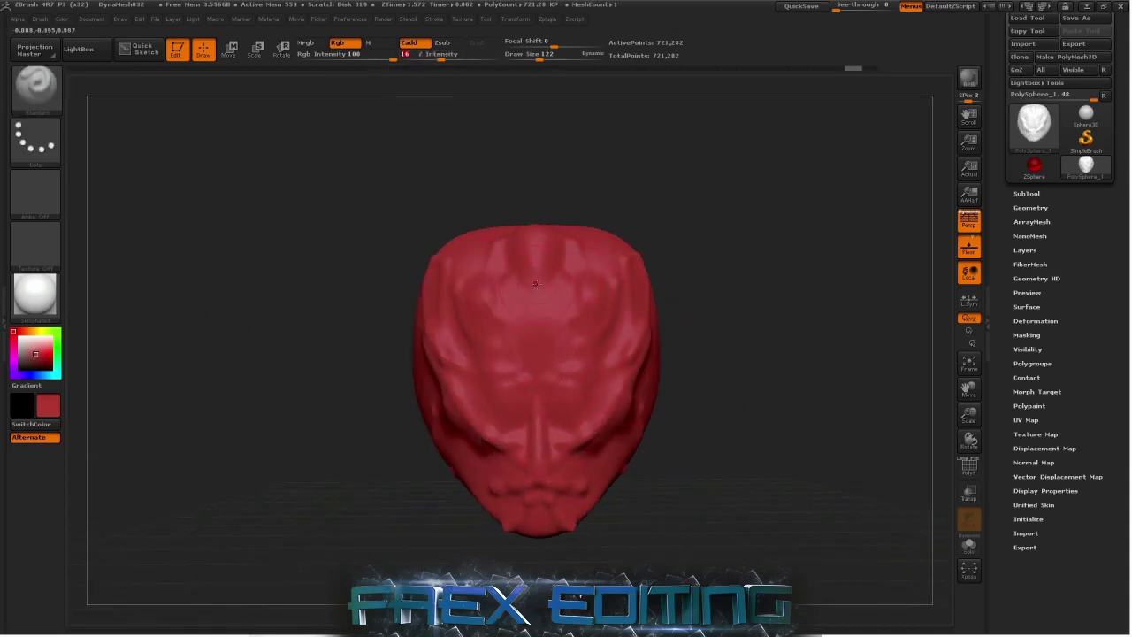
drag(535, 283, 539, 390)
mouse_move(603, 506)
mouse_down()
mouse_move(663, 513)
mouse_move(601, 505)
mouse_up()
key(ctrl+z)
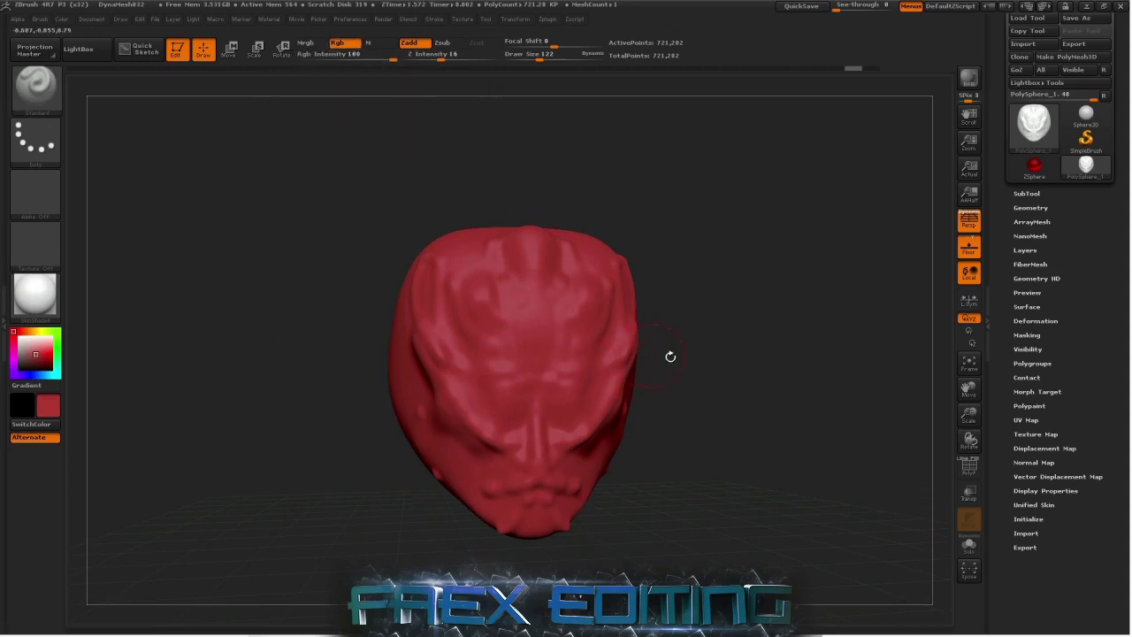
- Initialize ZBrush to its default state and confirm discarding the current sculpt
mouse_move(670, 362)
mouse_down()
mouse_move(646, 362)
mouse_move(669, 362)
mouse_up()
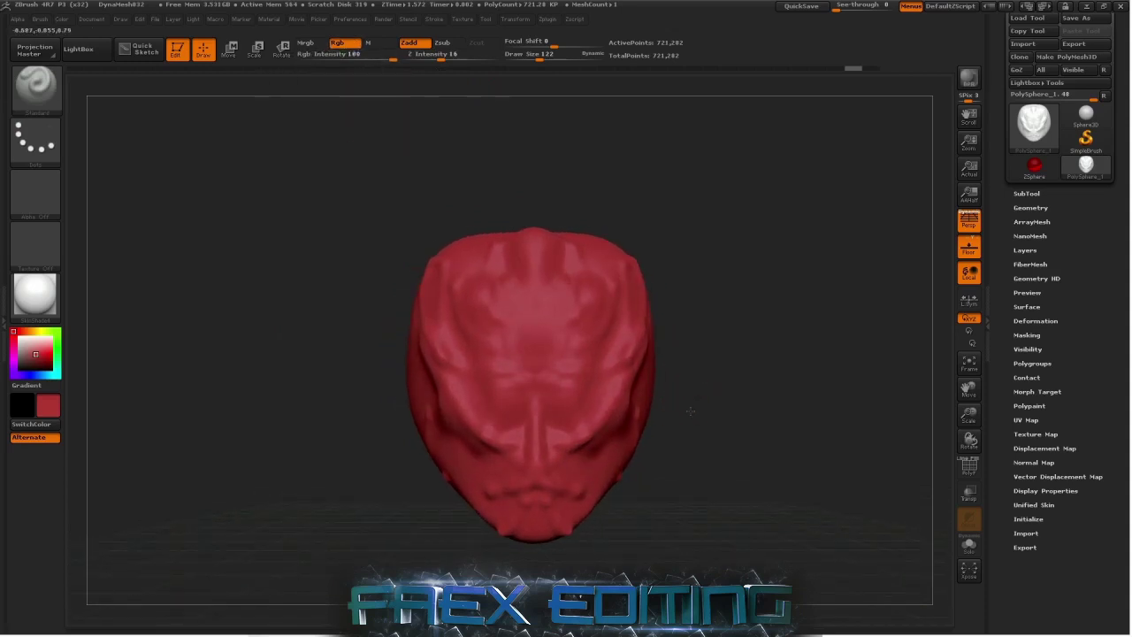
alt+drag(691, 411, 638, 371)
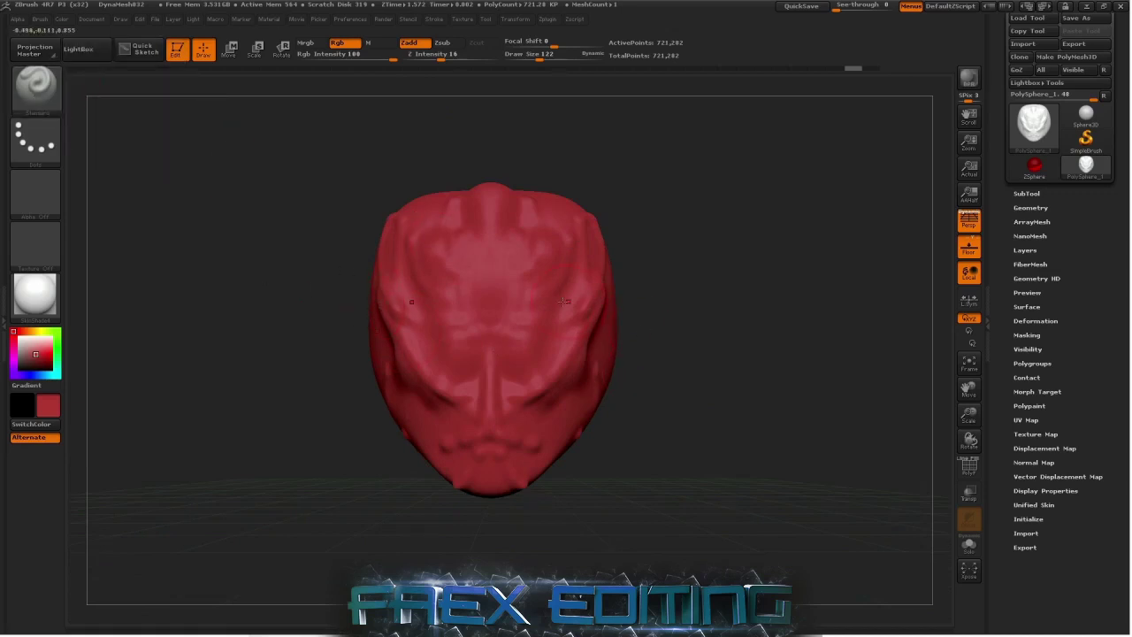
click(345, 20)
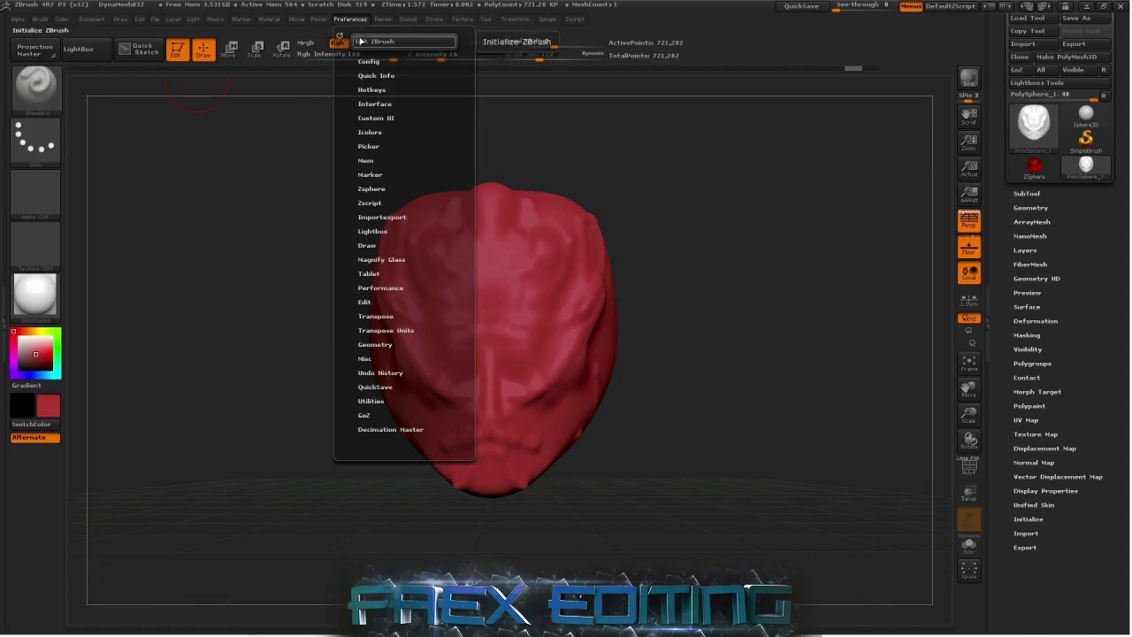
click(374, 42)
click(614, 365)
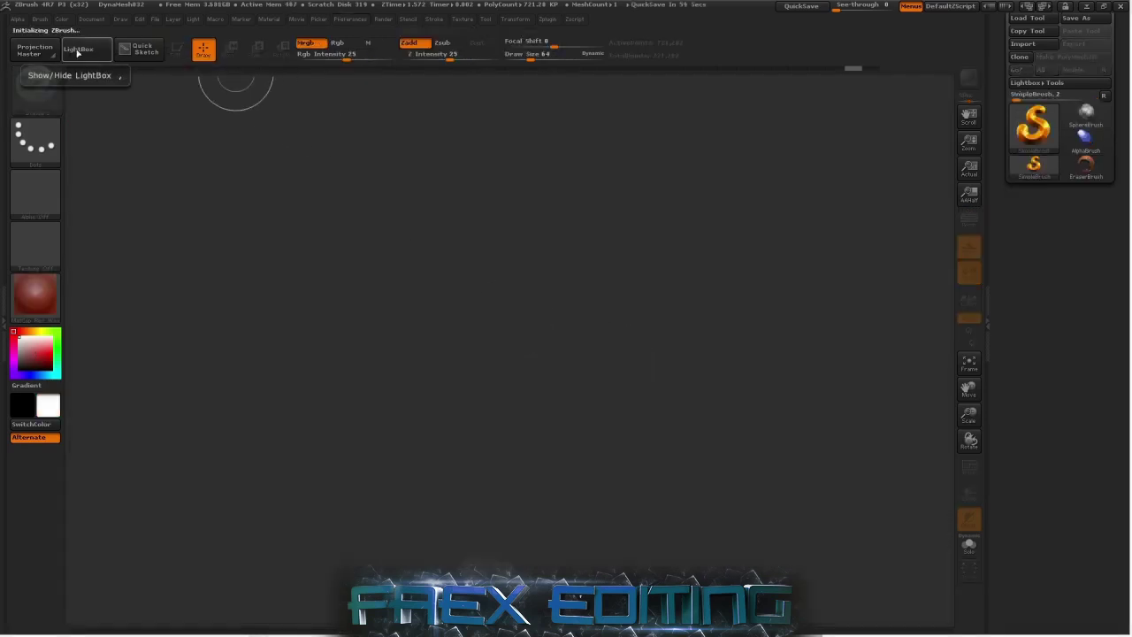
- Load the DemoHead.ZTL tool from LightBox and hide the LightBox browser
click(76, 50)
click(138, 84)
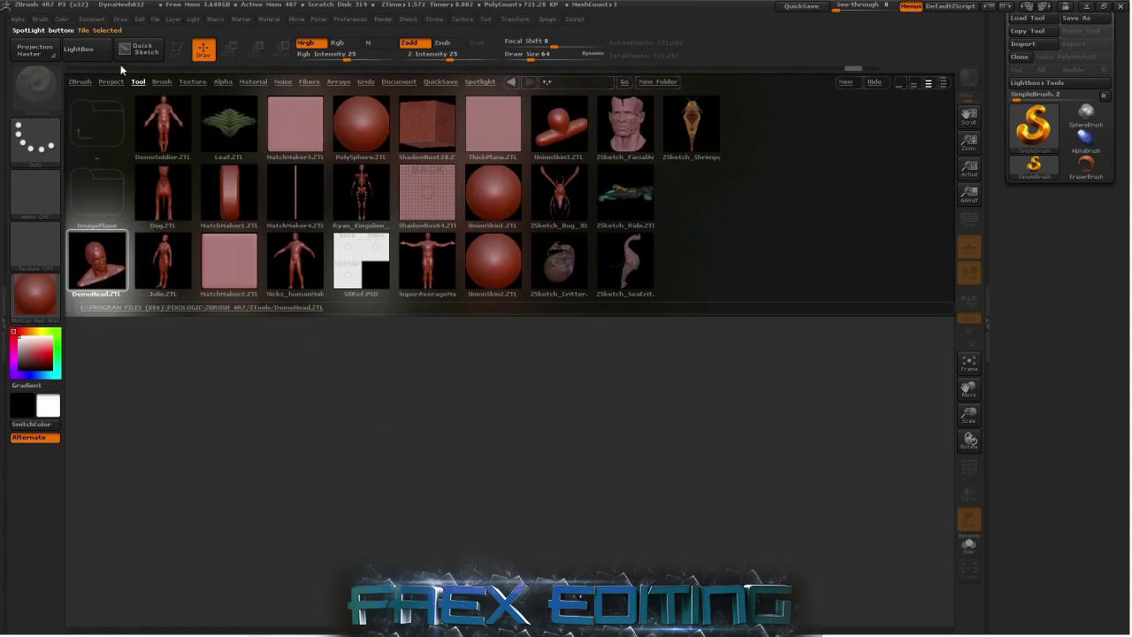
double_click(104, 277)
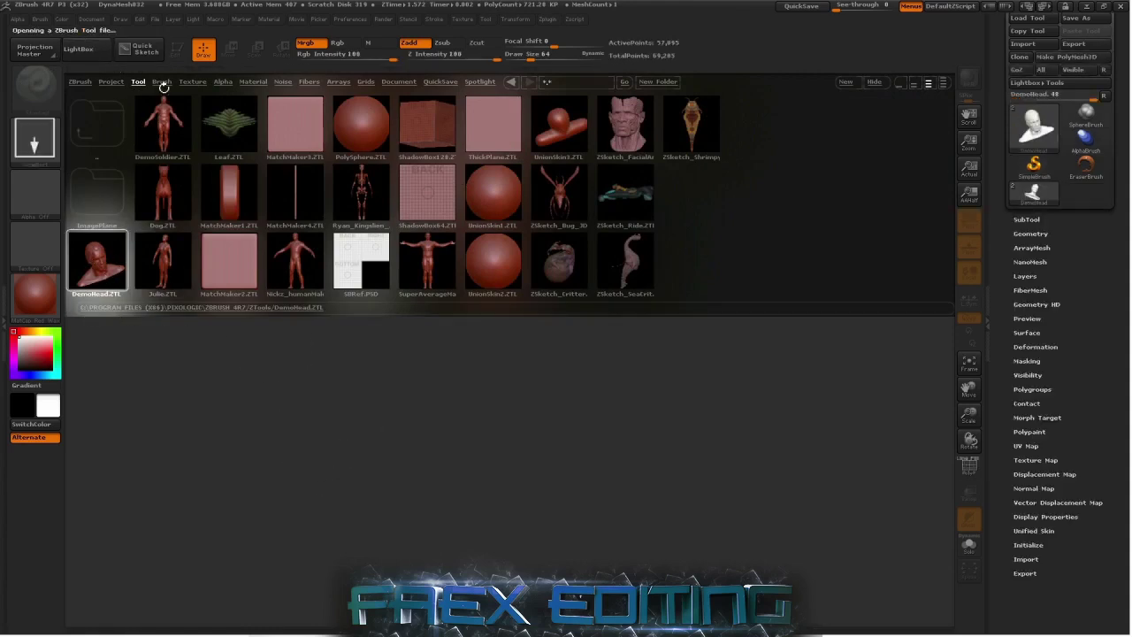
click(95, 52)
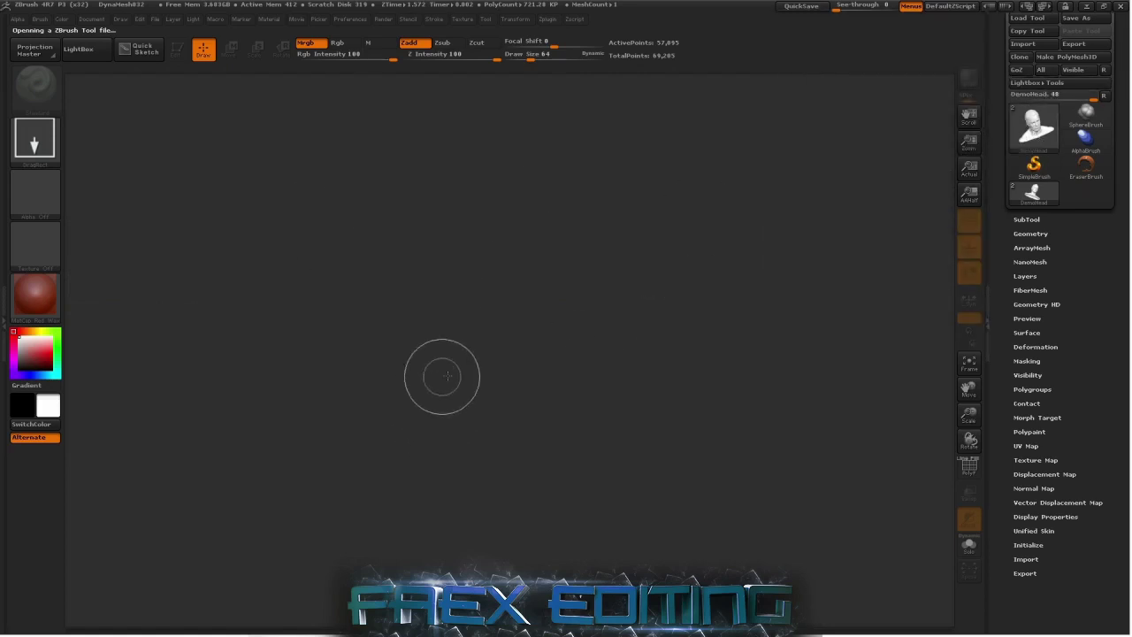
- Draw several copies of the DemoHead bust on the canvas at different sizes and angles
drag(489, 356, 490, 530)
drag(680, 335, 719, 352)
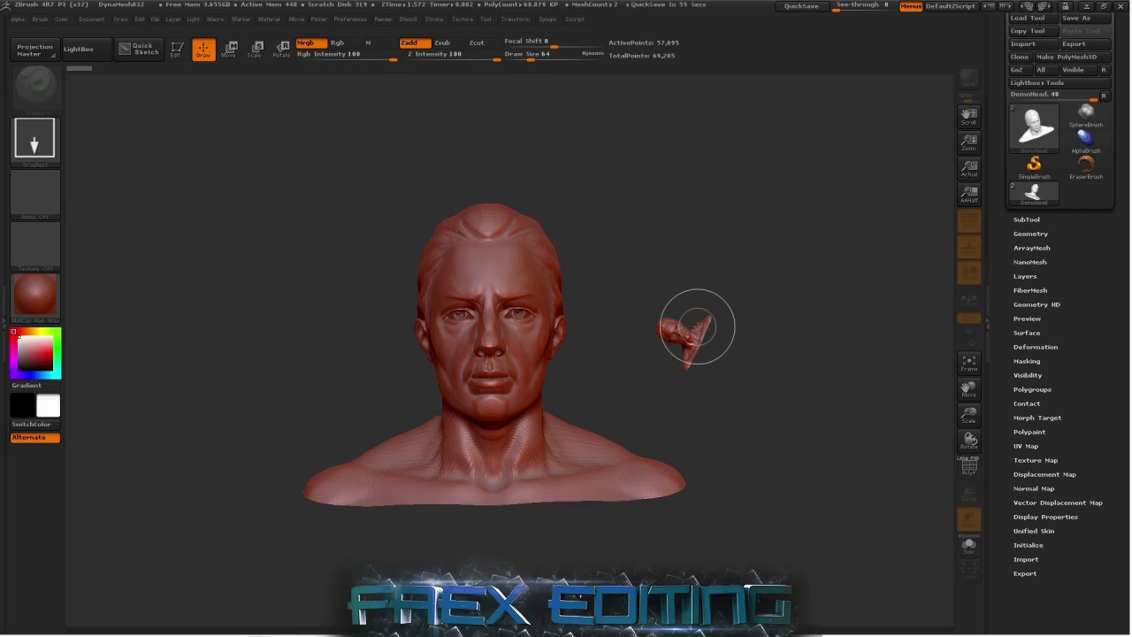
drag(650, 243, 676, 299)
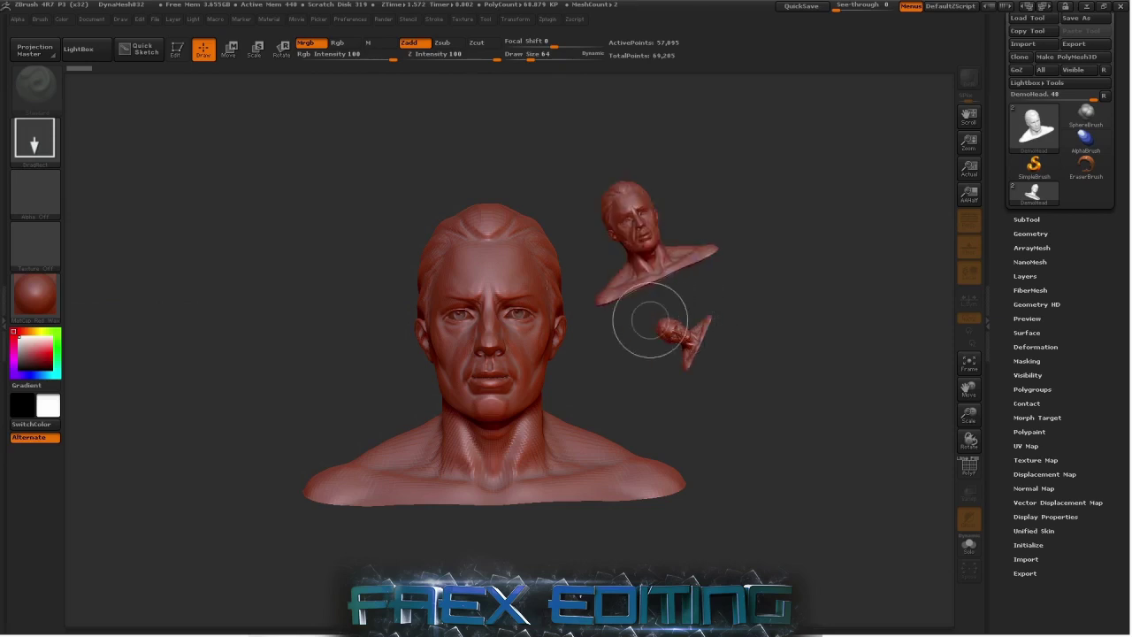
drag(504, 266, 503, 313)
drag(338, 273, 338, 334)
drag(319, 347, 378, 459)
- Undo all the drawn DemoHead copies until the canvas is empty
key(ctrl+z)
key(ctrl+z)
key(ctrl+z)
key(ctrl+z)
key(ctrl+z)
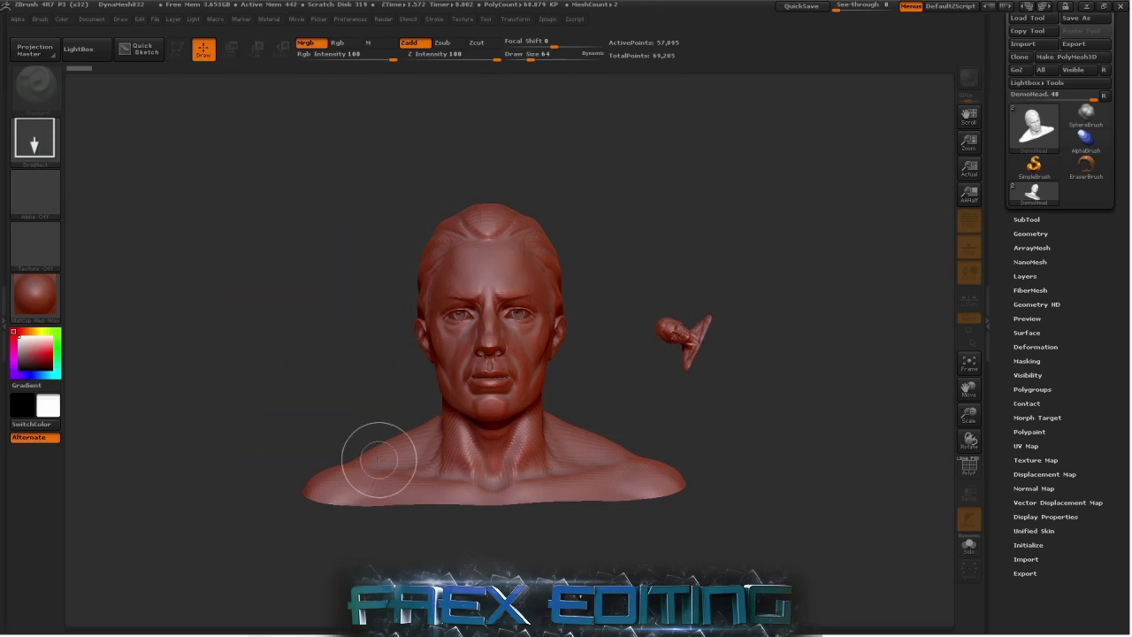
key(ctrl+z)
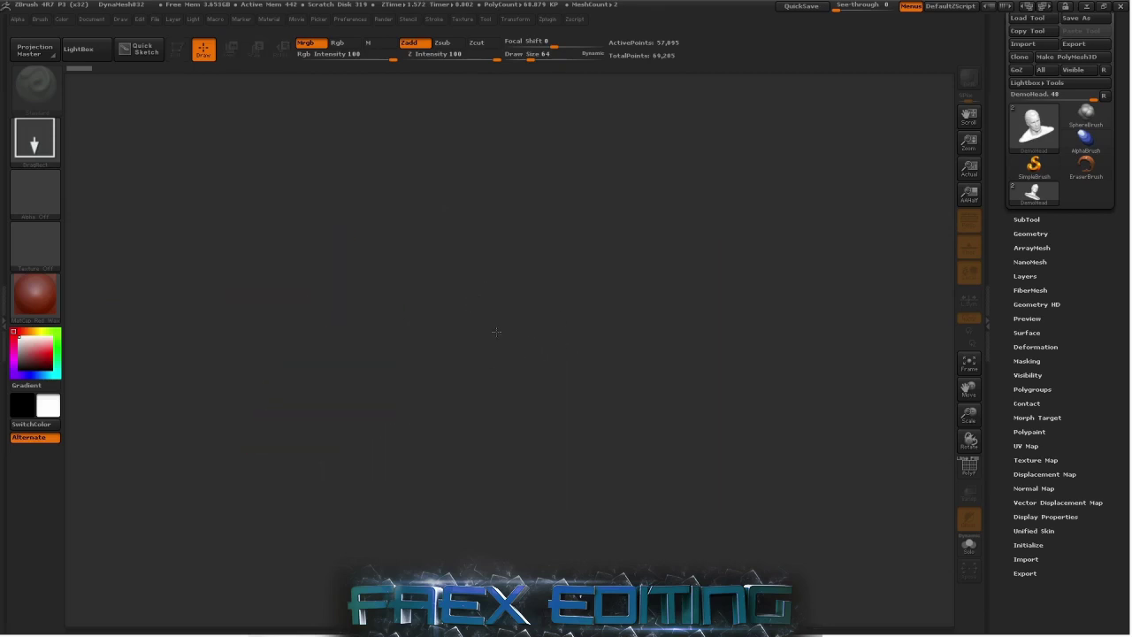
- Draw a single front-facing DemoHead bust on the canvas and turn on Edit mode for it
mouse_move(496, 332)
mouse_down()
mouse_move(521, 518)
mouse_move(485, 501)
mouse_up()
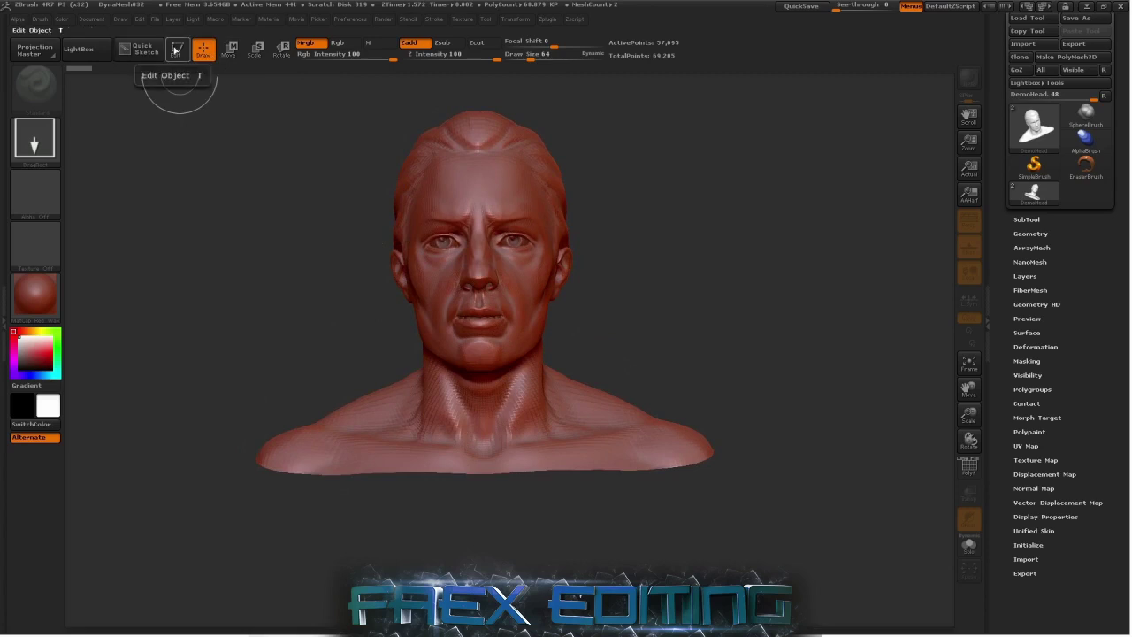
click(176, 49)
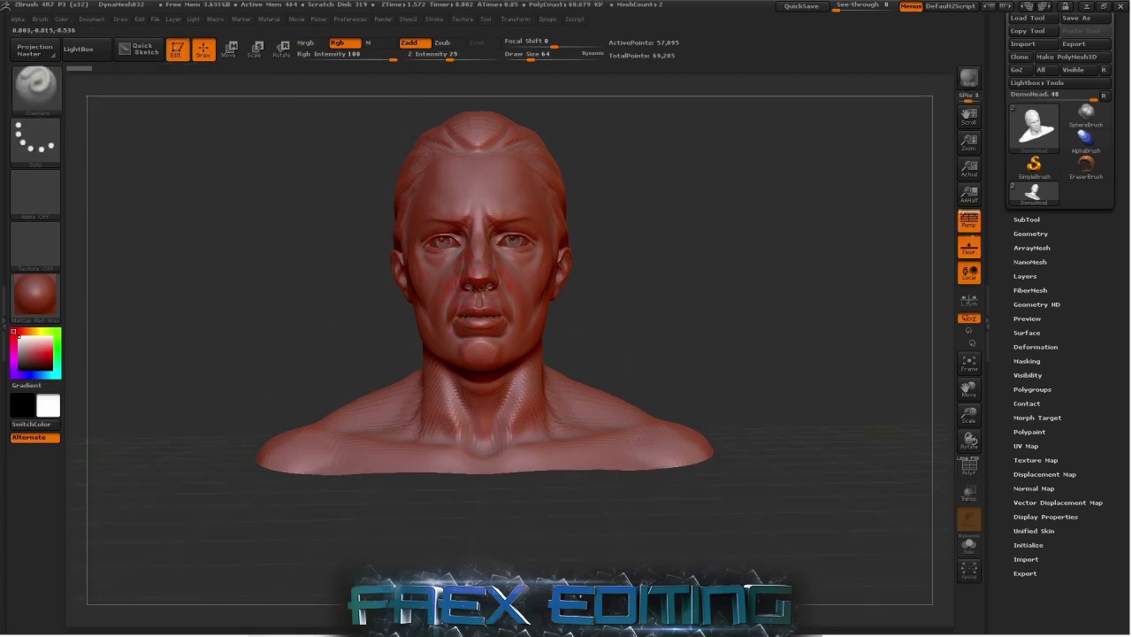
mouse_move(658, 272)
alt+mouse_down()
mouse_move(675, 339)
mouse_move(769, 346)
mouse_move(673, 340)
alt+mouse_up()
- Try a Standard brush stroke down the bust's face and undo it
mouse_move(521, 255)
mouse_down()
mouse_move(551, 409)
mouse_move(541, 478)
mouse_move(553, 491)
mouse_up()
key(ctrl+z)
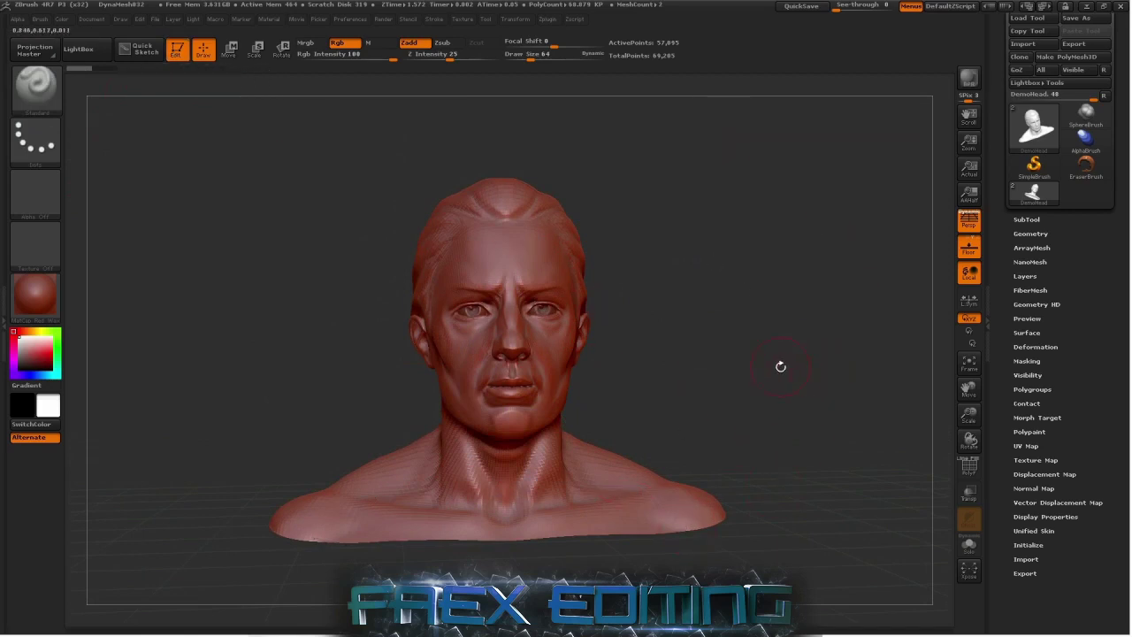
drag(793, 334, 753, 316)
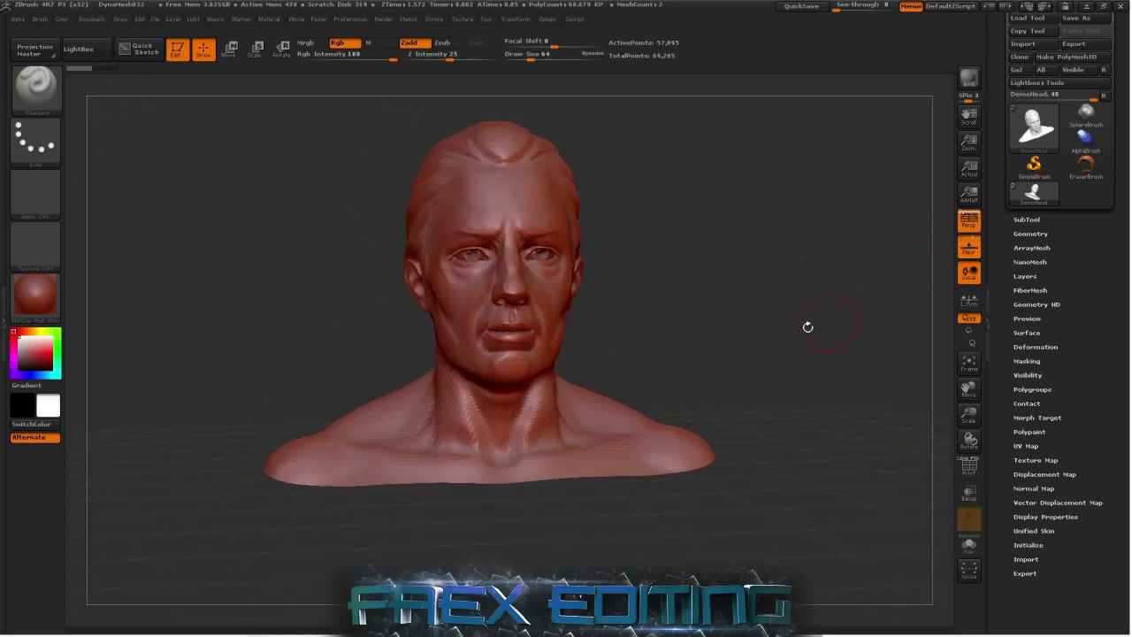
drag(713, 353, 721, 357)
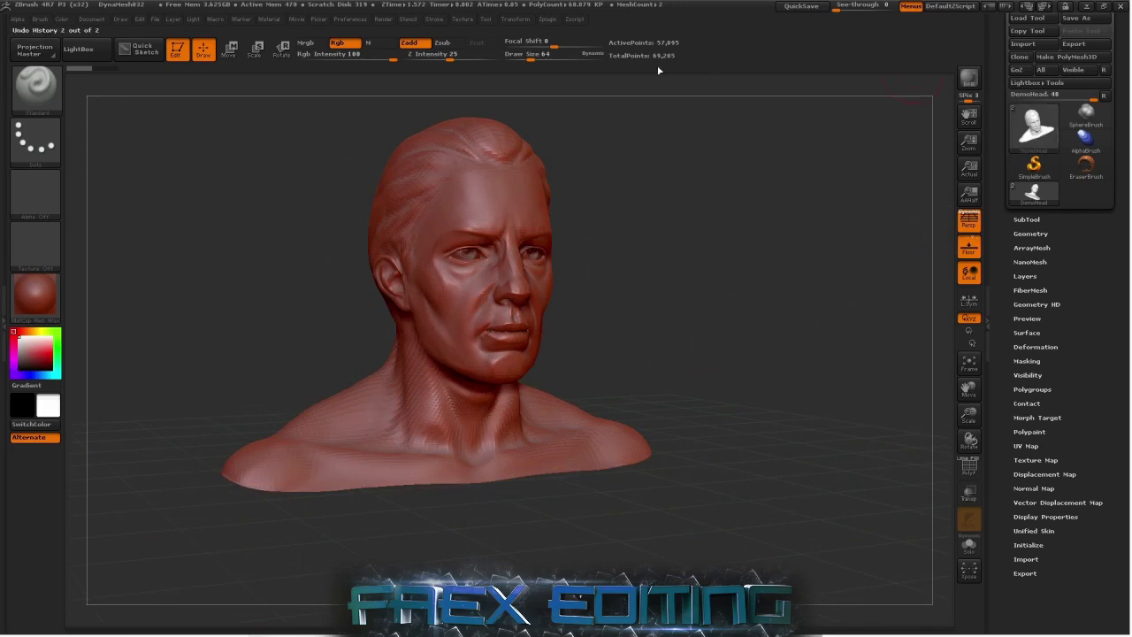
drag(647, 359, 536, 372)
- Set the Draw Size to 22 and choose the Dam_Standard brush
click(521, 56)
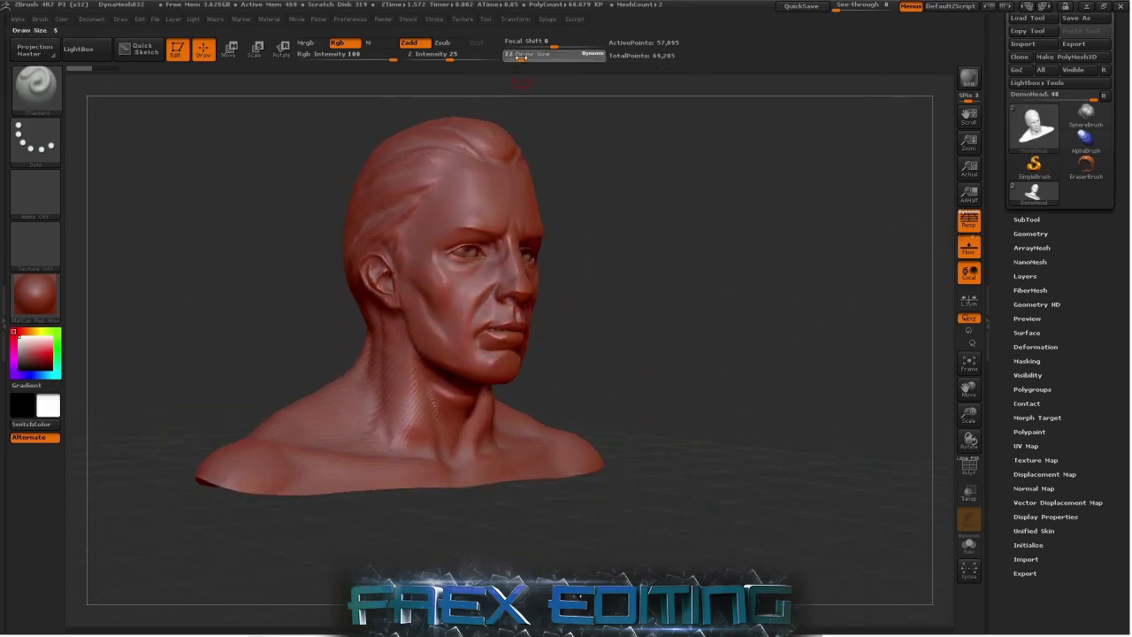
drag(612, 351, 604, 386)
ctrl+right_drag(611, 377, 692, 407)
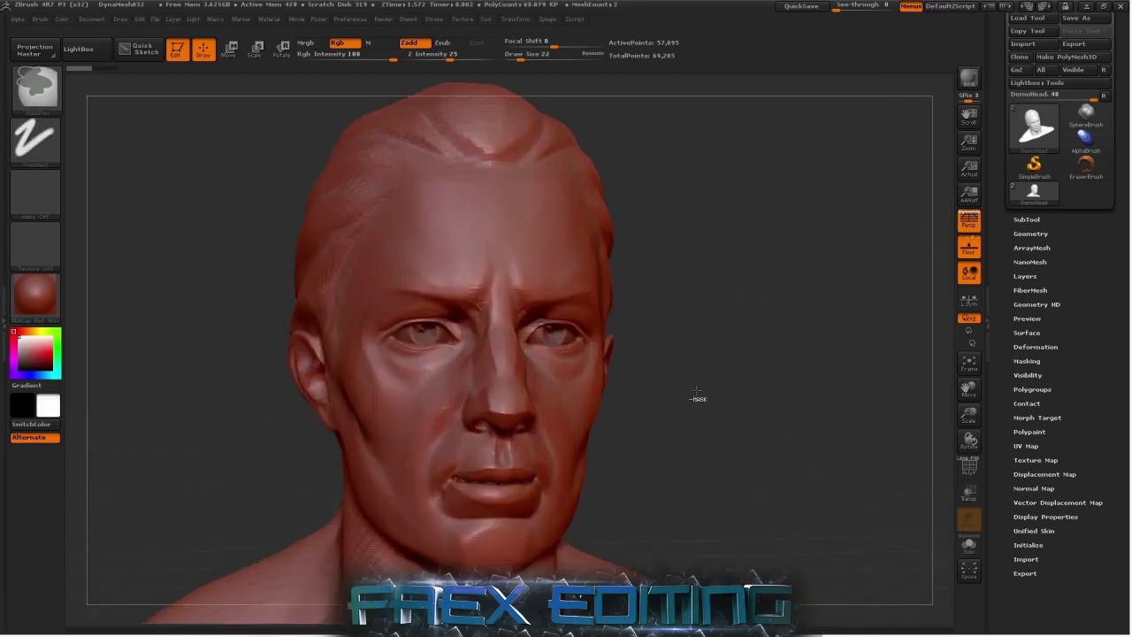
drag(693, 407, 693, 380)
key(f)
click(35, 84)
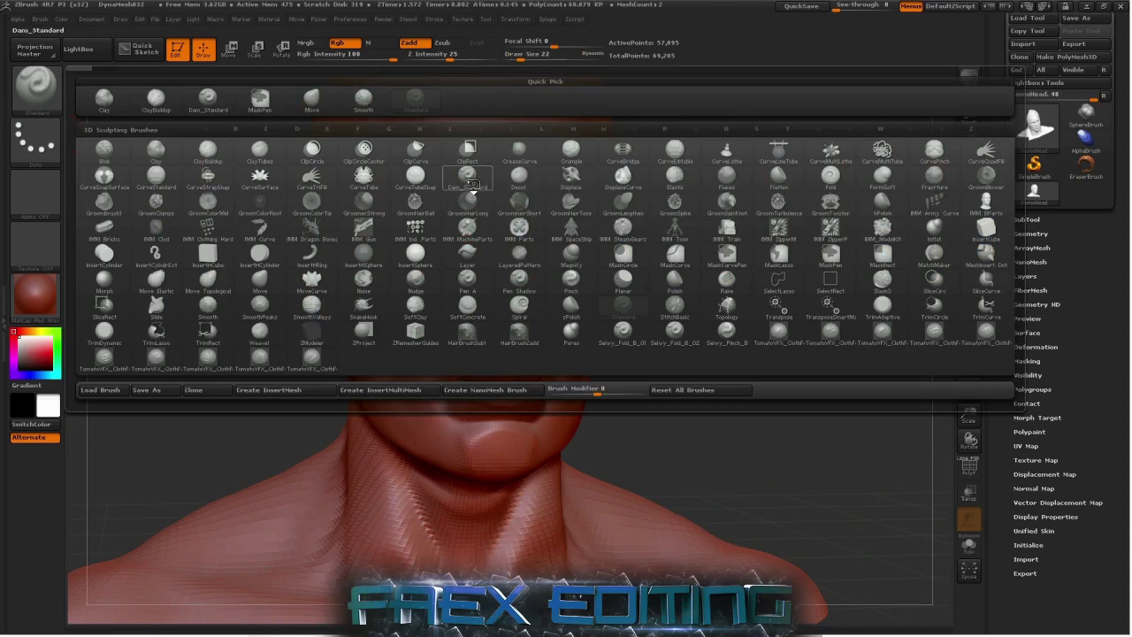
click(469, 182)
- Undo the trial stroke beside the nose, set the Draw Size to 14 and carve the smile fold there
drag(645, 351, 584, 354)
drag(546, 315, 574, 409)
key(ctrl+z)
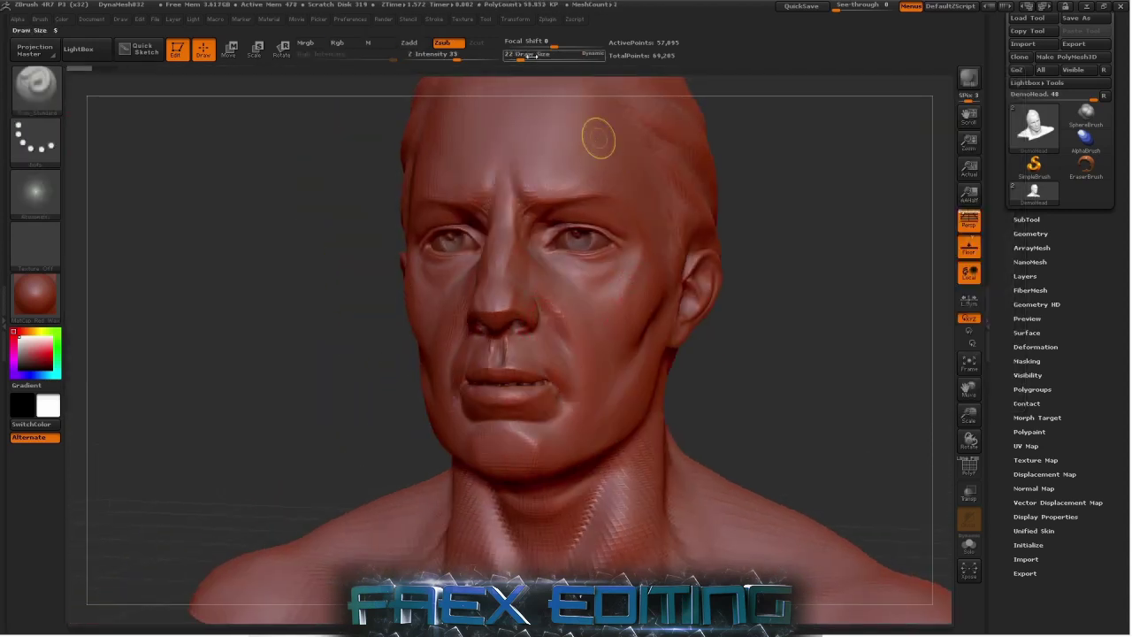
click(520, 59)
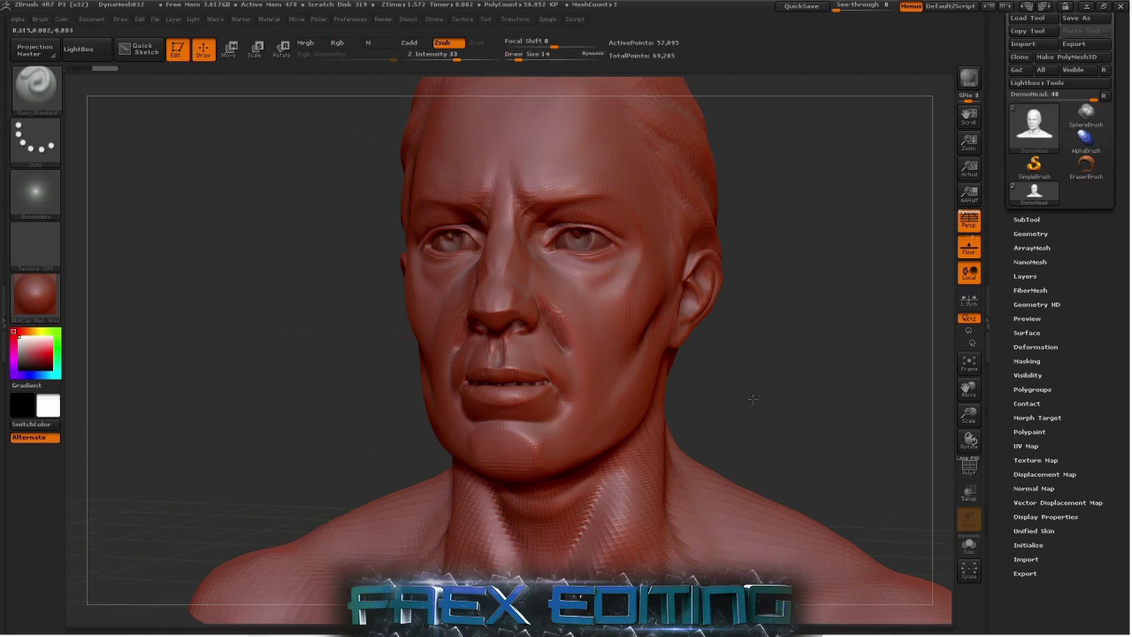
mouse_move(769, 393)
mouse_down()
mouse_move(704, 355)
mouse_move(644, 393)
mouse_up()
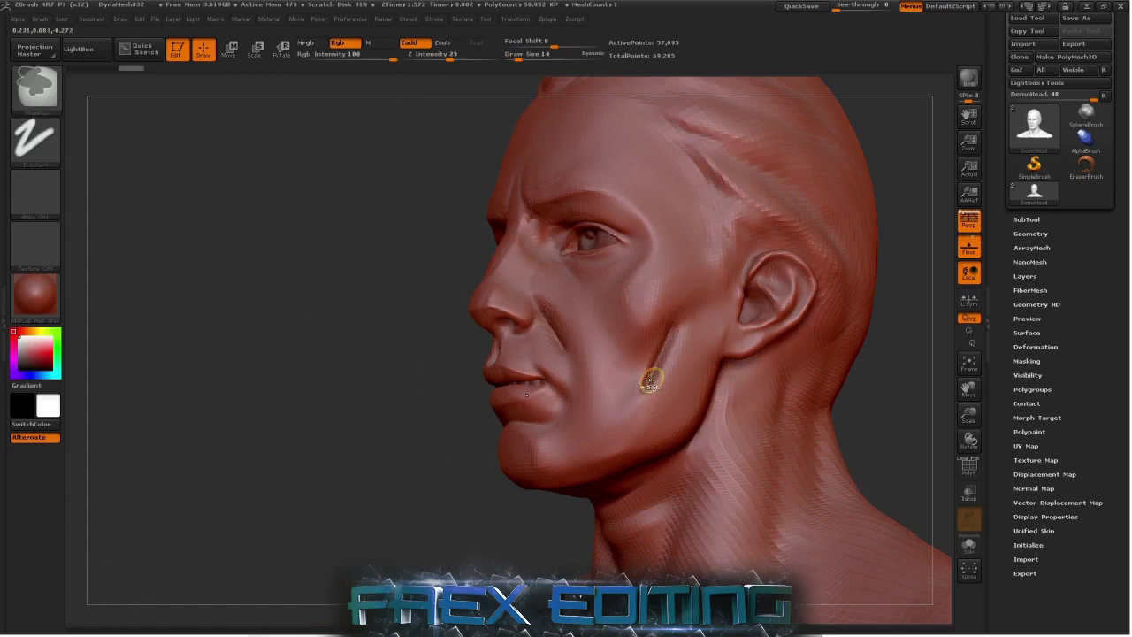
- Undo the thin cheek stroke, set the Draw Size to 57 and carve a broad hollow into the cheek
key(ctrl+z)
click(529, 59)
drag(674, 333, 641, 395)
drag(365, 423, 390, 399)
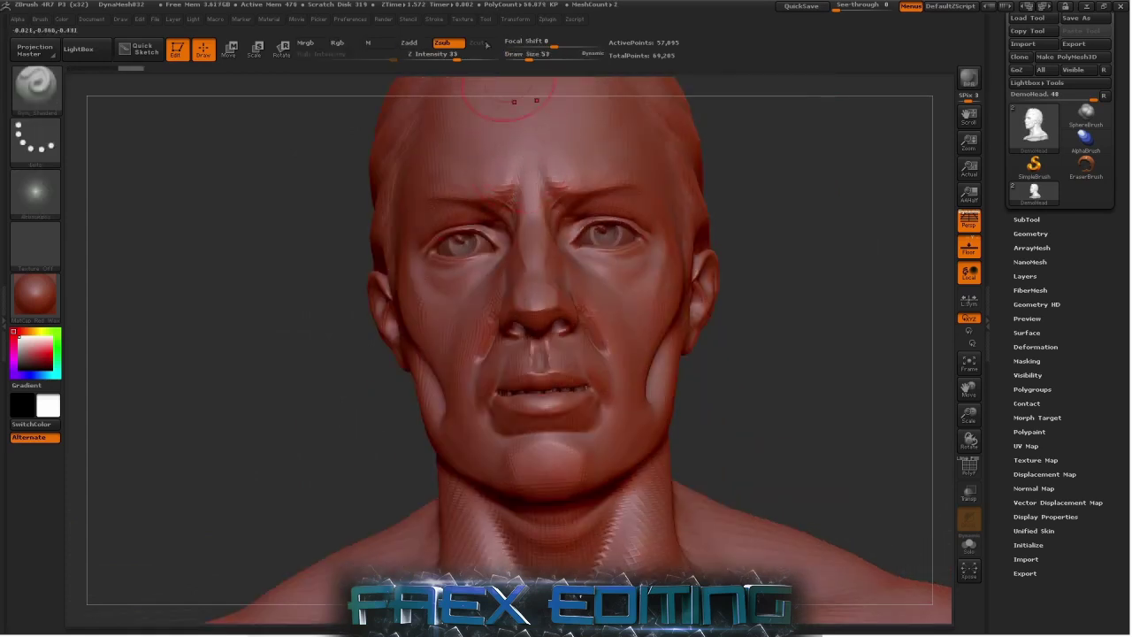
- Set the Draw Size to 14 and carve creases between the brows, under the nose and on the chin
click(518, 59)
drag(558, 197, 538, 166)
drag(556, 204, 552, 231)
drag(541, 343, 544, 375)
drag(520, 435, 508, 460)
- Smooth the carved fold beside the nose, the brow crease and the rear edge of the cheek hollow
shift+drag(489, 331, 495, 314)
shift+drag(532, 170, 517, 193)
mouse_move(822, 416)
mouse_down()
mouse_move(581, 341)
mouse_move(606, 348)
mouse_up()
shift+drag(836, 395, 738, 389)
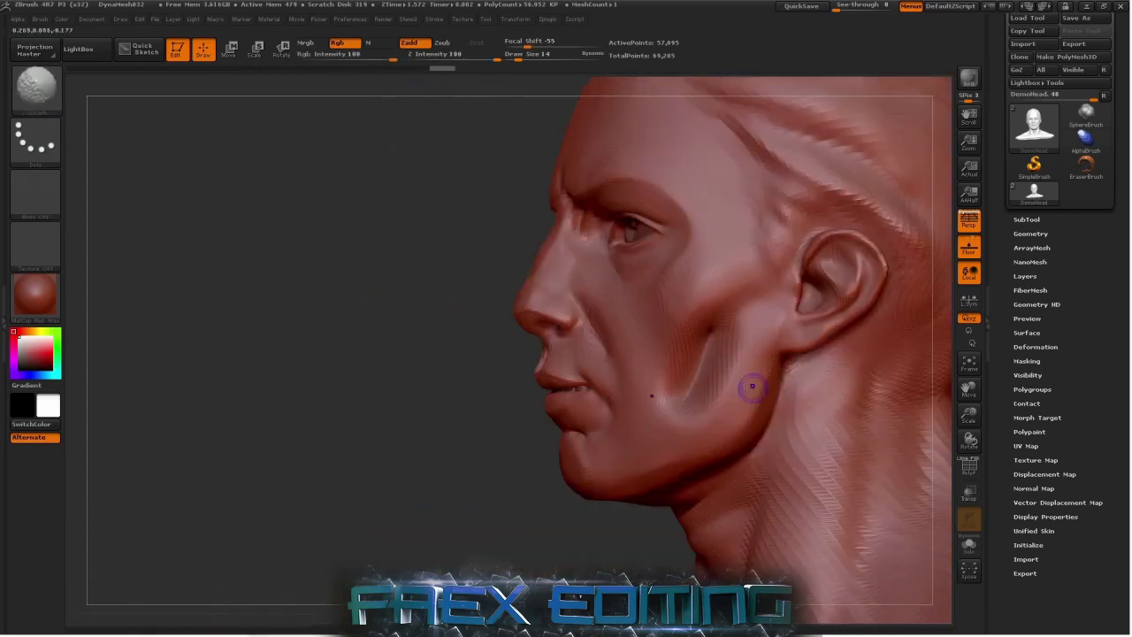
drag(374, 313, 898, 308)
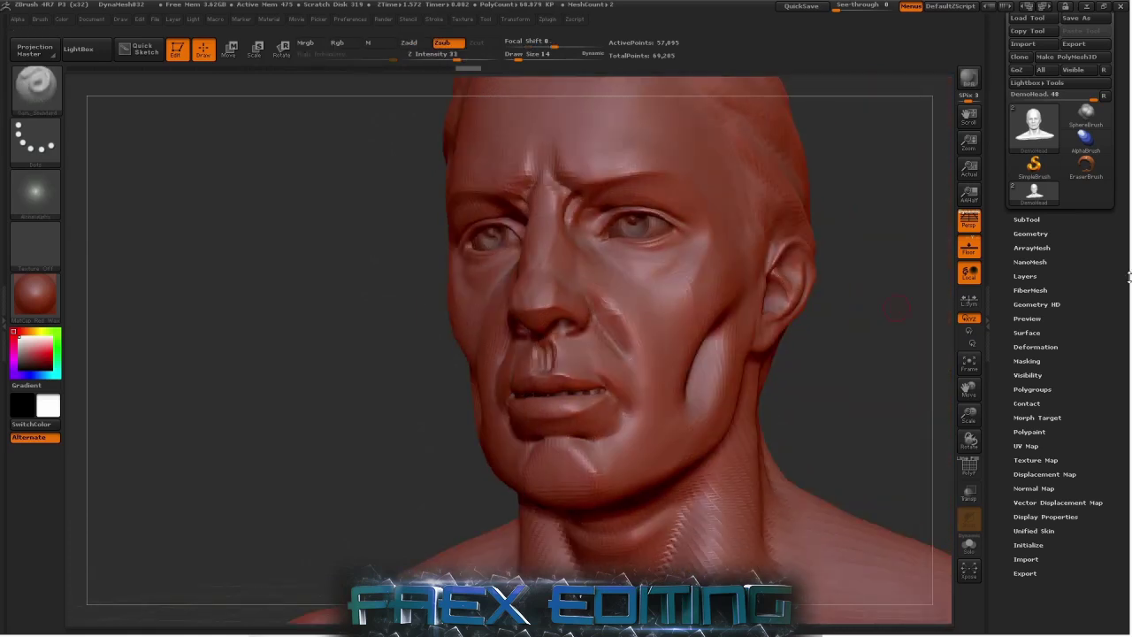
- Step the bust through subdivision levels 1, 2 and 3 to compare its detail at each level
click(1028, 233)
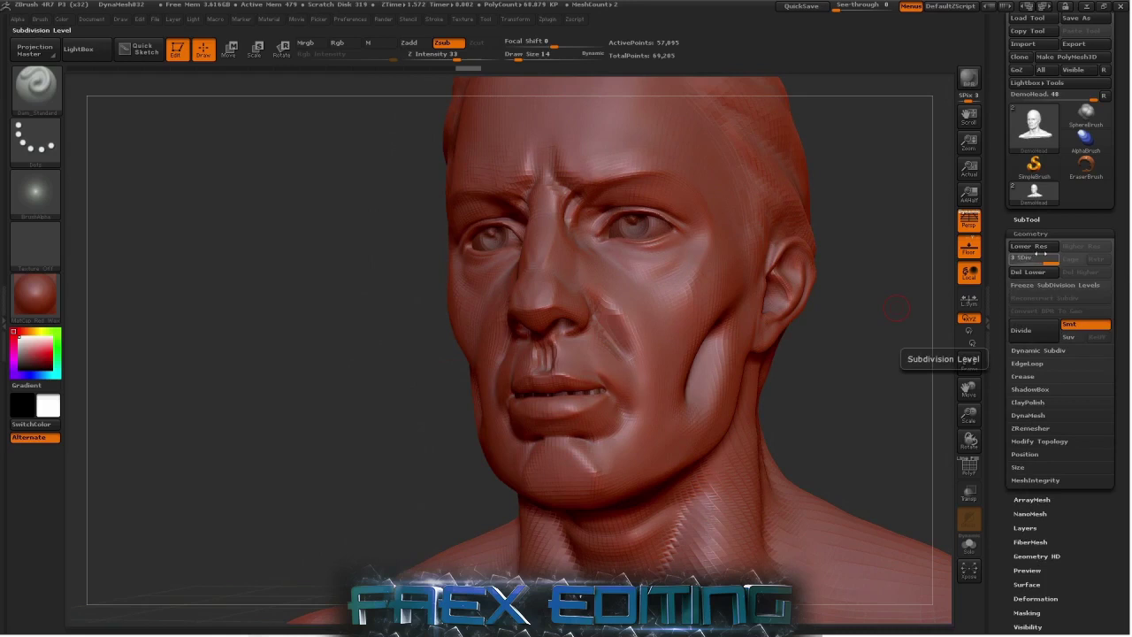
drag(1046, 260, 996, 258)
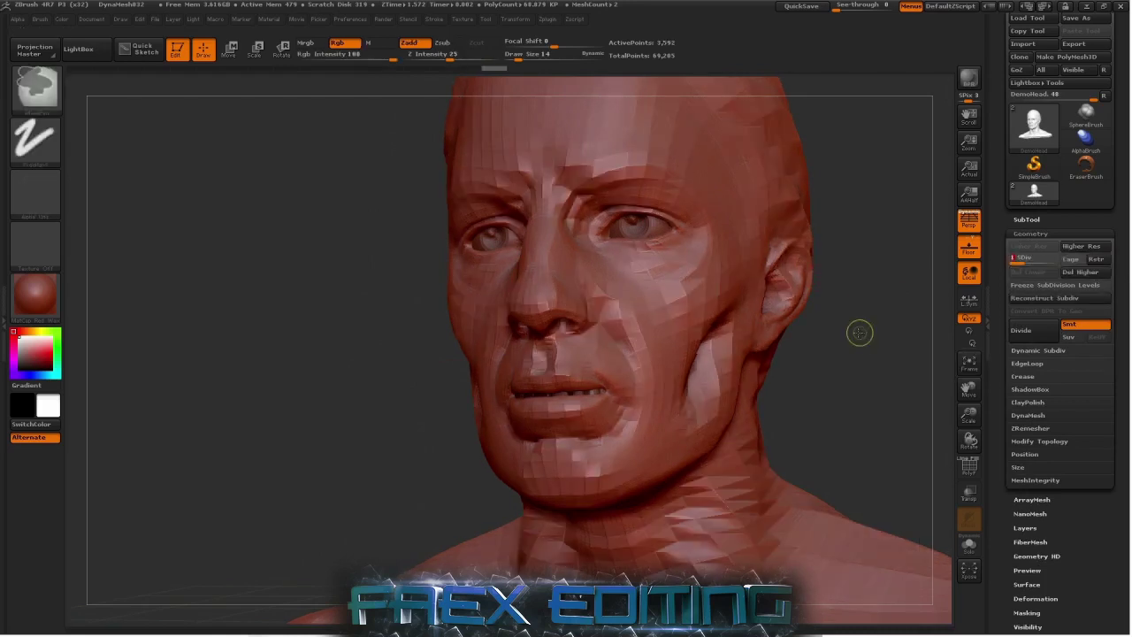
alt+drag(859, 331, 922, 325)
click(1023, 264)
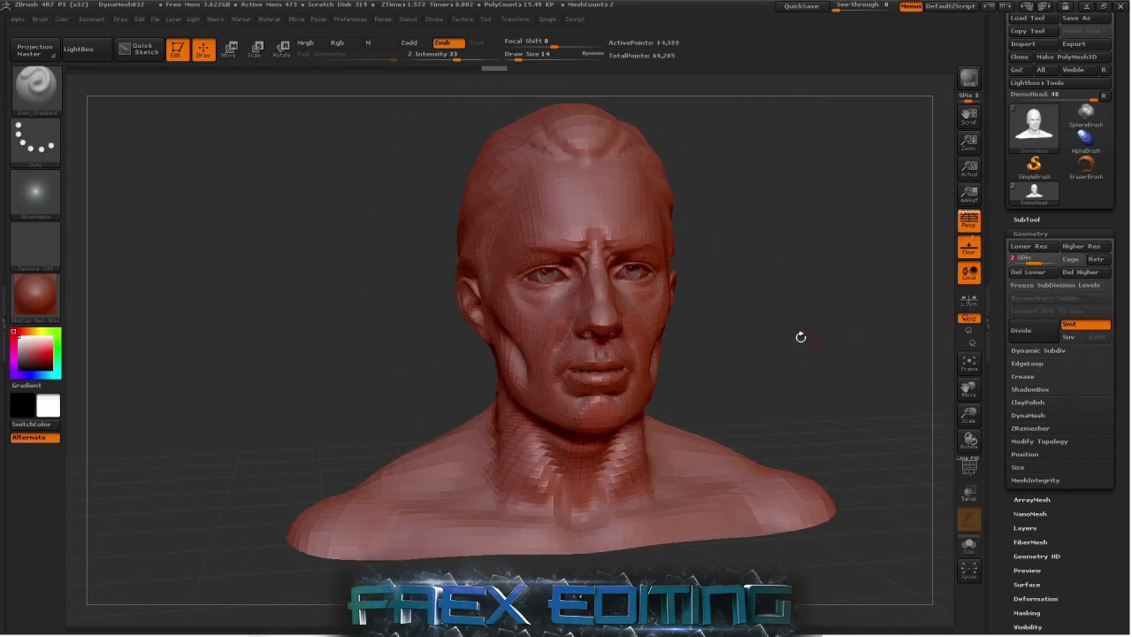
drag(753, 359, 823, 341)
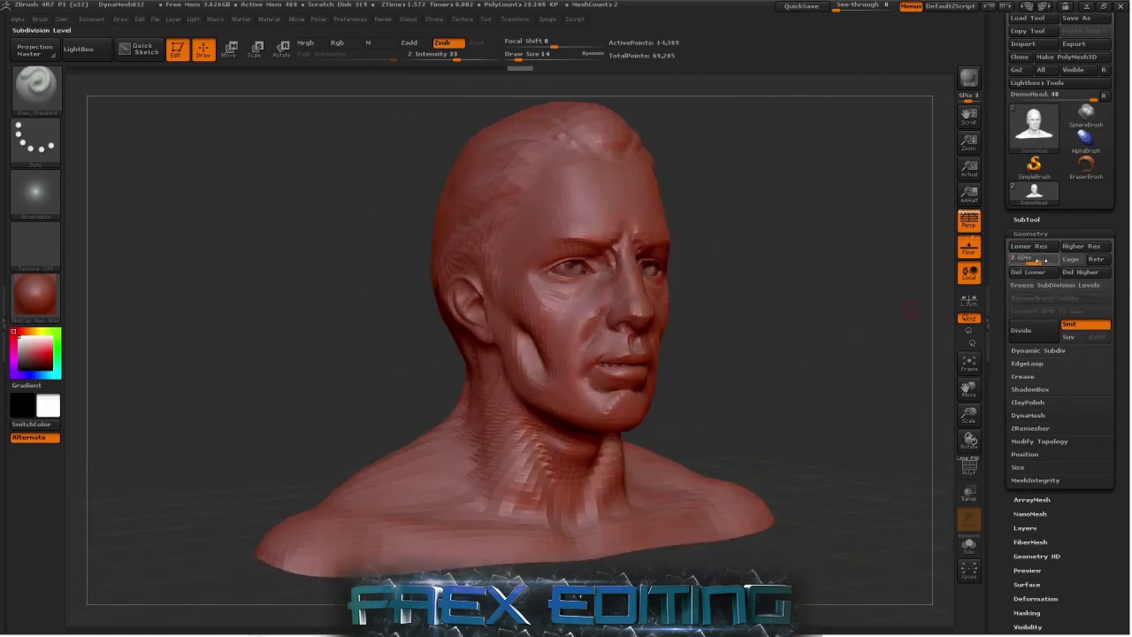
drag(1039, 262, 1068, 262)
click(1070, 259)
- Divide the bust's mesh once to add subdivision level 4
drag(756, 384, 663, 346)
mouse_move(753, 308)
ctrl+right_down()
mouse_move(760, 326)
mouse_move(816, 329)
mouse_move(758, 388)
mouse_move(790, 405)
ctrl+right_up()
drag(791, 404, 619, 376)
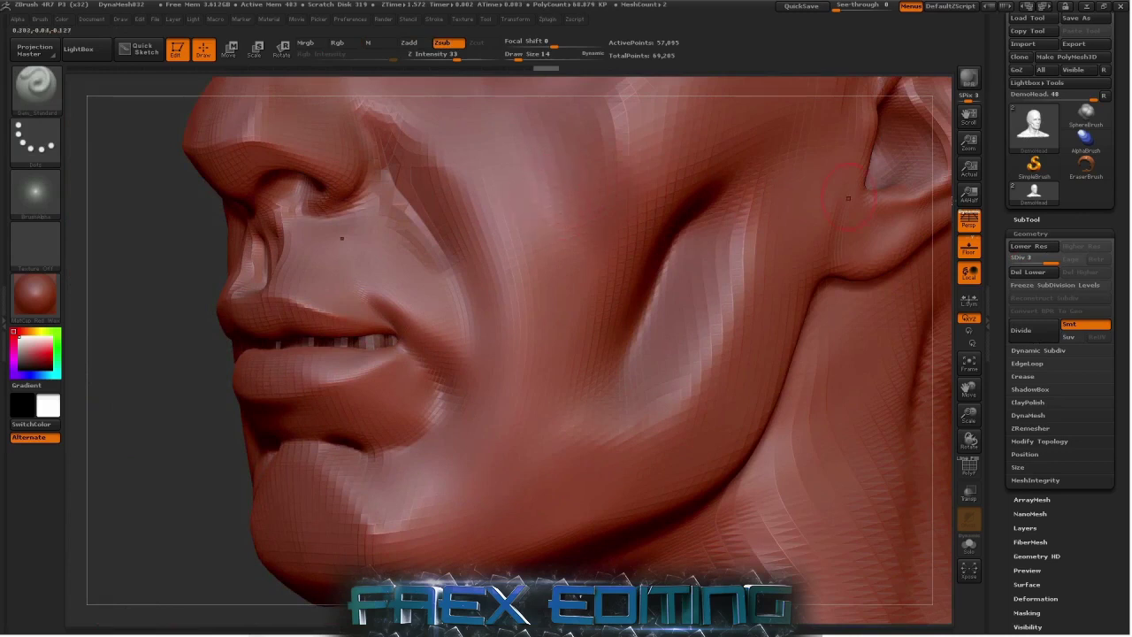
click(1039, 336)
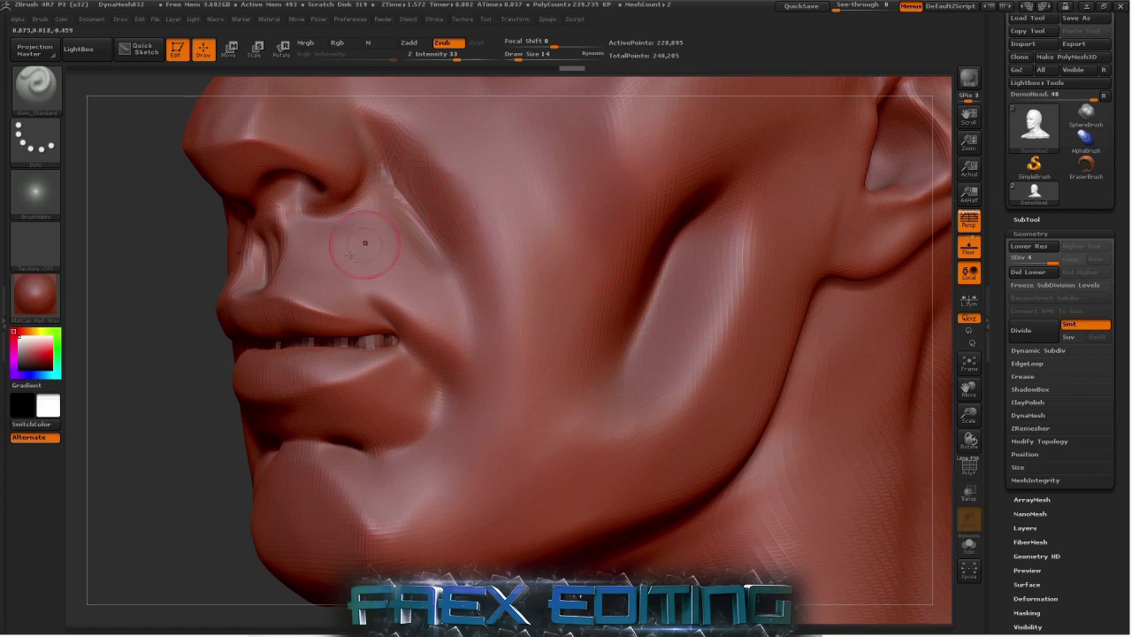
- Set the Draw Size to 8, try carving strokes between the nose and upper lip, and undo them
drag(142, 331, 190, 330)
drag(519, 57, 514, 56)
drag(557, 294, 577, 340)
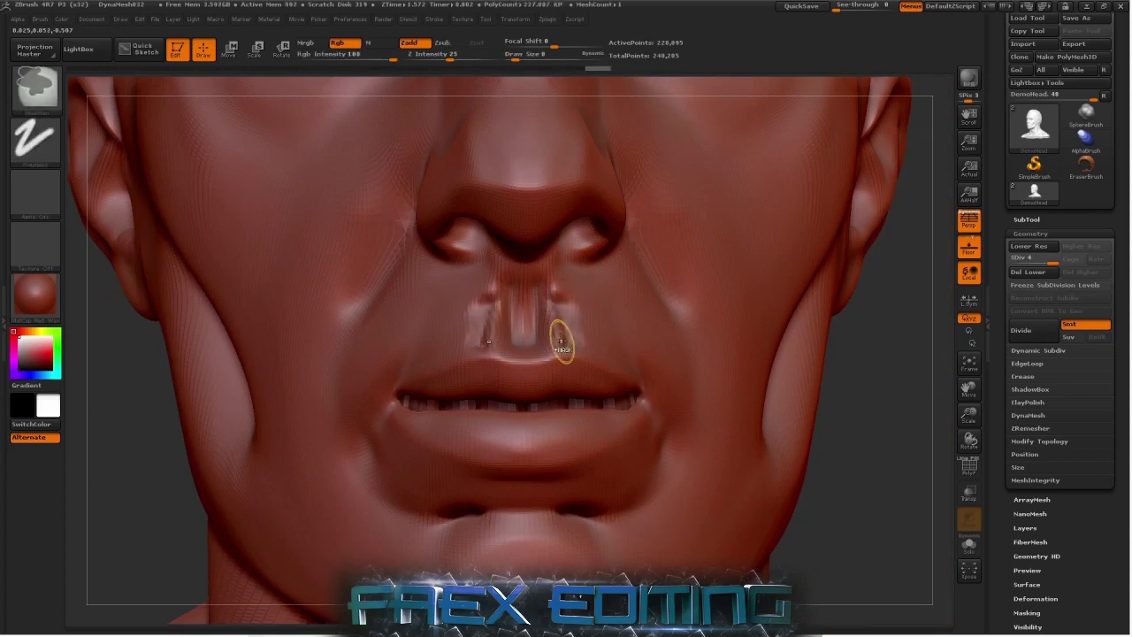
key(ctrl+z)
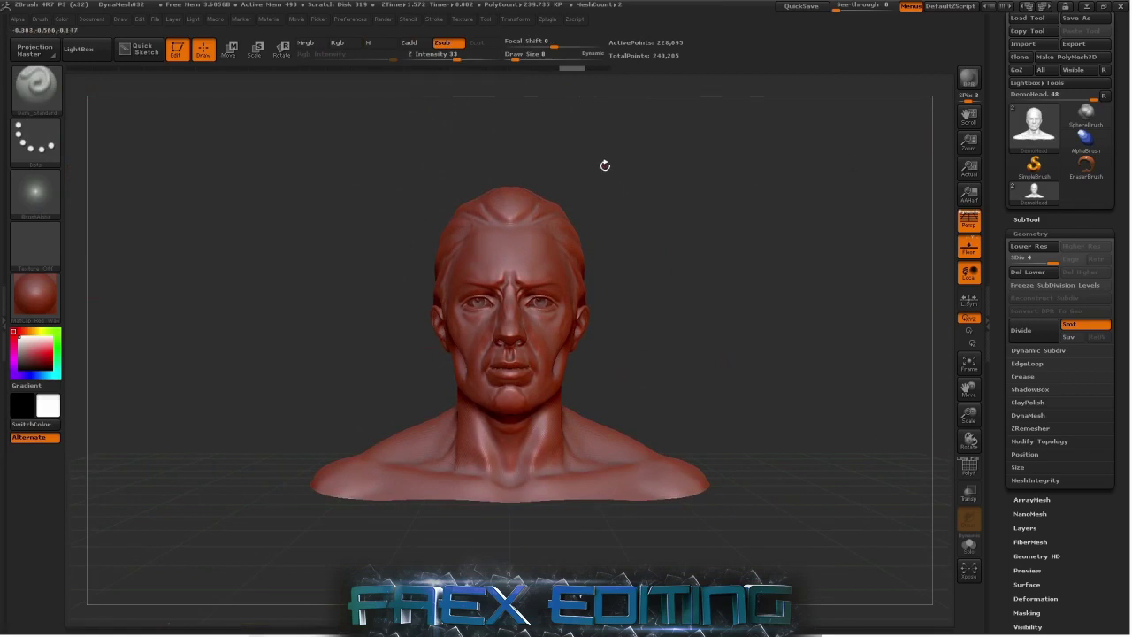
- Show the bust's subtool list, make the eyes subtool active and toggle its visibility
drag(632, 192, 697, 379)
drag(681, 447, 624, 443)
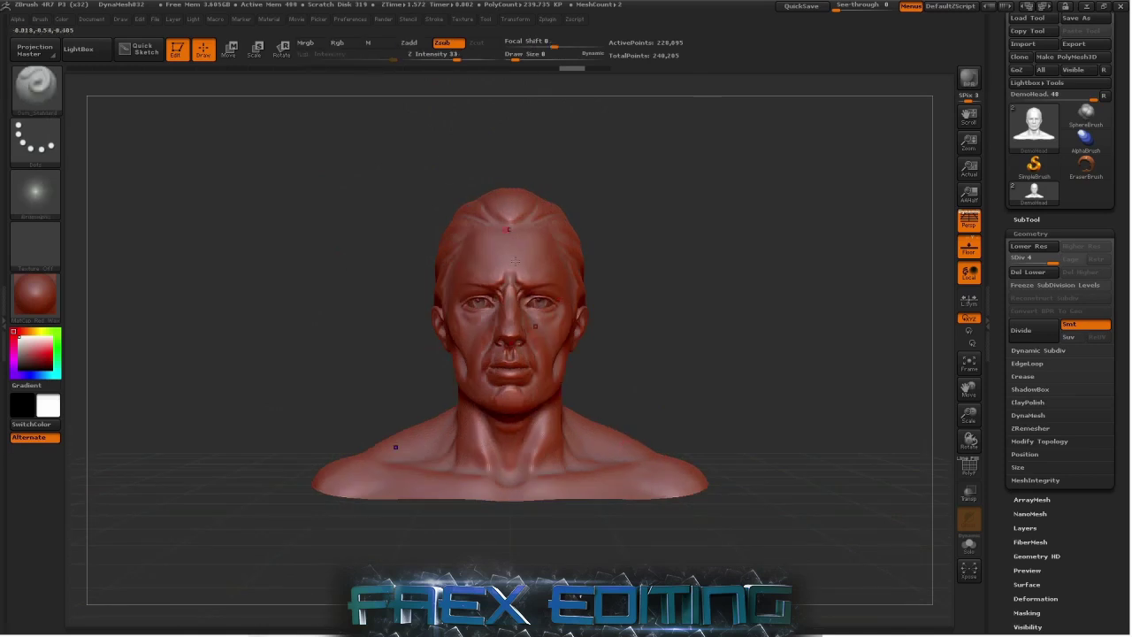
click(1027, 219)
click(1030, 231)
click(1106, 232)
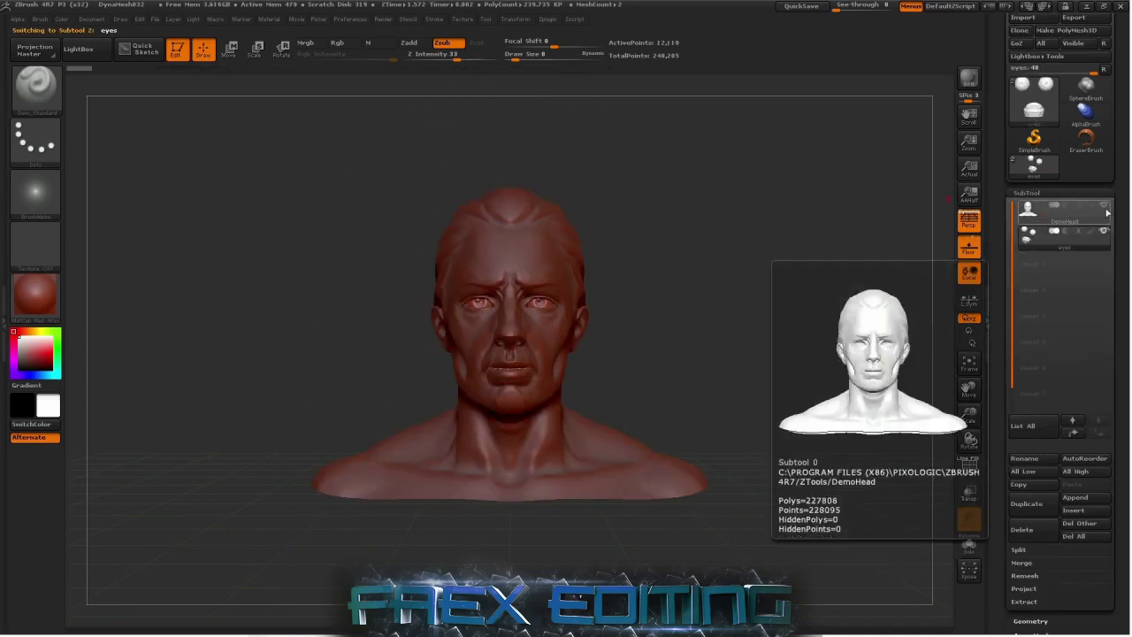